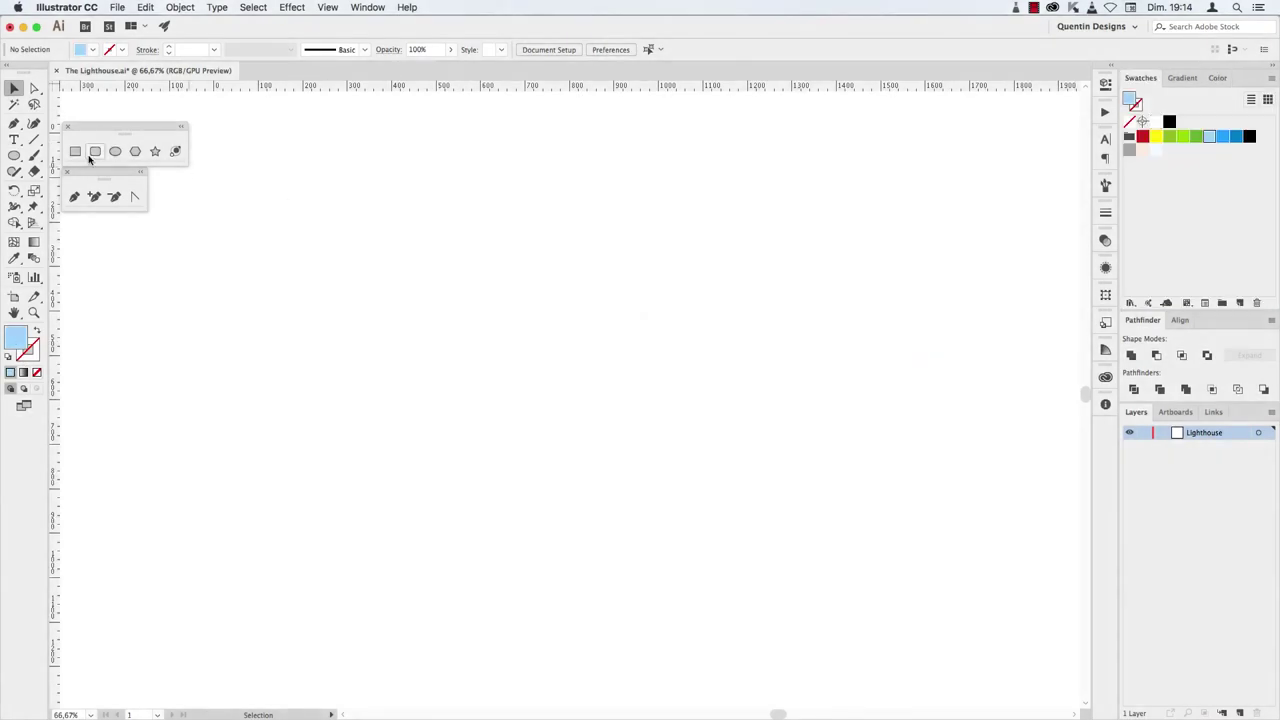
Draw a 1600×1200 light-blue sky rectangle covering the artboard.
{"action": "left_click", "coordinate": [76, 152]}
{"action": "left_click", "coordinate": [466, 348]}
{"action": "key", "text": "Return"}
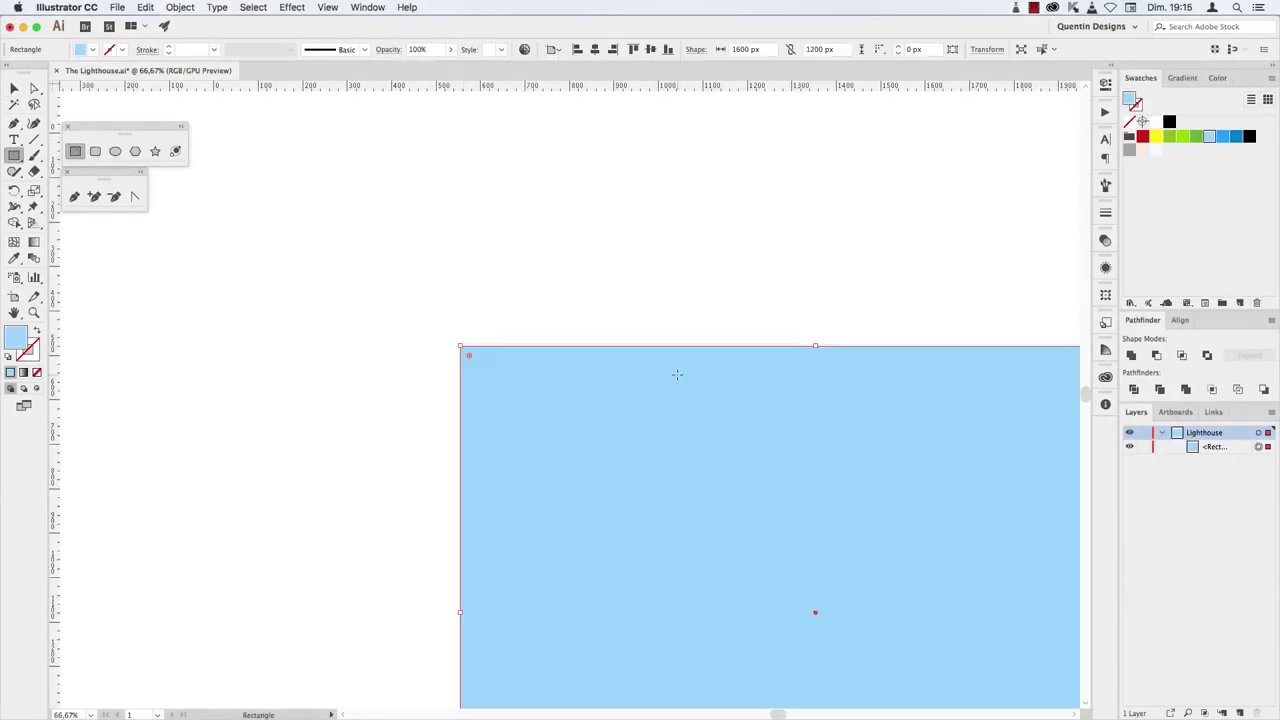
Paste a dark-blue copy in front and lower its top edge to form the sea.
{"action": "left_click", "coordinate": [145, 7]}
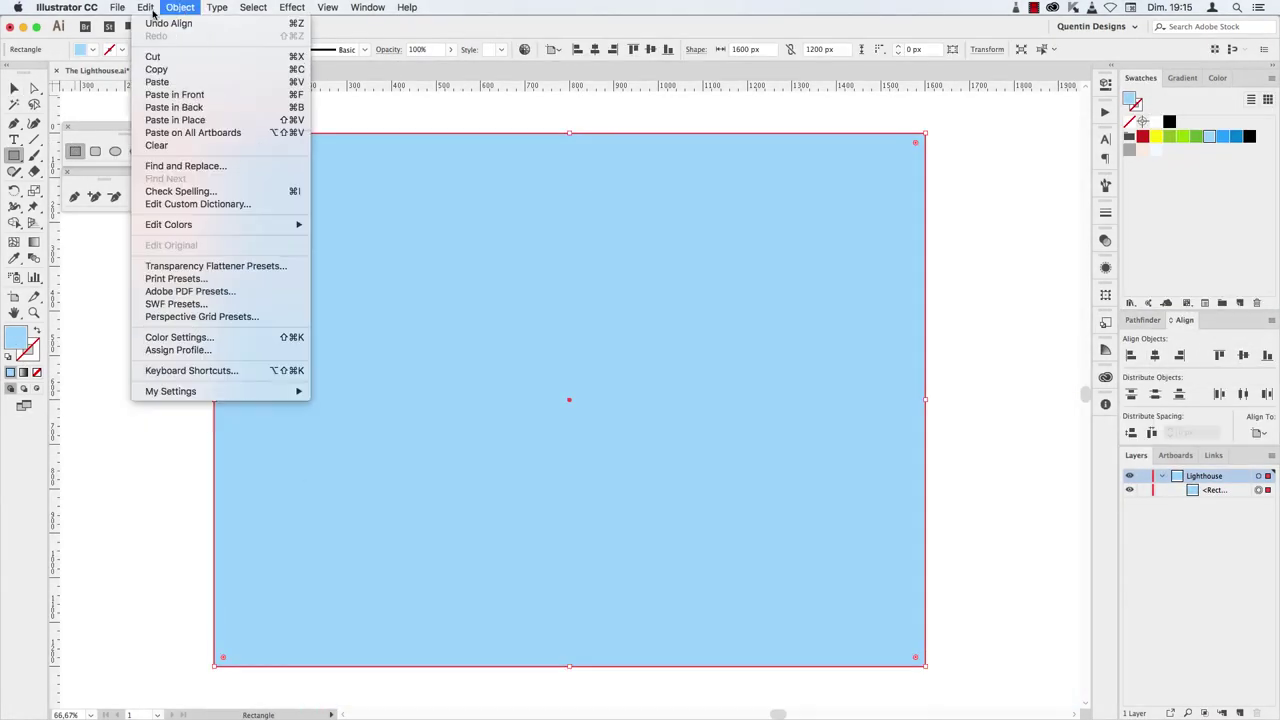
{"action": "key", "text": "super+c"}
{"action": "key", "text": "super+f"}
{"action": "left_click", "coordinate": [1230, 140]}
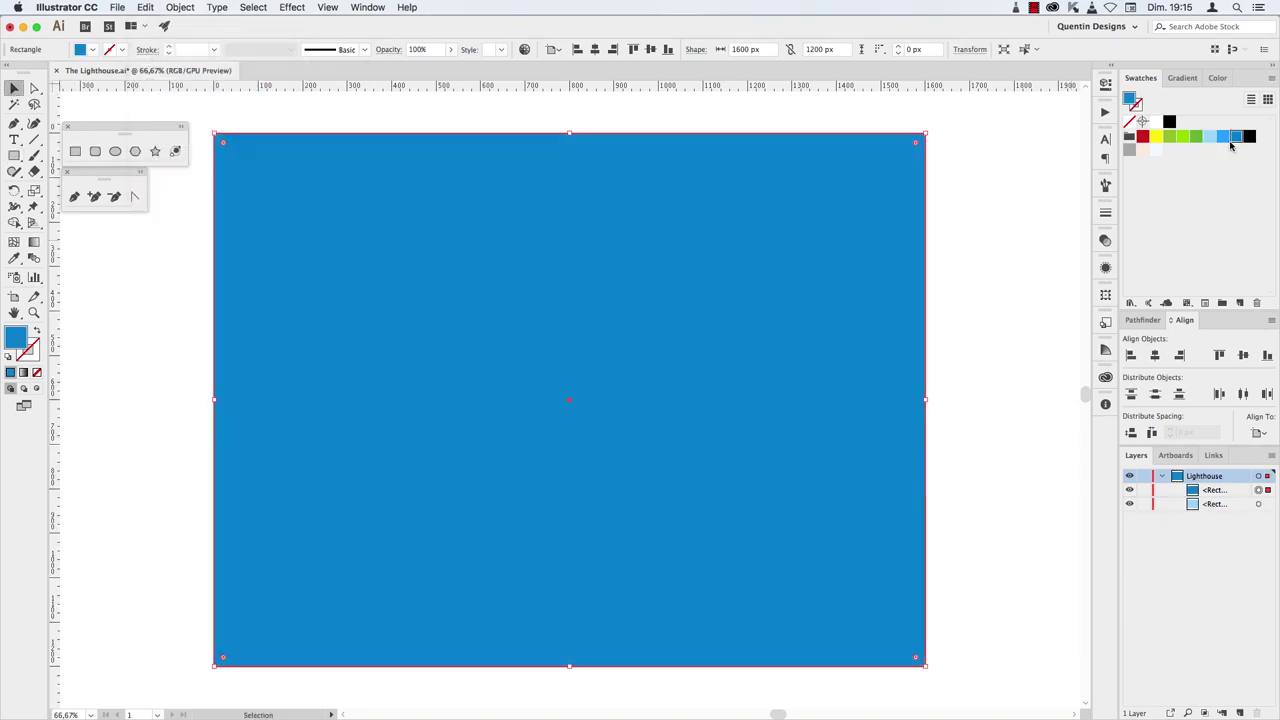
{"action": "left_click_drag", "start_coordinate": [570, 133], "coordinate": [569, 448]}
Lock the light-blue sky rectangle in place.
{"action": "left_click", "coordinate": [500, 266]}
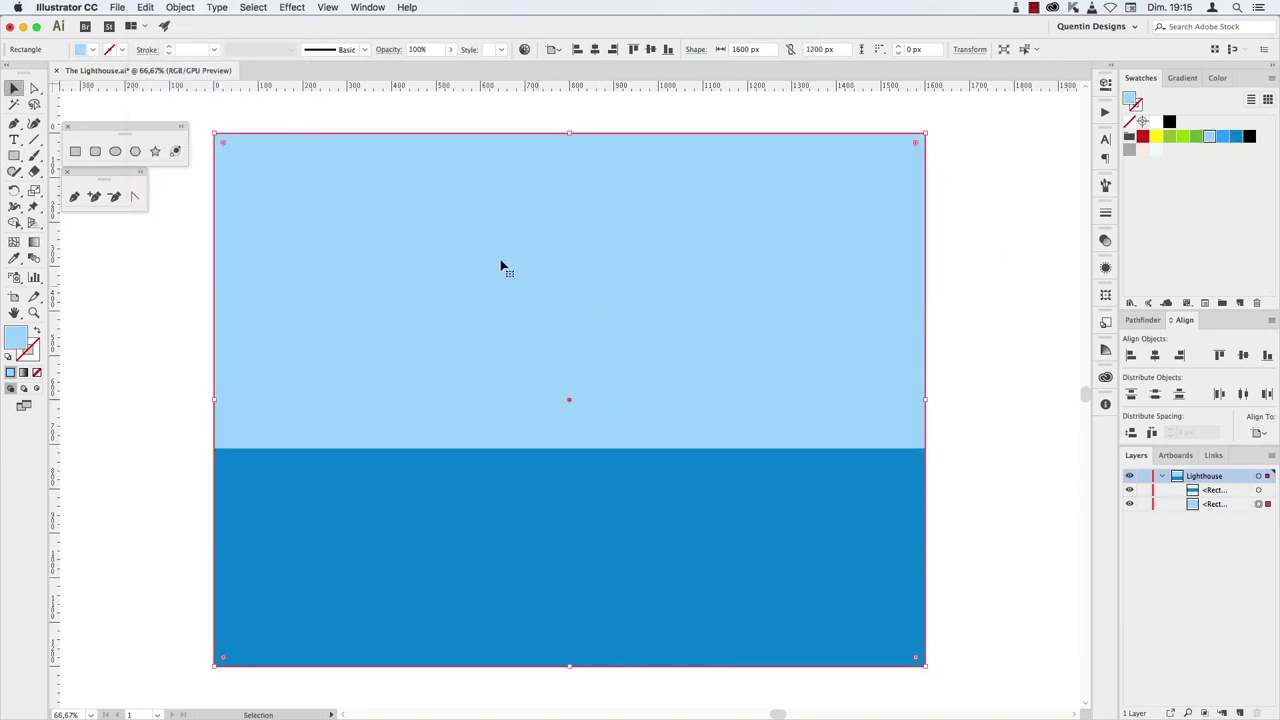
{"action": "left_click", "coordinate": [180, 7]}
{"action": "left_click", "coordinate": [341, 82]}
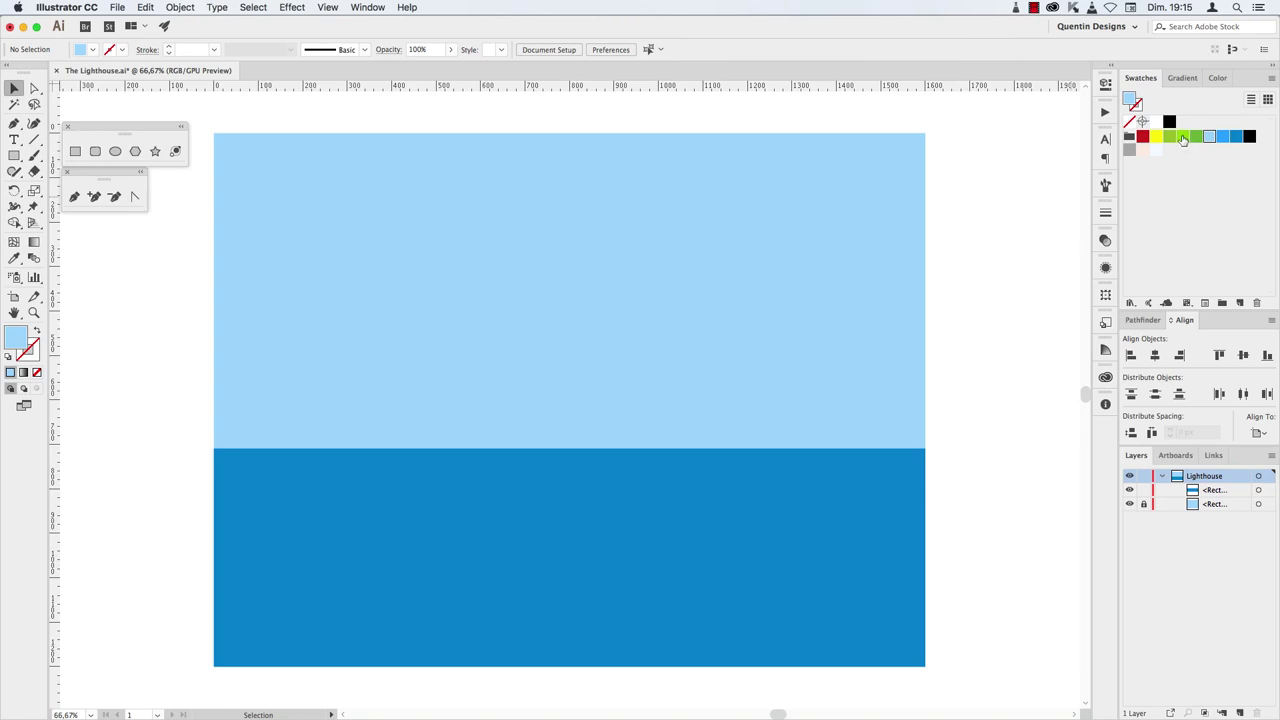
Draw three overlapping green ellipses and unite them into one shape.
{"action": "left_click_drag", "start_coordinate": [438, 442], "coordinate": [438, 442]}
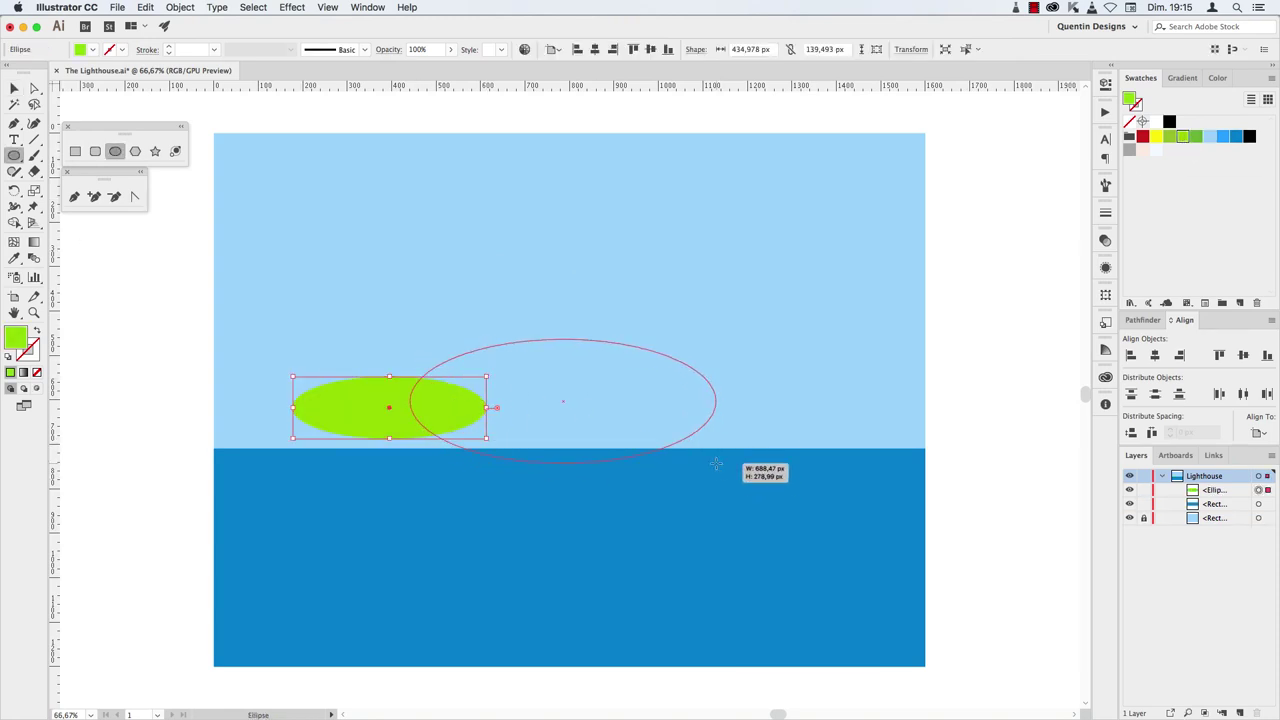
{"action": "left_click_drag", "start_coordinate": [408, 340], "coordinate": [737, 457]}
{"action": "left_click_drag", "start_coordinate": [697, 386], "coordinate": [801, 438]}
{"action": "key", "text": "v"}
{"action": "left_click_drag", "start_coordinate": [457, 434], "coordinate": [580, 414]}
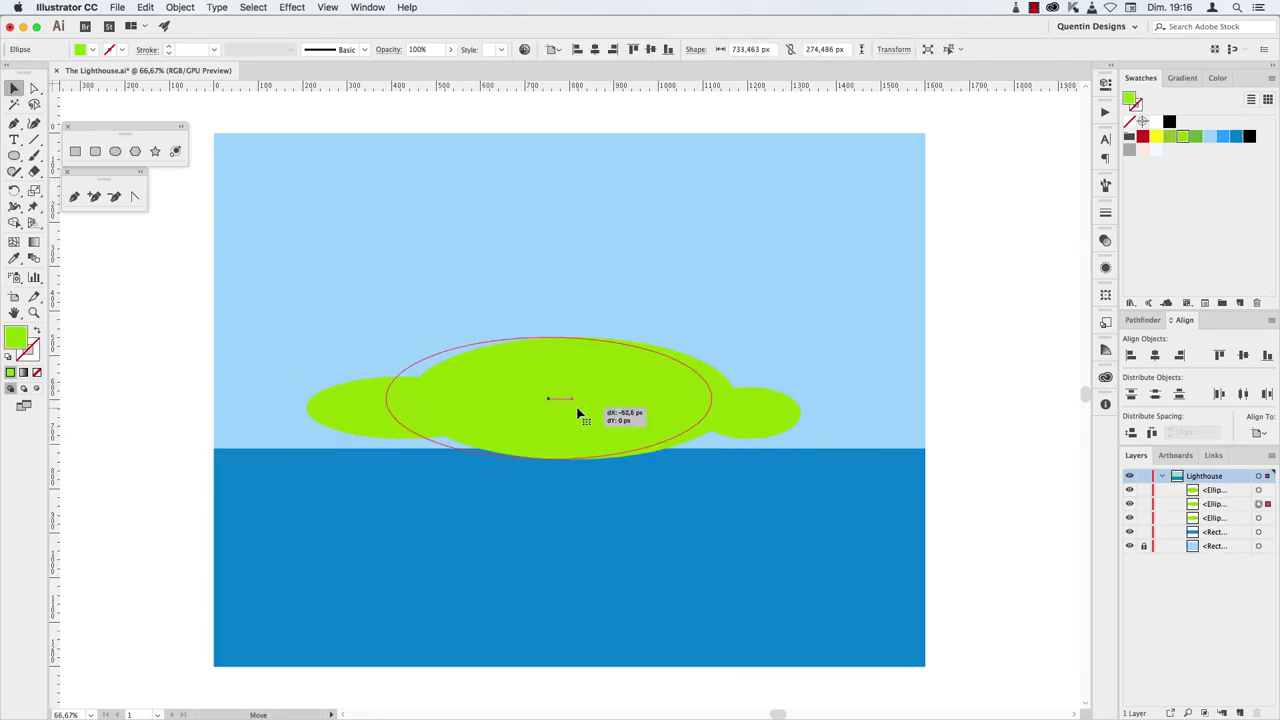
{"action": "left_click_drag", "start_coordinate": [762, 422], "coordinate": [727, 401]}
{"action": "left_click_drag", "start_coordinate": [290, 330], "coordinate": [454, 410]}
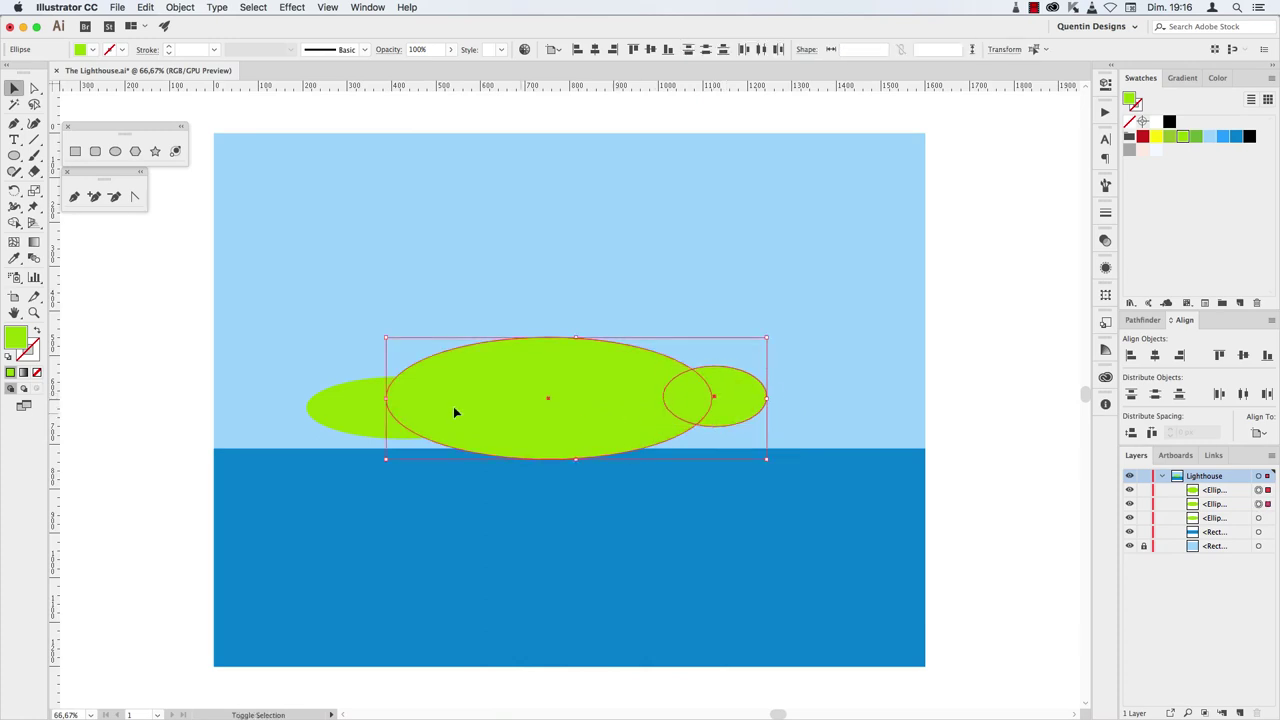
{"action": "left_click", "coordinate": [1143, 320]}
{"action": "left_click", "coordinate": [1131, 355]}
Cut off the bottom with a rectangle via Minus Front and move the island onto the horizon.
{"action": "left_click_drag", "start_coordinate": [277, 509], "coordinate": [807, 398]}
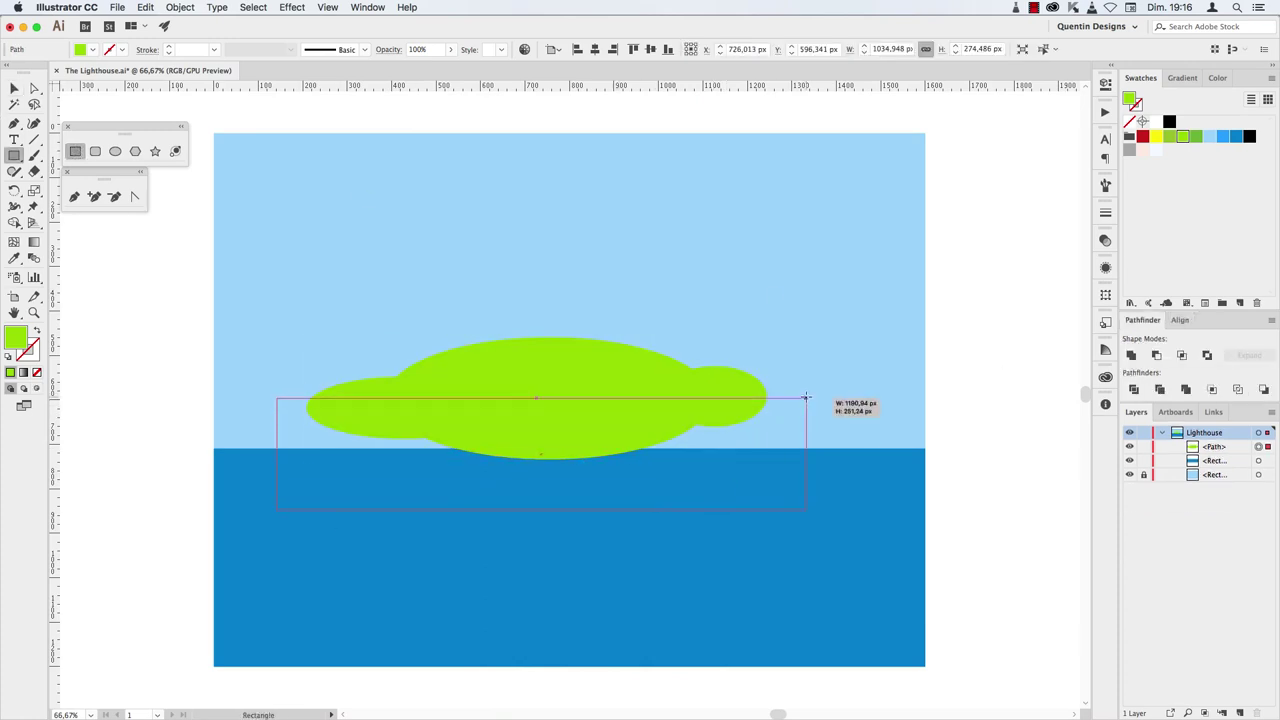
{"action": "left_click", "coordinate": [17, 95]}
{"action": "left_click", "coordinate": [540, 368], "text": "shift"}
{"action": "left_click", "coordinate": [1156, 355]}
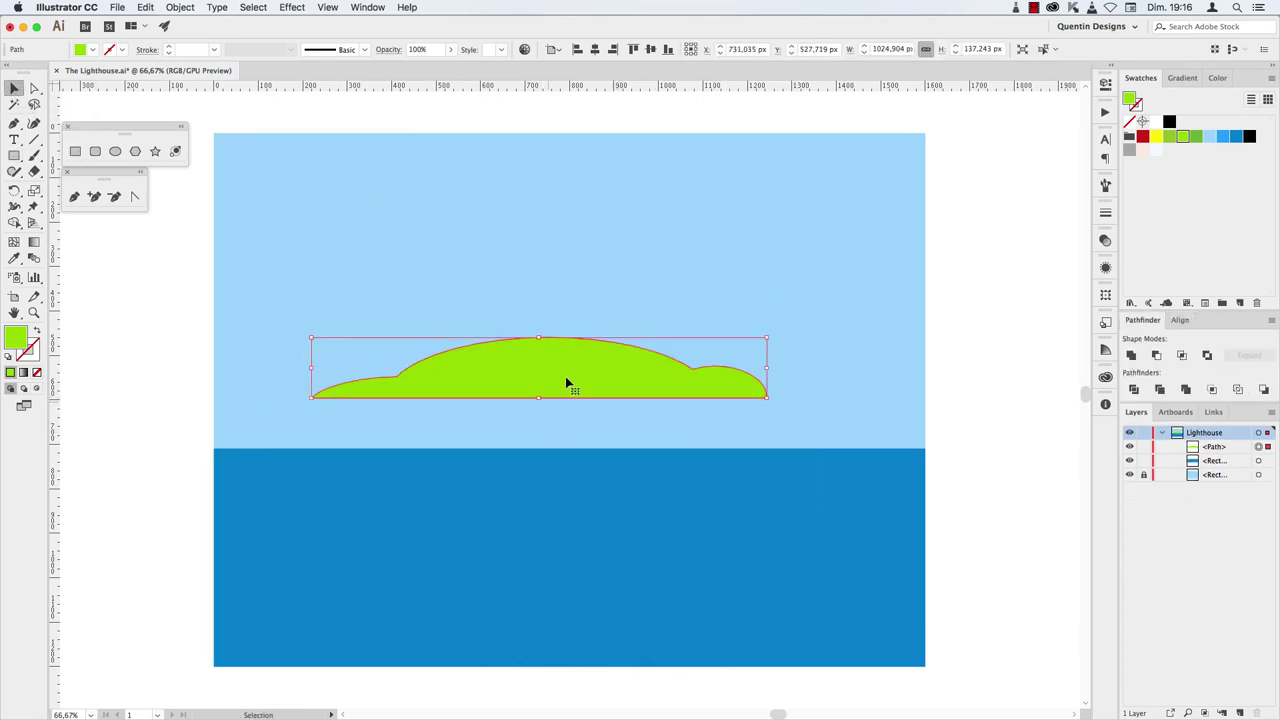
{"action": "mouse_move", "coordinate": [568, 380]}
{"action": "left_mouse_down"}
{"action": "mouse_move", "coordinate": [644, 484]}
{"action": "mouse_move", "coordinate": [609, 468]}
{"action": "left_mouse_up"}
{"action": "left_click", "coordinate": [649, 531]}
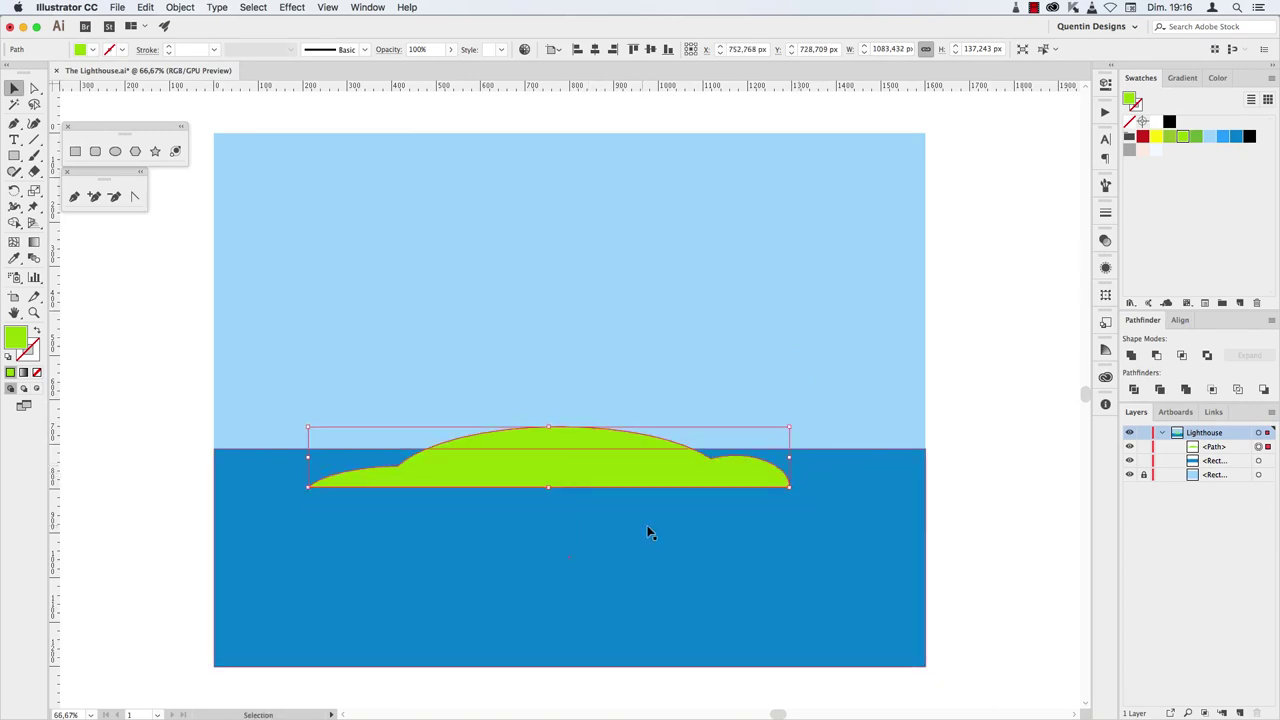
{"action": "key", "text": "super+shift+a"}
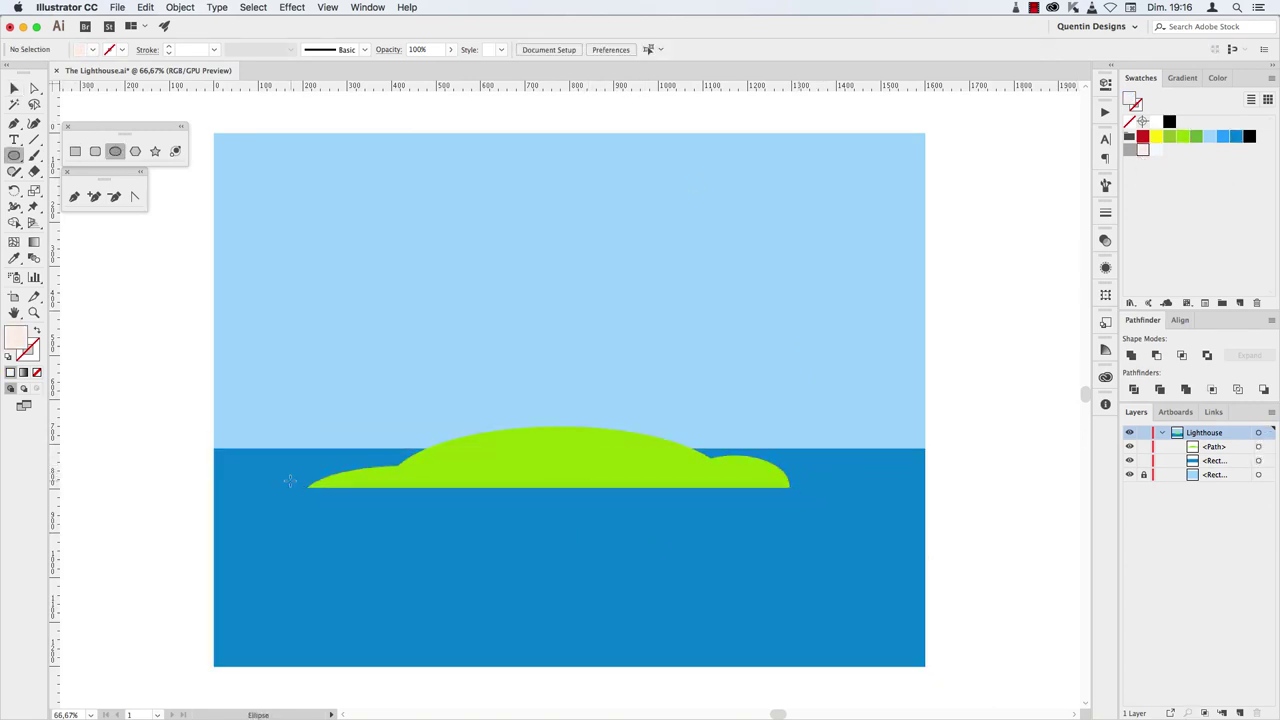
Draw a long thin pale ellipse across the island base and send it behind the island.
{"action": "mouse_move", "coordinate": [280, 481]}
{"action": "left_mouse_down"}
{"action": "mouse_move", "coordinate": [846, 500]}
{"action": "mouse_move", "coordinate": [835, 505]}
{"action": "left_mouse_up"}
{"action": "left_click", "coordinate": [13, 90]}
{"action": "left_click_drag", "start_coordinate": [555, 494], "coordinate": [555, 489]}
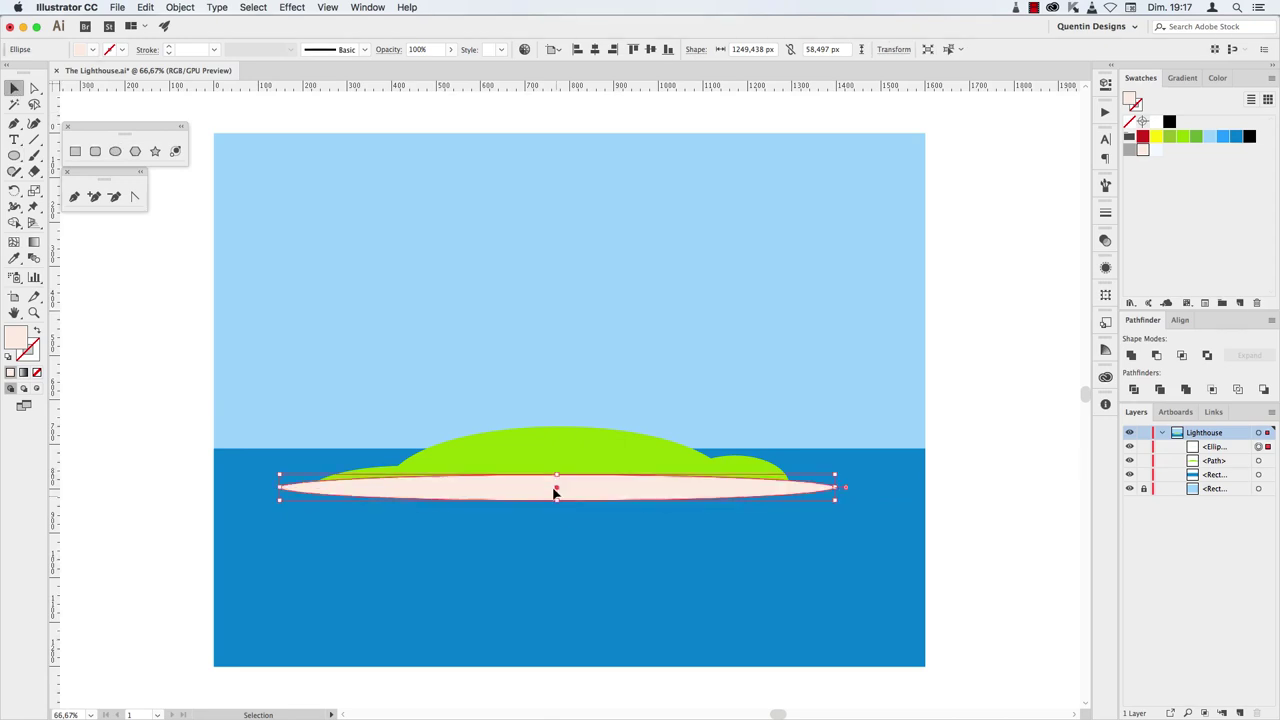
{"action": "right_click", "coordinate": [589, 489]}
{"action": "left_click", "coordinate": [760, 667]}
{"action": "left_click", "coordinate": [577, 450]}
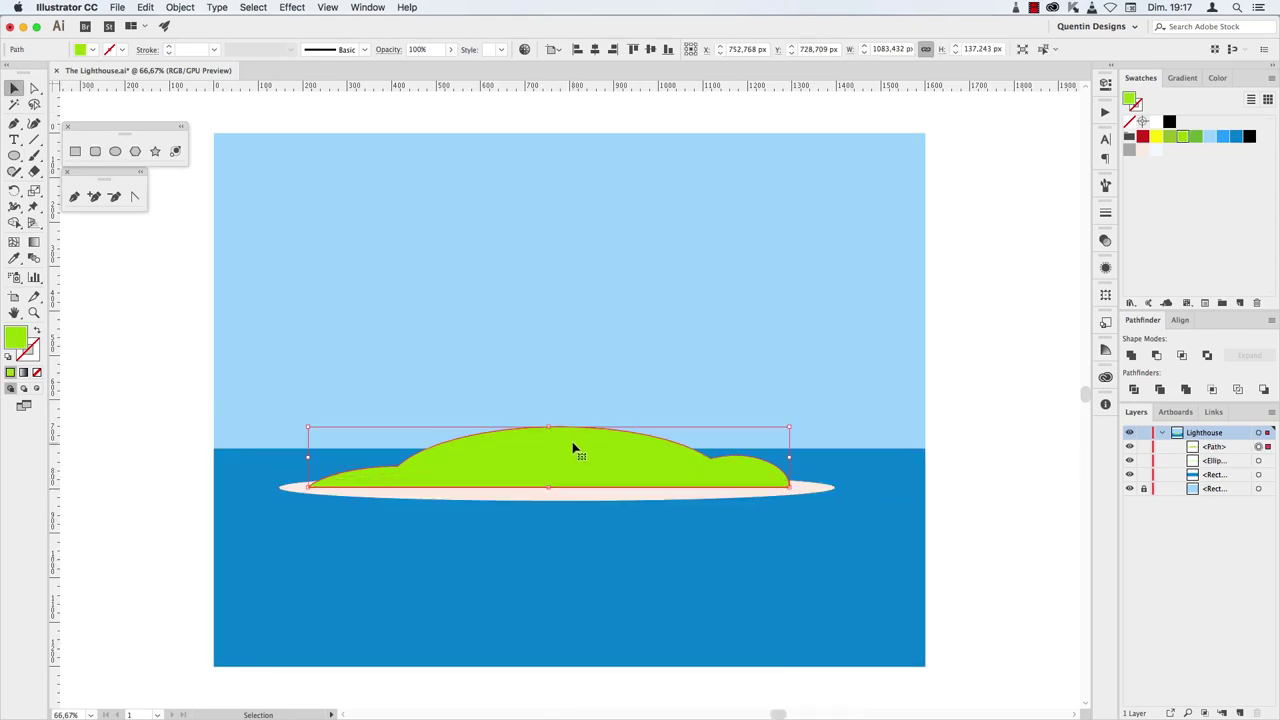
Resize the pale beach ellipse narrower and thinner.
{"action": "left_click", "coordinate": [835, 488]}
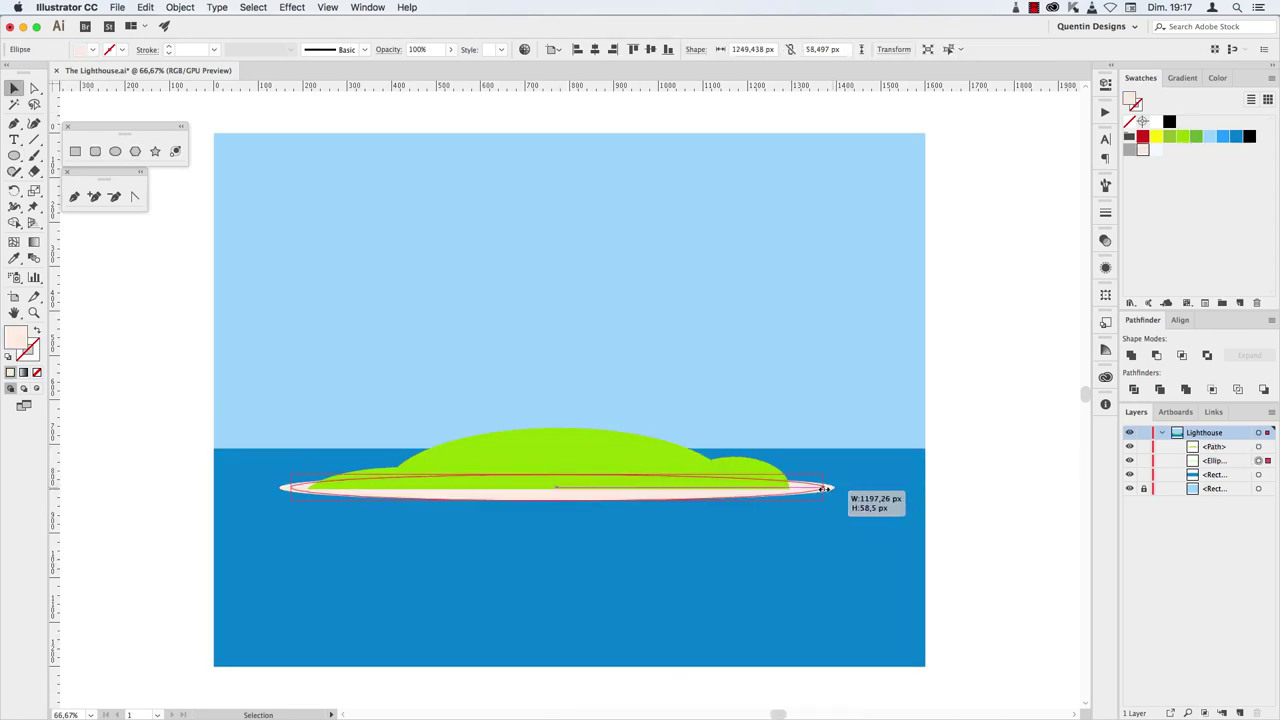
{"action": "left_click_drag", "start_coordinate": [826, 488], "coordinate": [828, 488]}
{"action": "left_click", "coordinate": [954, 446]}
{"action": "left_click", "coordinate": [650, 497]}
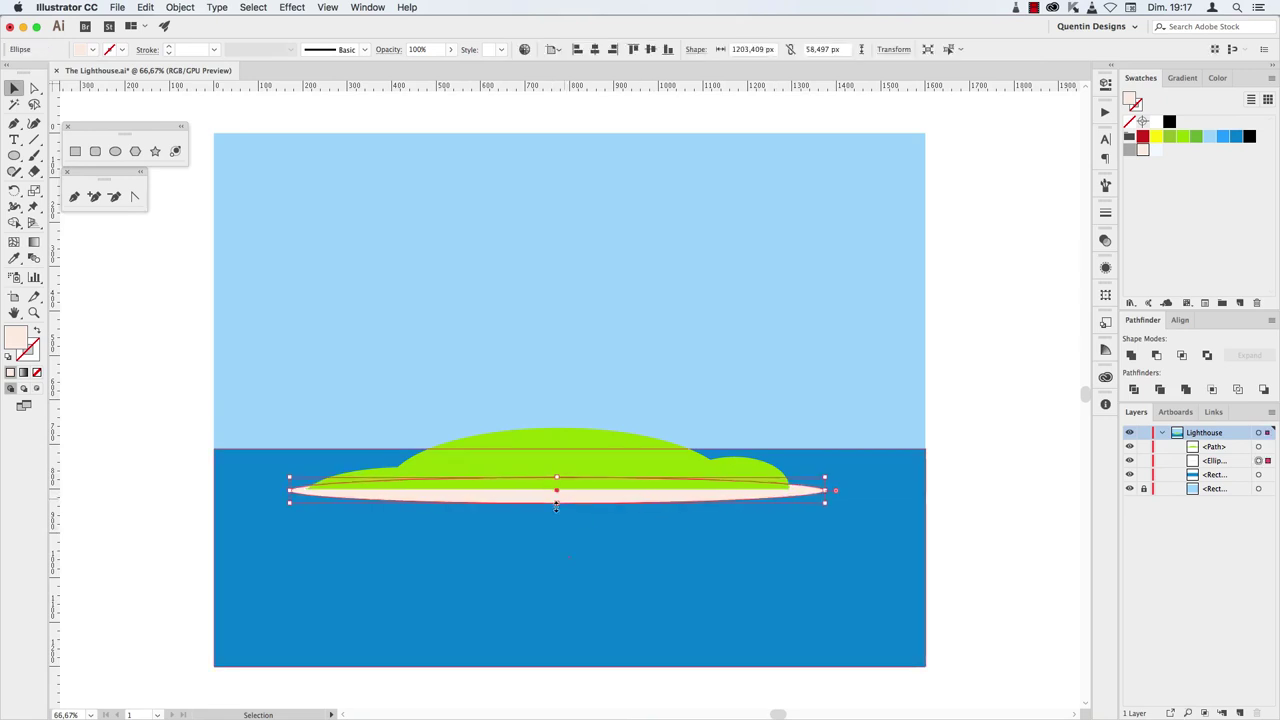
{"action": "left_click_drag", "start_coordinate": [556, 503], "coordinate": [557, 499]}
{"action": "left_click", "coordinate": [437, 543]}
Inspect the island's anchor points and the beach ellipse, then pick the light-green fill.
{"action": "left_click", "coordinate": [400, 470]}
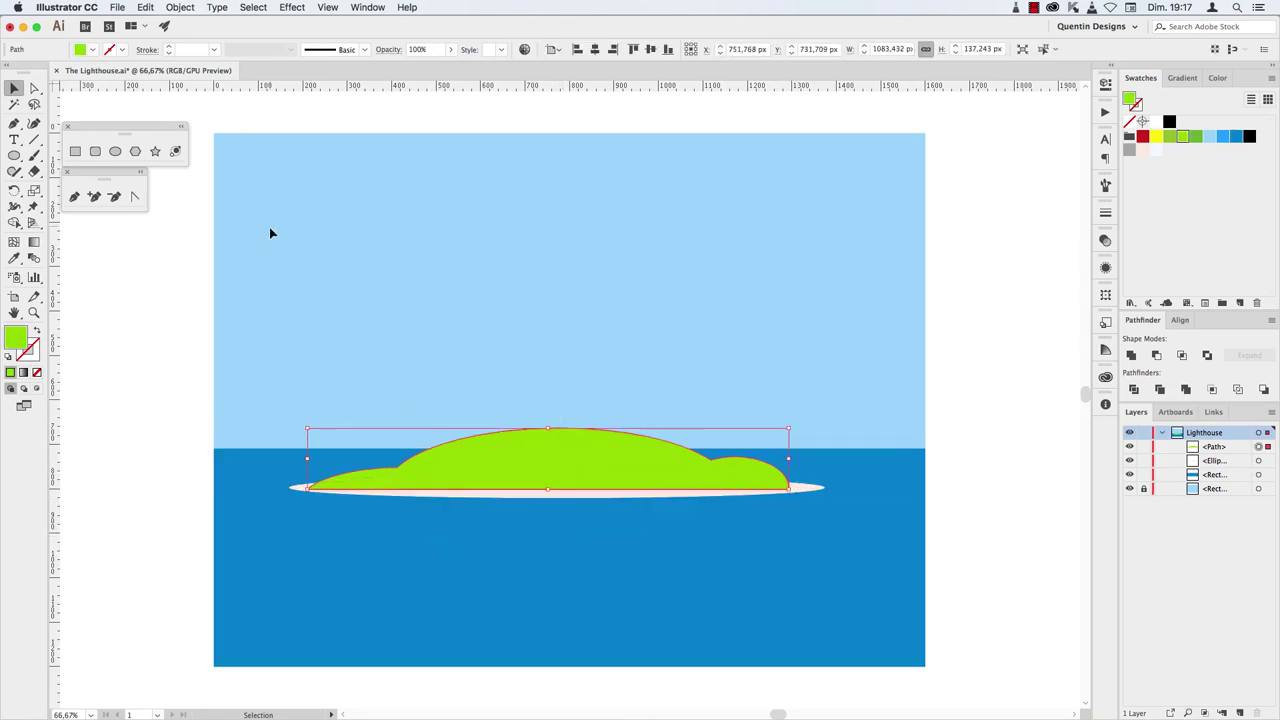
{"action": "left_click", "coordinate": [135, 196]}
{"action": "left_click", "coordinate": [14, 88]}
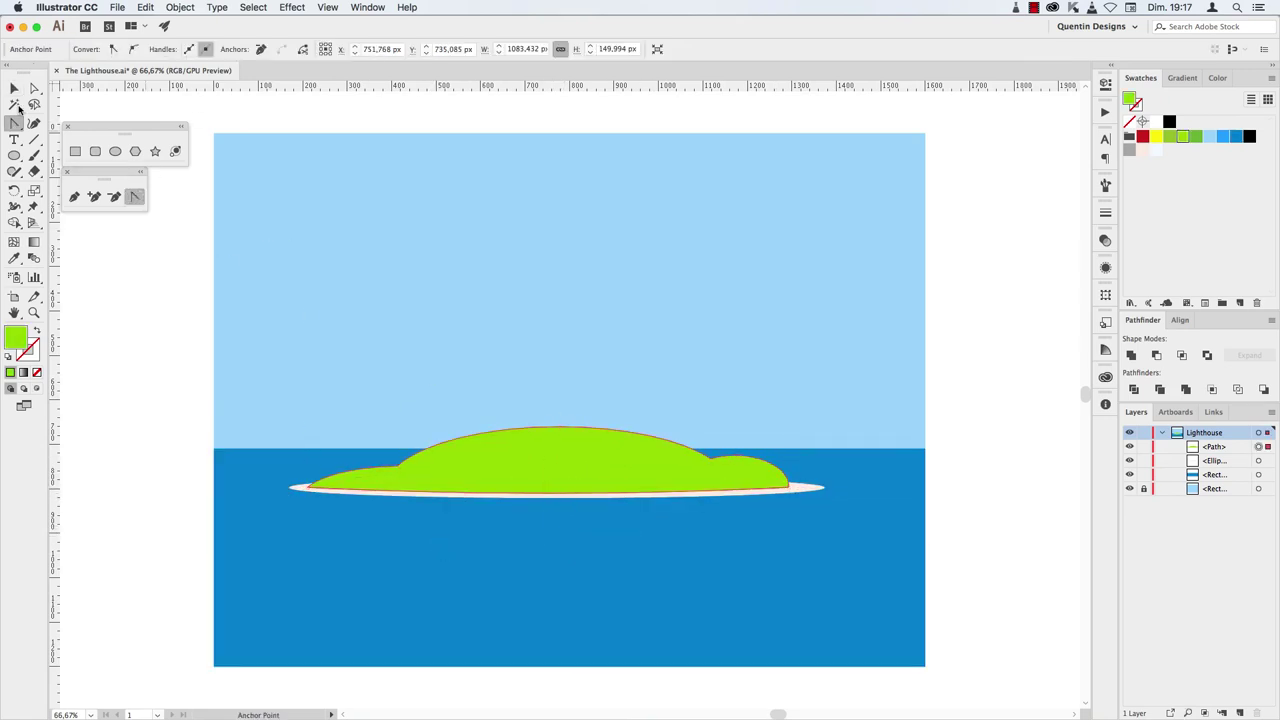
{"action": "left_click", "coordinate": [811, 491]}
{"action": "left_click", "coordinate": [1034, 489]}
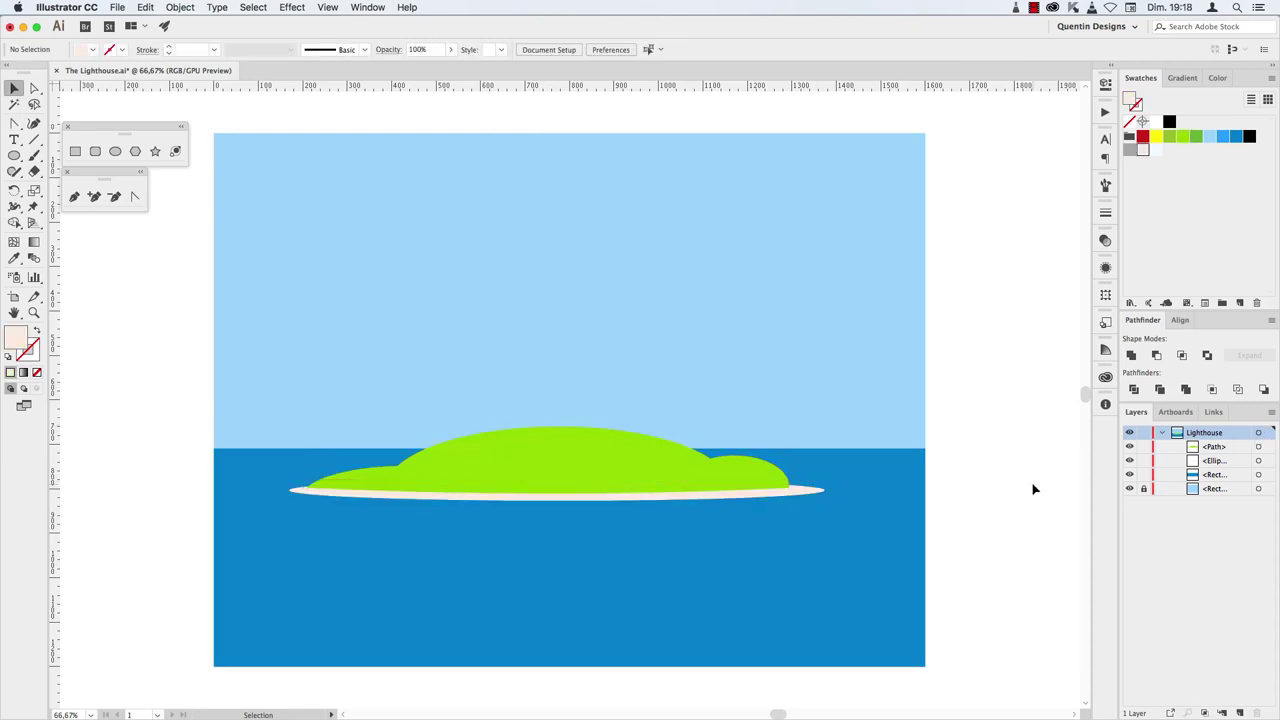
{"action": "left_click", "coordinate": [492, 464]}
Unite two ellipses into a darker-green hill, send it behind the island and shift it right.
{"action": "key", "text": "l"}
{"action": "mouse_move", "coordinate": [442, 401]}
{"action": "left_mouse_down"}
{"action": "mouse_move", "coordinate": [548, 471]}
{"action": "mouse_move", "coordinate": [603, 466]}
{"action": "left_mouse_up"}
{"action": "key", "text": "v"}
{"action": "left_click", "coordinate": [480, 430], "text": "shift"}
{"action": "left_click", "coordinate": [1131, 355]}
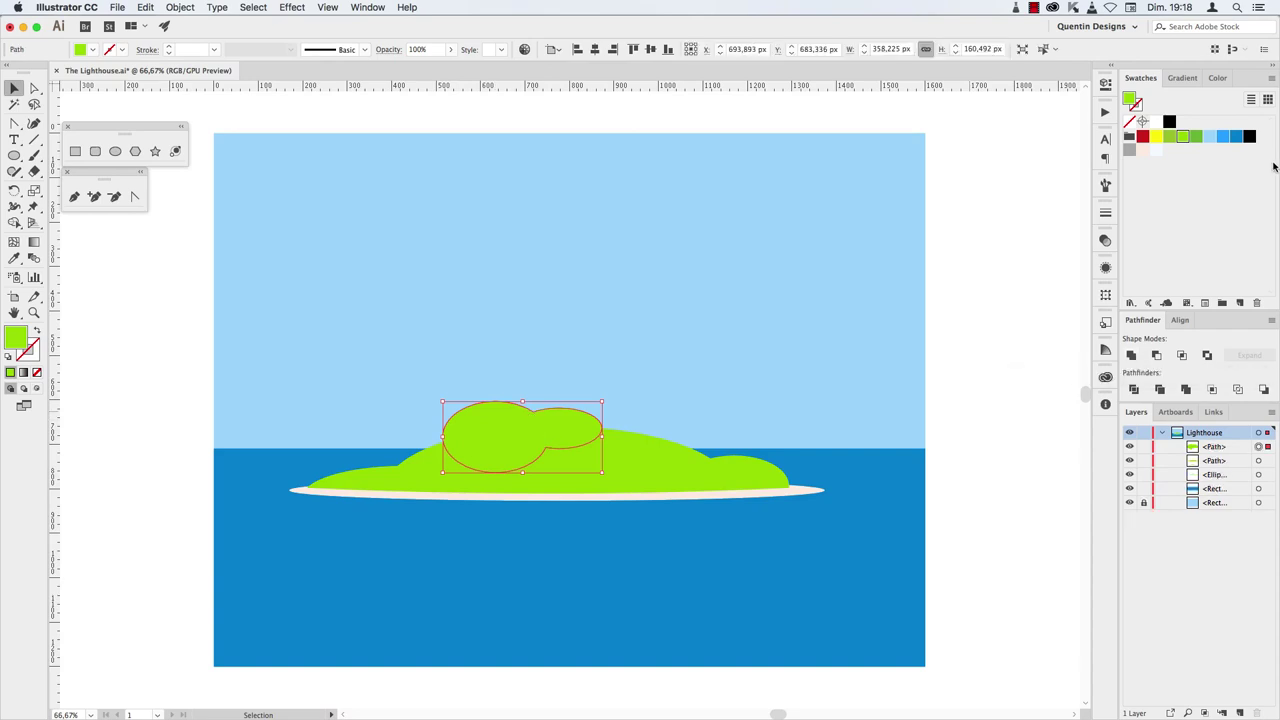
{"action": "left_click", "coordinate": [1196, 136]}
{"action": "right_click", "coordinate": [545, 431]}
{"action": "left_click", "coordinate": [730, 663]}
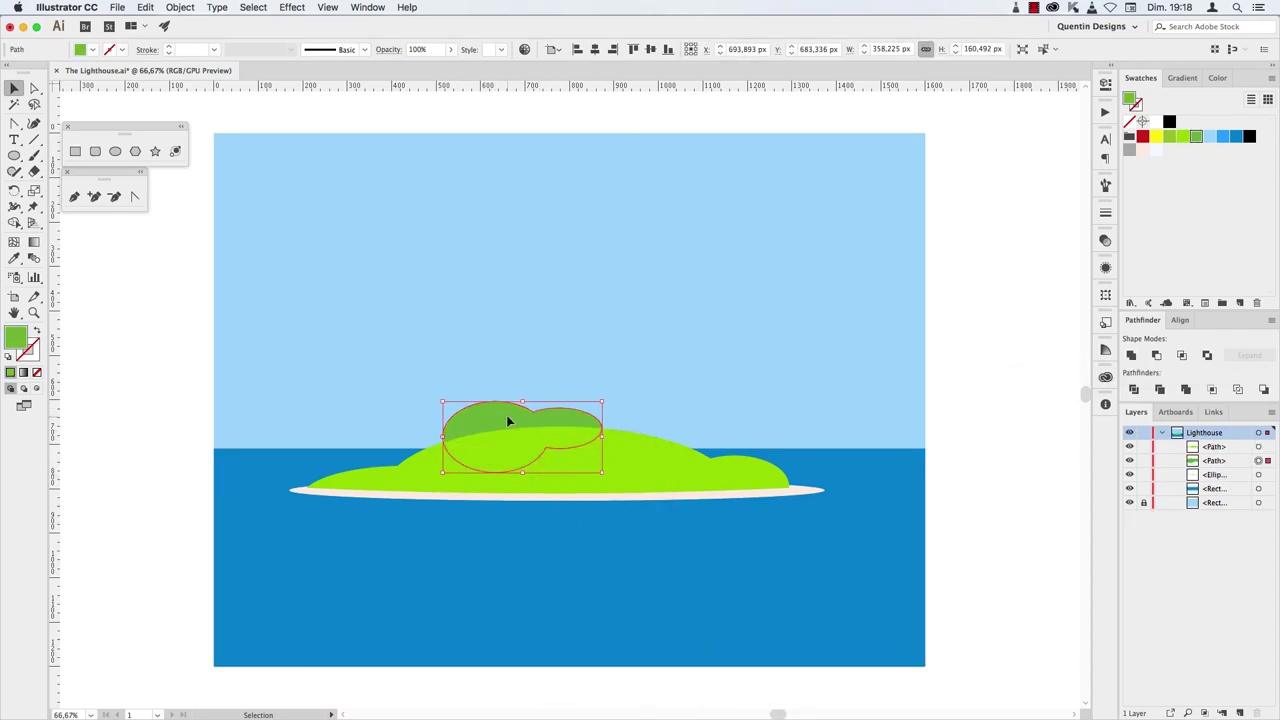
{"action": "left_click_drag", "start_coordinate": [508, 421], "coordinate": [543, 425]}
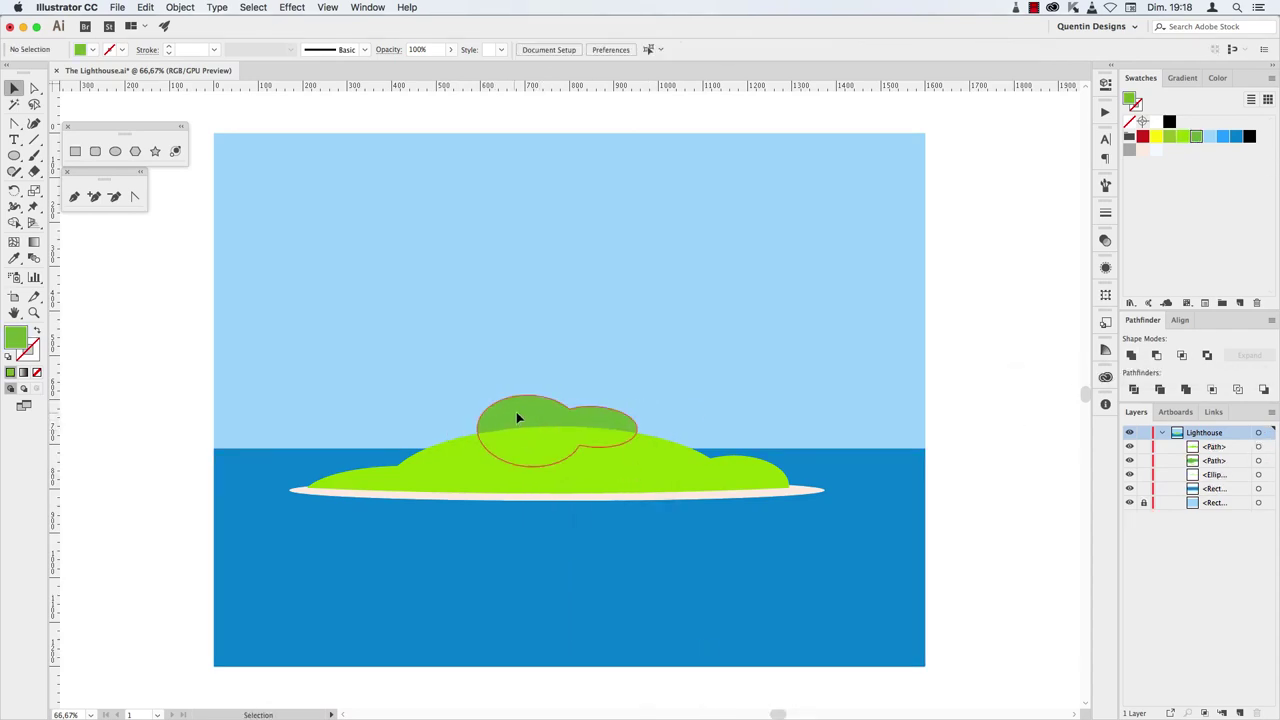
Make the pale beach ellipse slightly taller and thinner.
{"action": "left_click", "coordinate": [487, 484]}
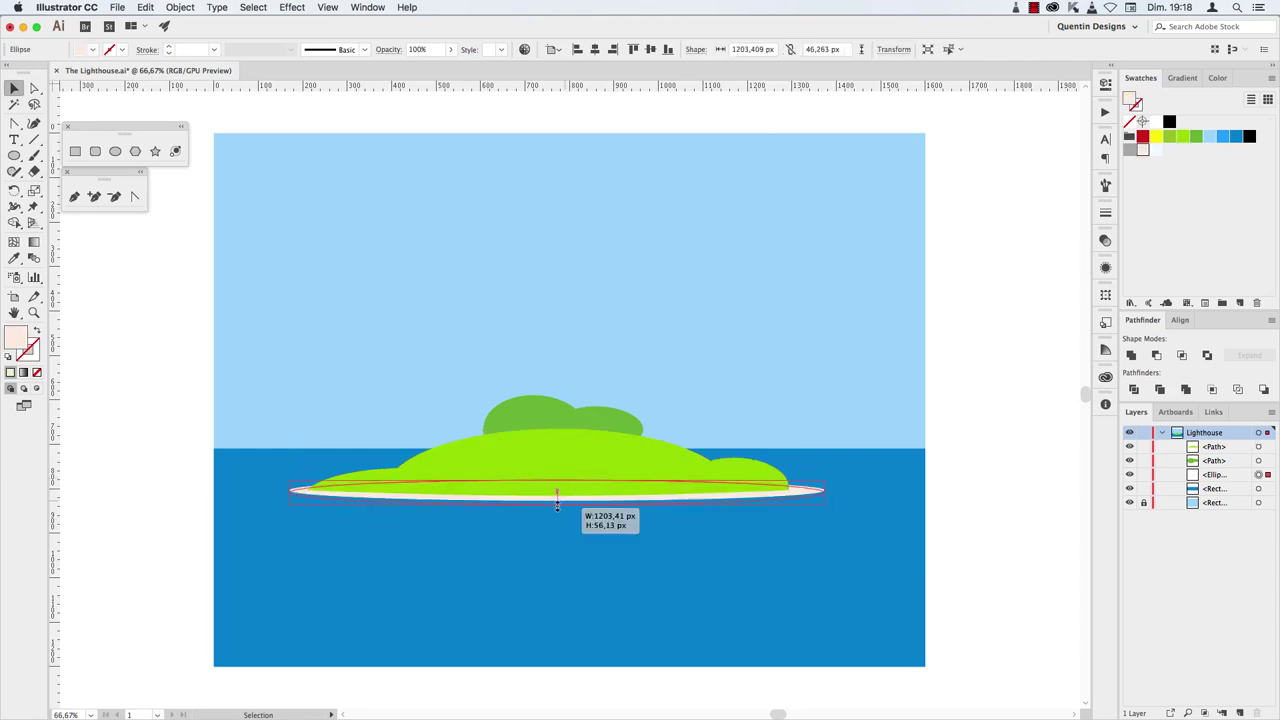
{"action": "left_click_drag", "start_coordinate": [556, 497], "coordinate": [560, 505]}
{"action": "left_click_drag", "start_coordinate": [820, 497], "coordinate": [826, 491]}
Copy the light-green island shape.
{"action": "left_click", "coordinate": [474, 466]}
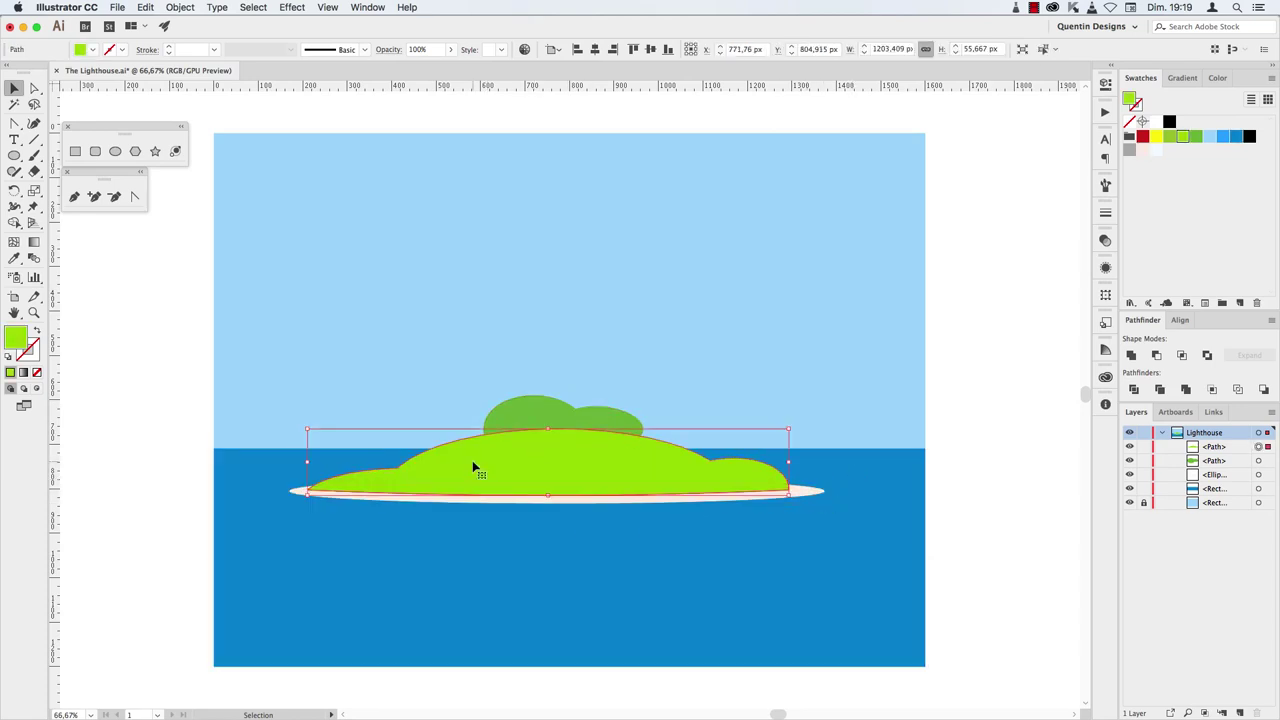
{"action": "left_click", "coordinate": [145, 7]}
{"action": "left_click", "coordinate": [155, 70]}
Paste the island in front, flip it vertically, move it below the island and fill it black.
{"action": "key", "text": "super+f"}
{"action": "left_click", "coordinate": [1105, 86]}
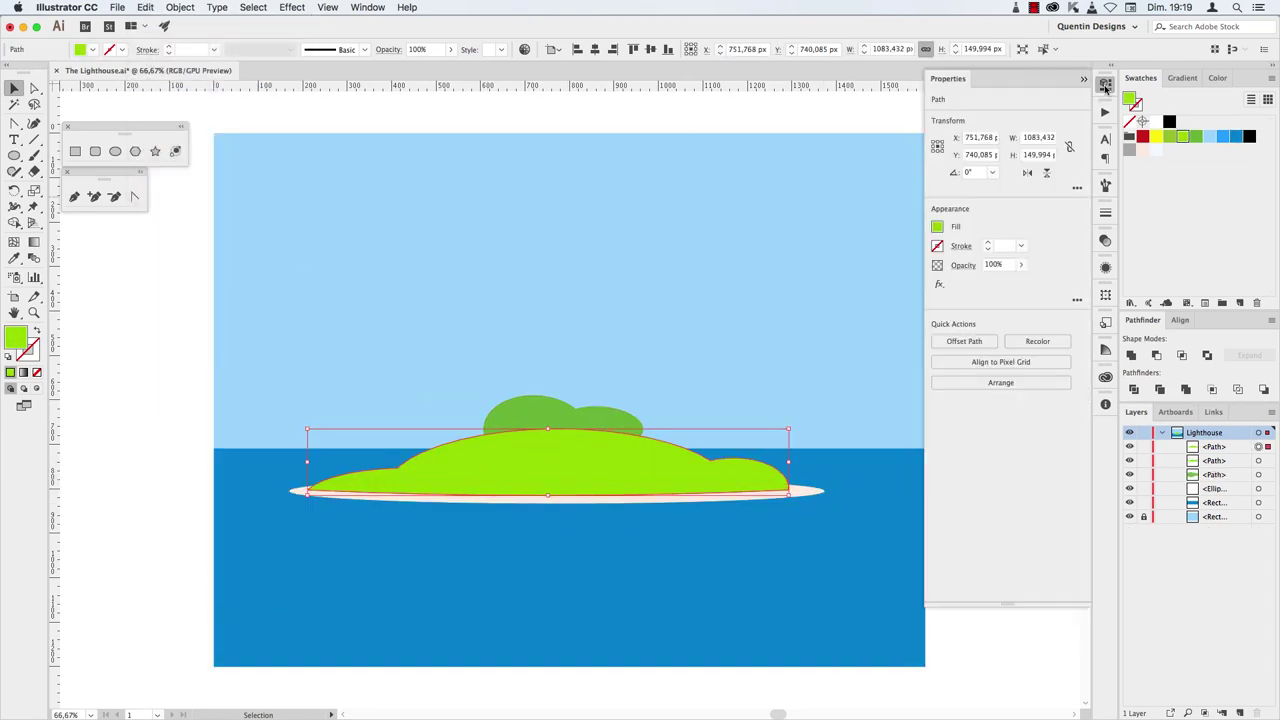
{"action": "left_click", "coordinate": [1047, 174]}
{"action": "mouse_move", "coordinate": [597, 463]}
{"action": "left_mouse_down"}
{"action": "mouse_move", "coordinate": [600, 522]}
{"action": "mouse_move", "coordinate": [663, 524]}
{"action": "left_mouse_up"}
{"action": "left_click", "coordinate": [1249, 136]}
{"action": "left_click", "coordinate": [1105, 86]}
Set the black copy's opacity to 12% and collapse the Transparency panel.
{"action": "left_click", "coordinate": [1105, 240]}
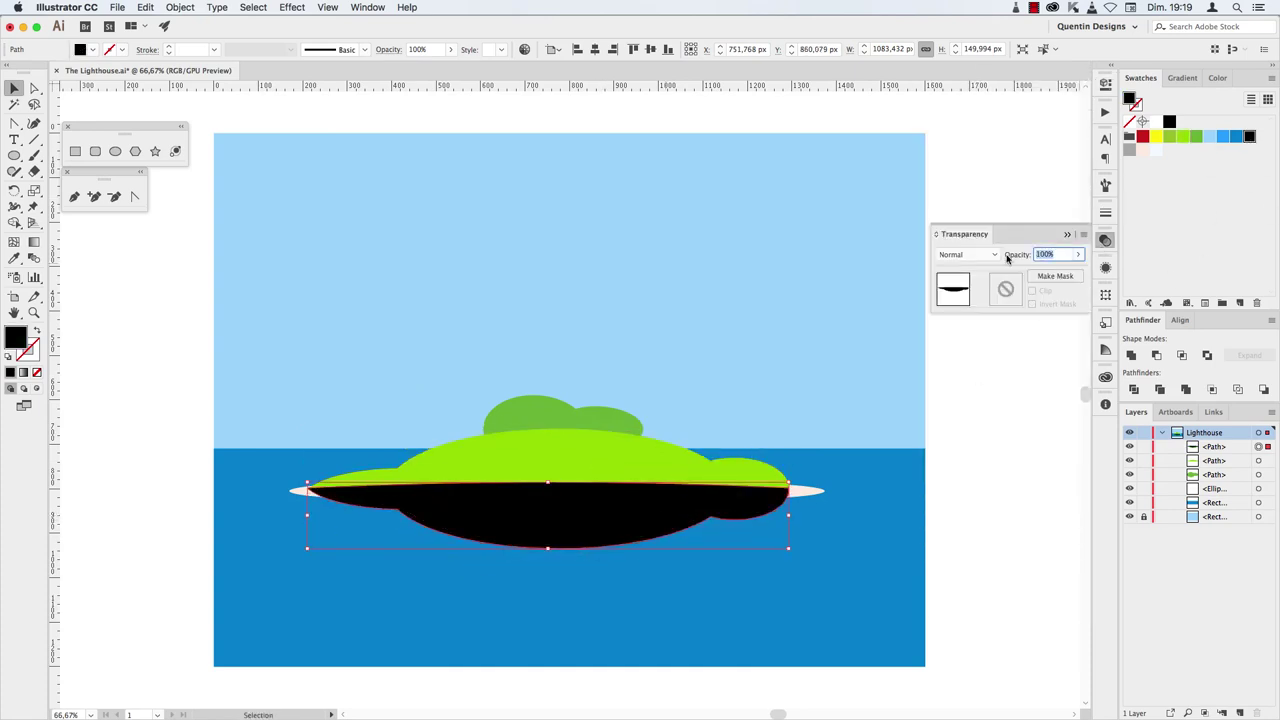
{"action": "type", "text": "12"}
{"action": "key", "text": "Return"}
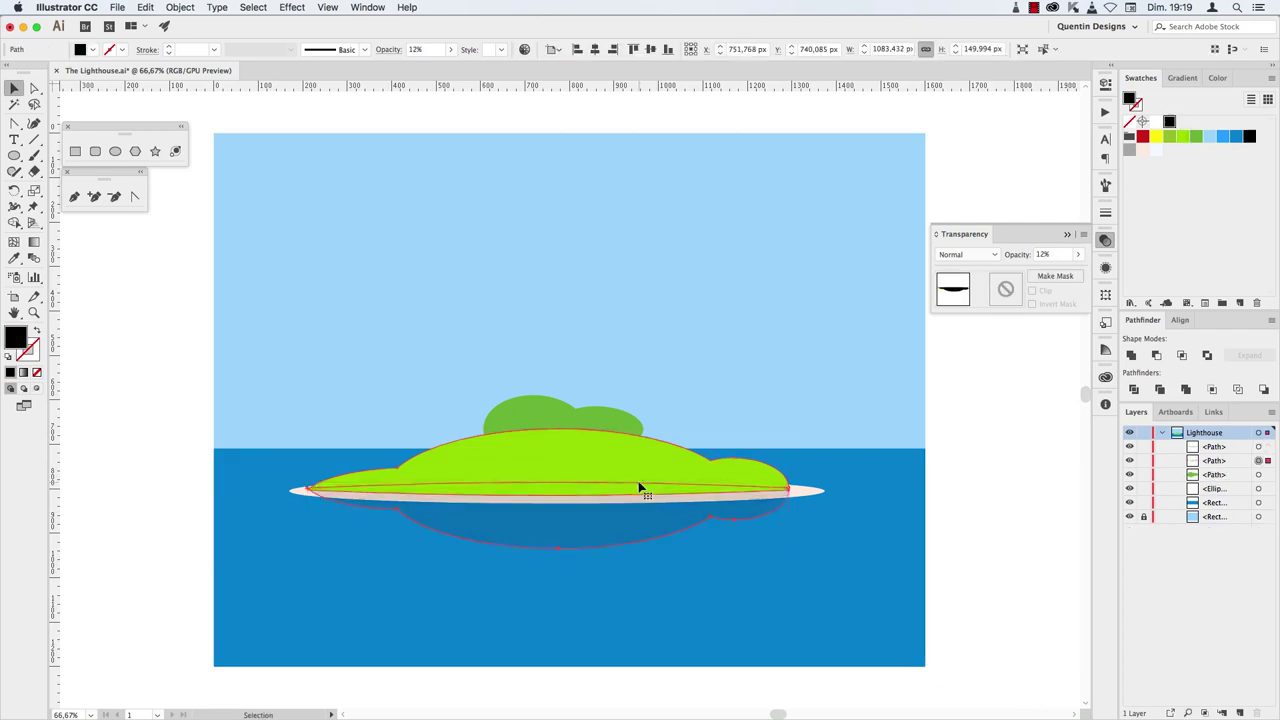
{"action": "left_click", "coordinate": [633, 601]}
{"action": "left_click", "coordinate": [968, 577]}
{"action": "left_click", "coordinate": [1067, 236]}
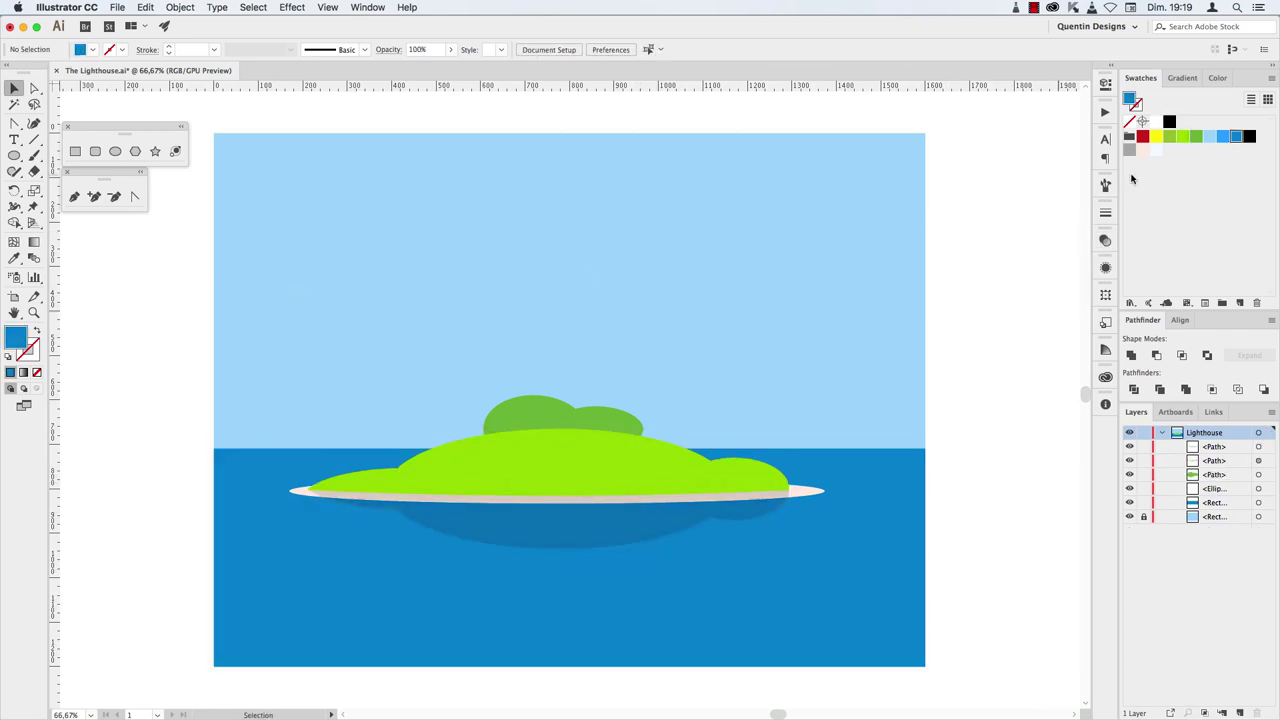
Unite white circles into a cloud, place it on the left horizon and paste it behind the island.
{"action": "mouse_move", "coordinate": [289, 264]}
{"action": "left_mouse_down"}
{"action": "mouse_move", "coordinate": [391, 364]}
{"action": "mouse_move", "coordinate": [426, 324]}
{"action": "mouse_move", "coordinate": [471, 364]}
{"action": "mouse_move", "coordinate": [506, 326]}
{"action": "mouse_move", "coordinate": [463, 330]}
{"action": "mouse_move", "coordinate": [500, 347]}
{"action": "left_mouse_up"}
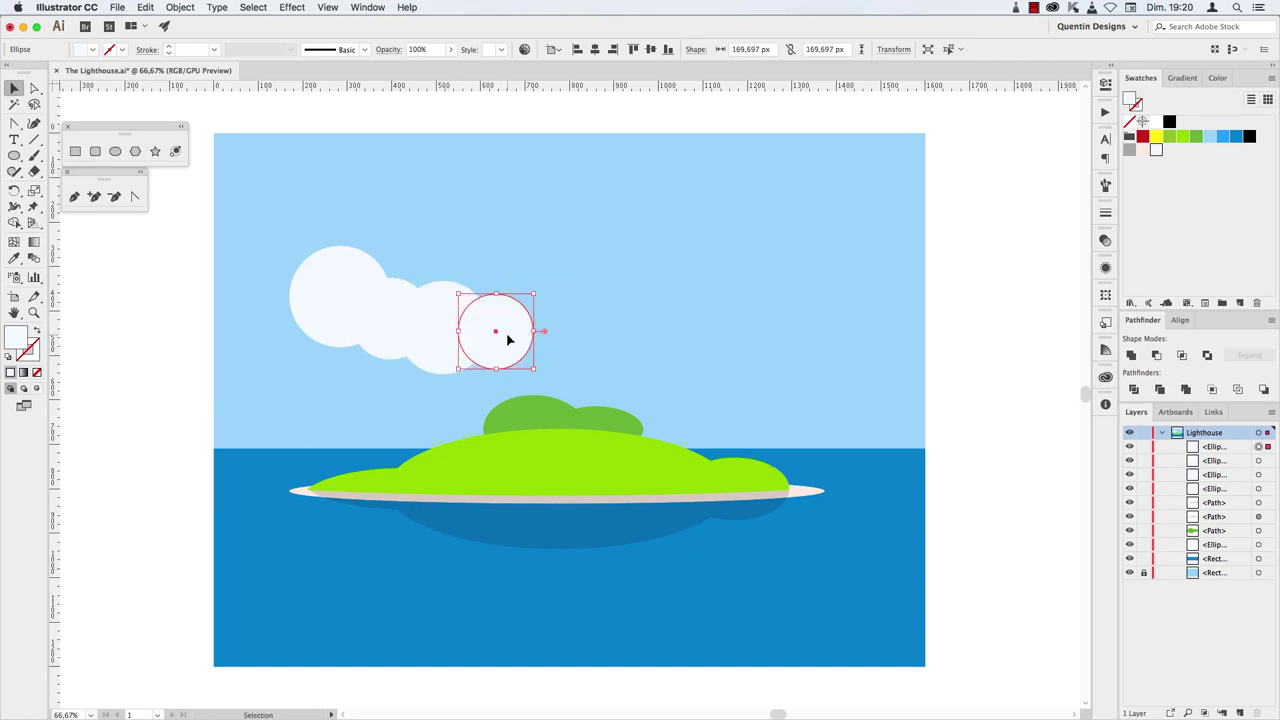
{"action": "left_click", "coordinate": [442, 326], "text": "shift"}
{"action": "left_click", "coordinate": [390, 318], "text": "shift"}
{"action": "left_click", "coordinate": [1131, 355]}
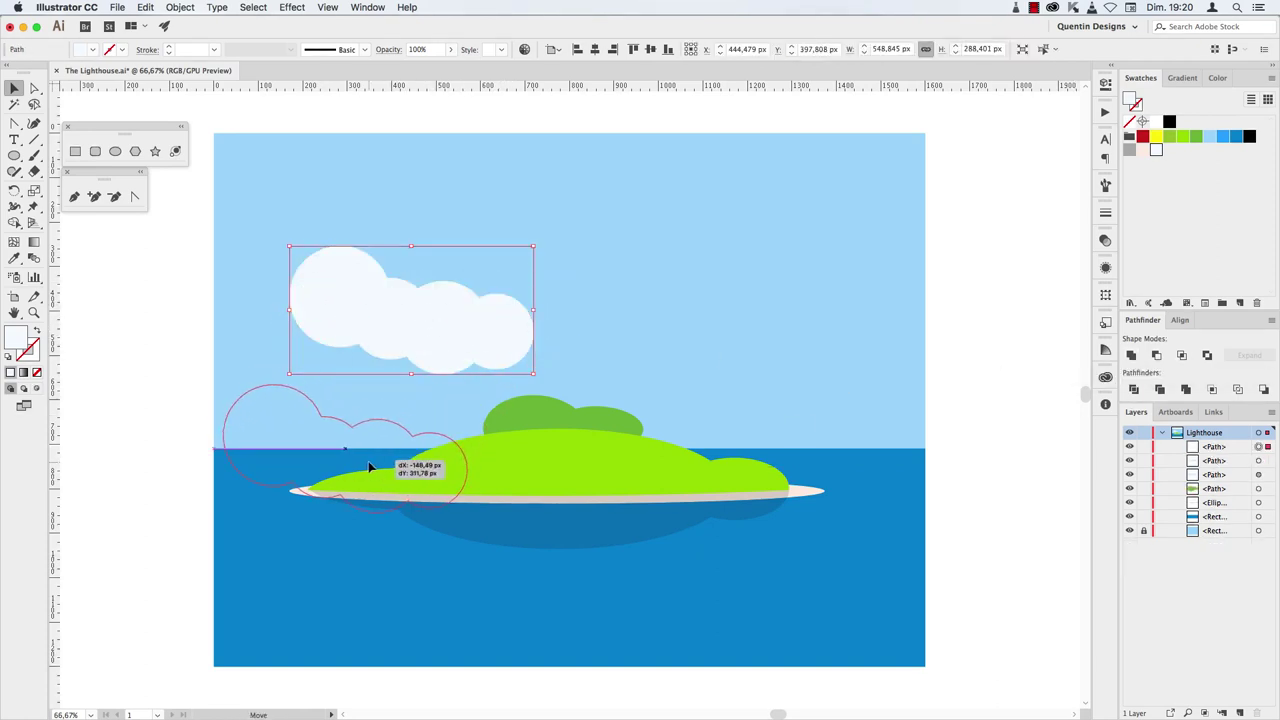
{"action": "left_click_drag", "start_coordinate": [437, 337], "coordinate": [371, 463]}
{"action": "mouse_move", "coordinate": [475, 374]}
{"action": "left_mouse_down"}
{"action": "mouse_move", "coordinate": [469, 363]}
{"action": "mouse_move", "coordinate": [436, 377]}
{"action": "left_mouse_up"}
{"action": "key", "text": "ctrl+x"}
{"action": "key", "text": "ctrl+b"}
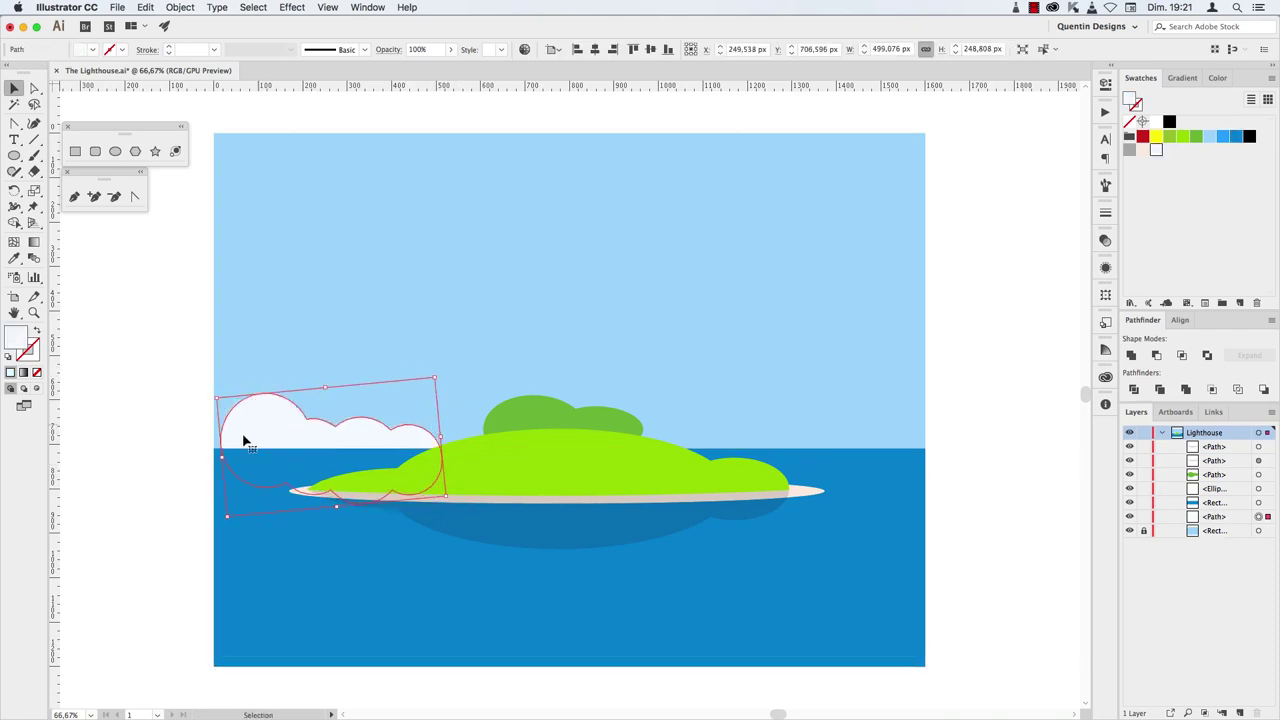
Place a smaller copy of the cloud at the right and reflect it horizontally.
{"action": "left_click_drag", "start_coordinate": [251, 437], "coordinate": [766, 418]}
{"action": "left_click_drag", "start_coordinate": [937, 494], "coordinate": [882, 468]}
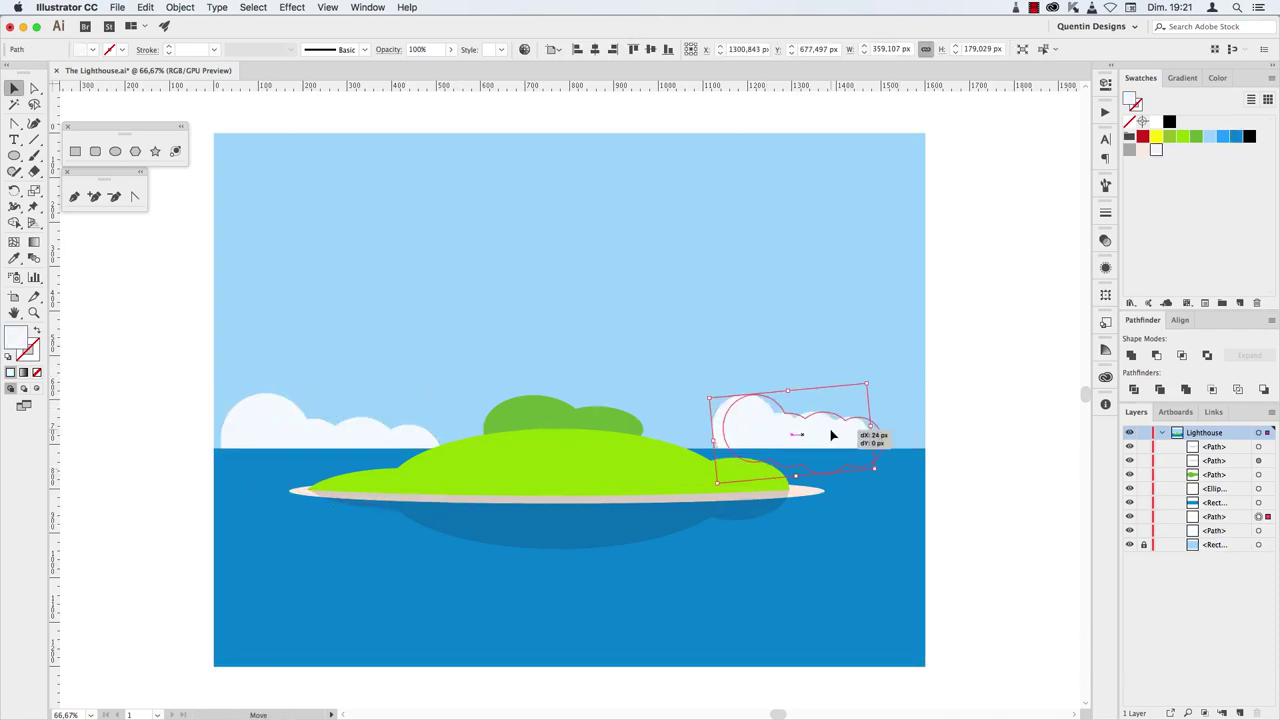
{"action": "key", "text": "o"}
{"action": "key", "text": "Return"}
{"action": "left_click", "coordinate": [910, 234]}
{"action": "left_click", "coordinate": [904, 362]}
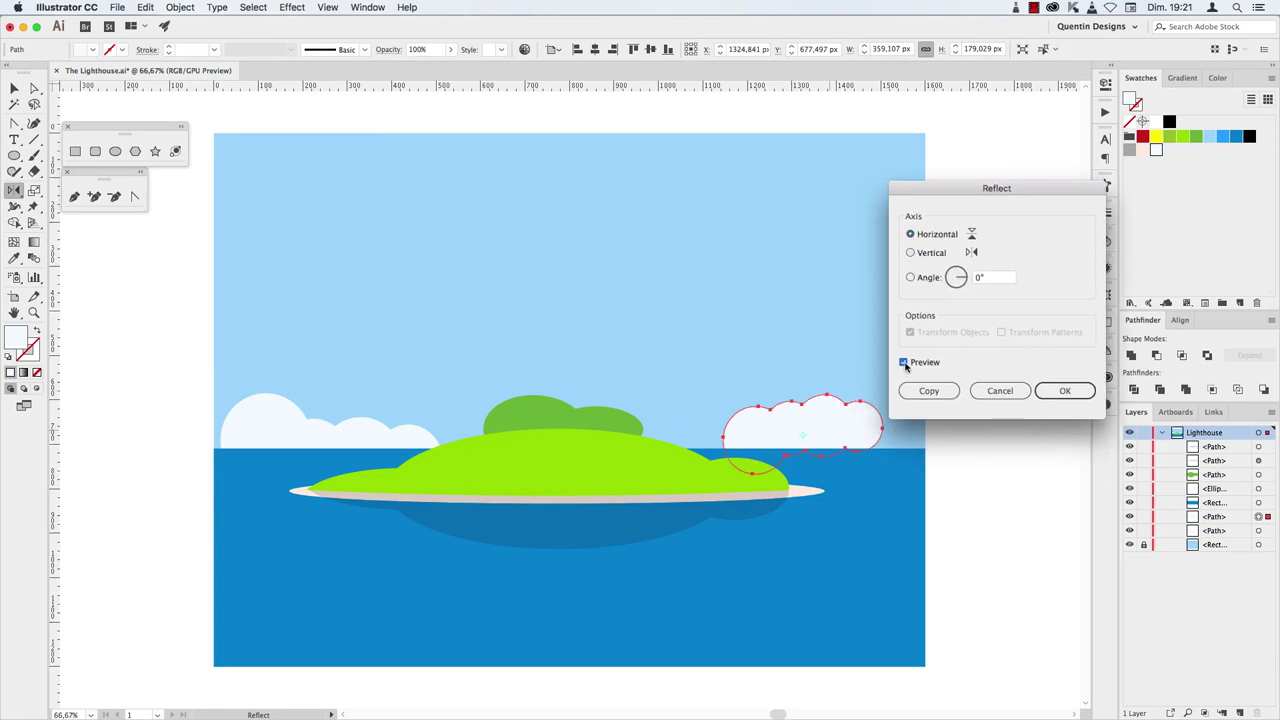
{"action": "left_click", "coordinate": [1065, 391]}
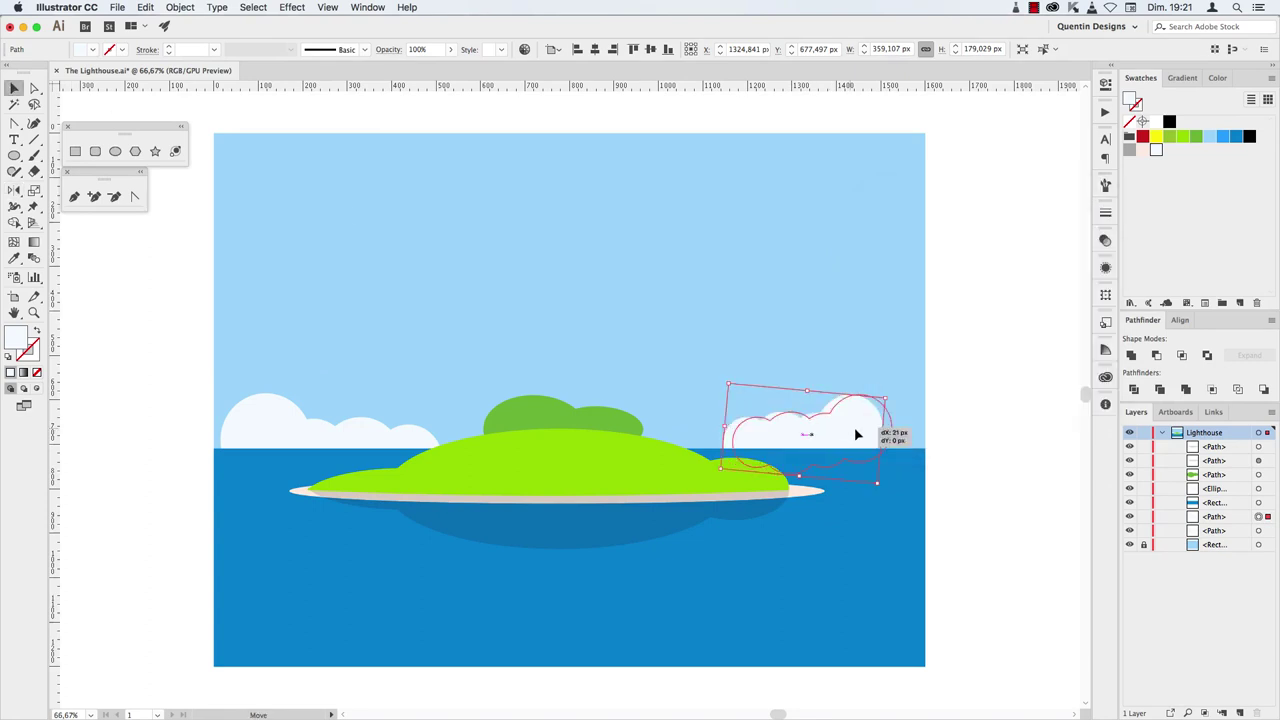
{"action": "left_click_drag", "start_coordinate": [856, 434], "coordinate": [858, 434]}
{"action": "left_click", "coordinate": [963, 374]}
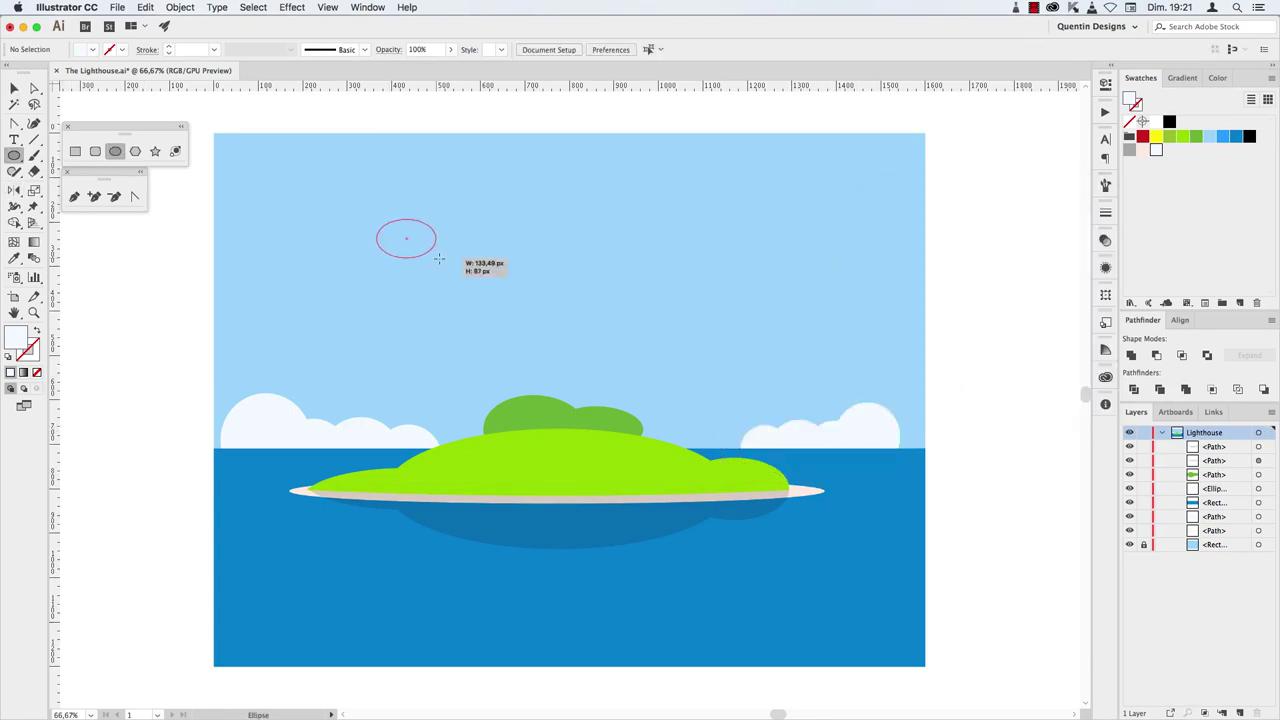
Unite ellipses into a new white sky cloud shape.
{"action": "left_click_drag", "start_coordinate": [438, 259], "coordinate": [586, 232]}
{"action": "key", "text": "v"}
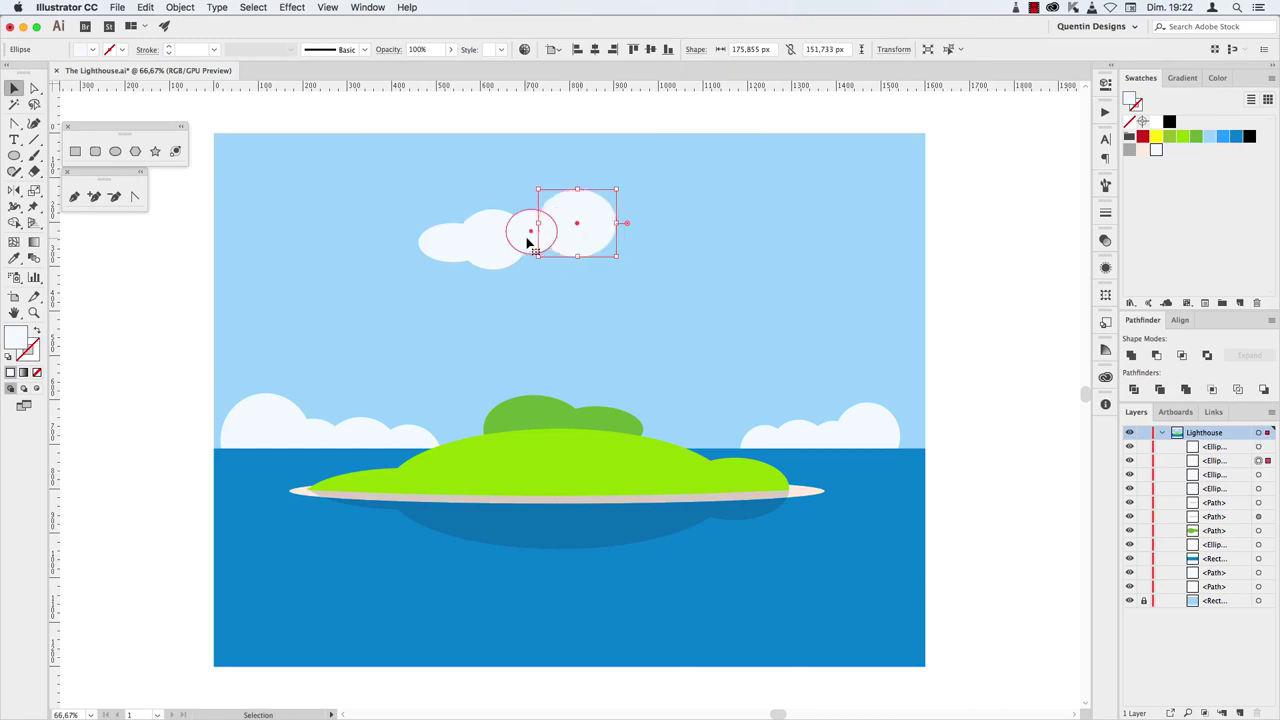
{"action": "left_click", "coordinate": [530, 232], "text": "shift"}
{"action": "left_click", "coordinate": [1131, 355]}
Flatten the cloud's bottom with a rectangle and Minus Front, then move it upper right.
{"action": "left_click_drag", "start_coordinate": [625, 185], "coordinate": [632, 200]}
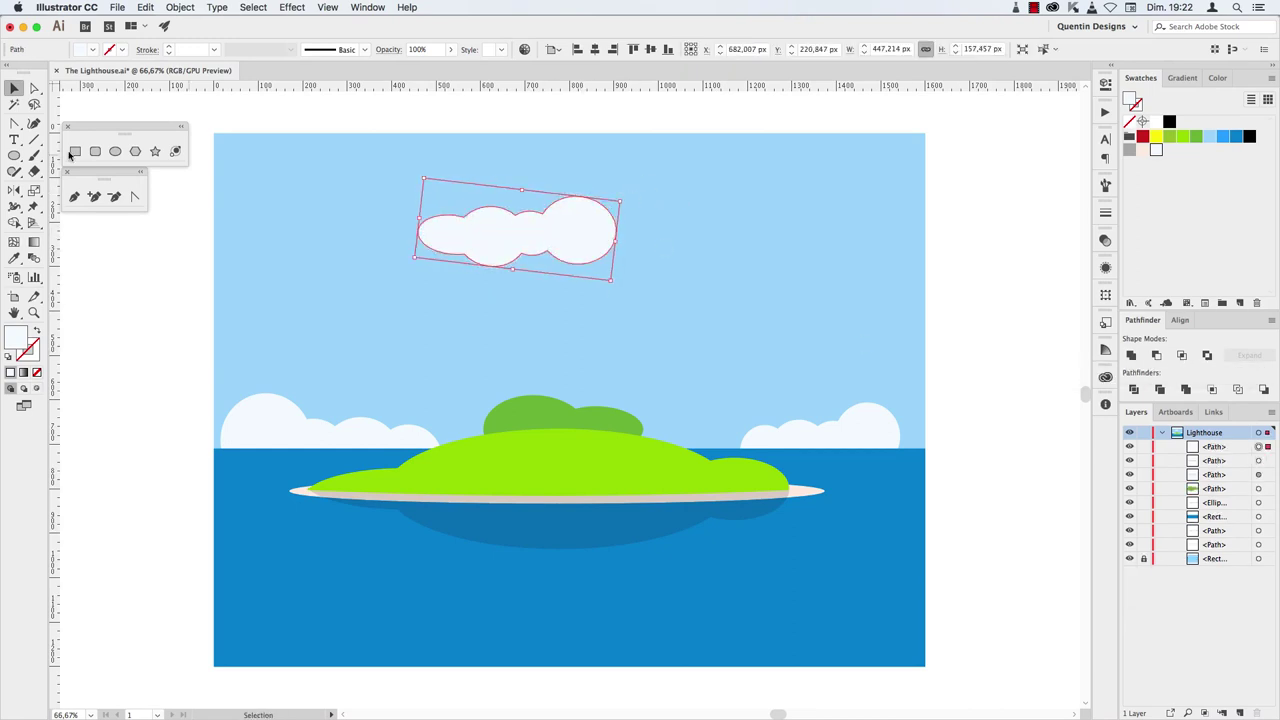
{"action": "key", "text": "ctrl+z"}
{"action": "key", "text": "m"}
{"action": "left_click_drag", "start_coordinate": [361, 283], "coordinate": [663, 297]}
{"action": "left_click_drag", "start_coordinate": [690, 236], "coordinate": [693, 240]}
{"action": "key", "text": "v"}
{"action": "left_click", "coordinate": [500, 215], "text": "shift"}
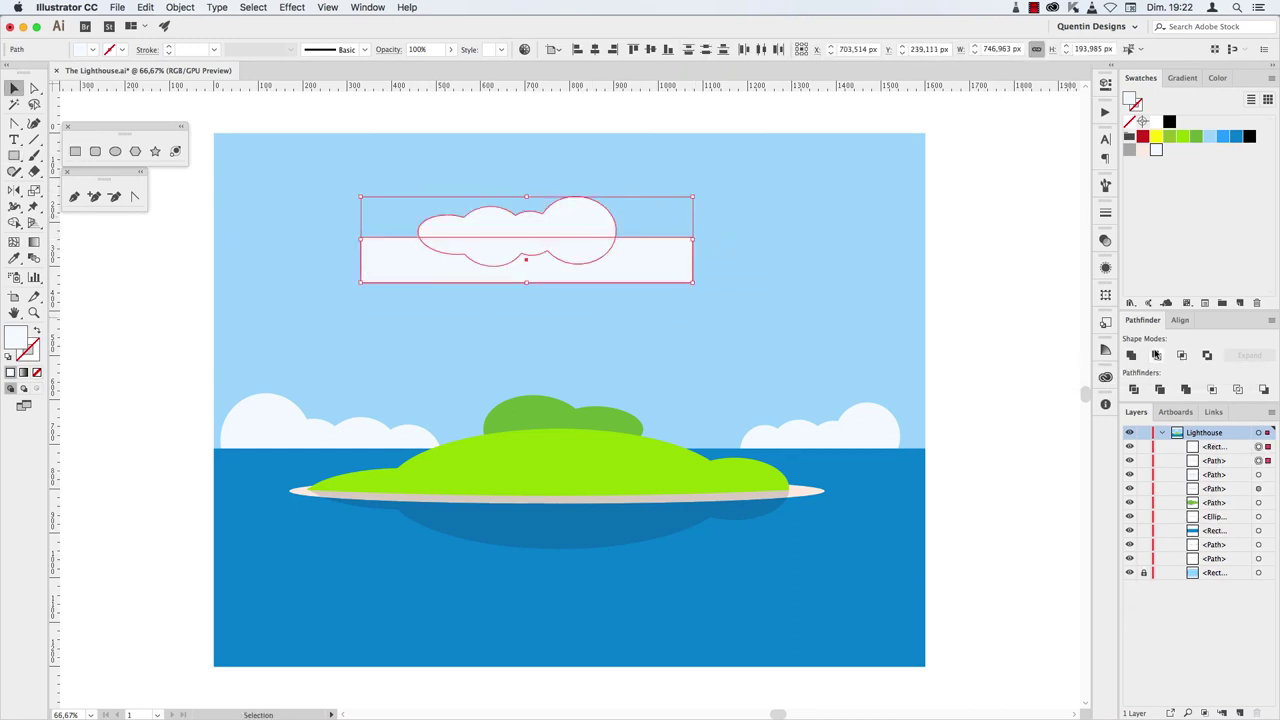
{"action": "left_click", "coordinate": [1156, 355]}
{"action": "mouse_move", "coordinate": [450, 215]}
{"action": "left_mouse_down"}
{"action": "mouse_move", "coordinate": [835, 220]}
{"action": "mouse_move", "coordinate": [380, 223]}
{"action": "mouse_move", "coordinate": [535, 250]}
{"action": "left_mouse_up"}
Mirror the cloud copy with the Reflect tool.
{"action": "key", "text": "o"}
{"action": "key", "text": "Return"}
{"action": "key", "text": "Return"}
{"action": "key", "text": "v"}
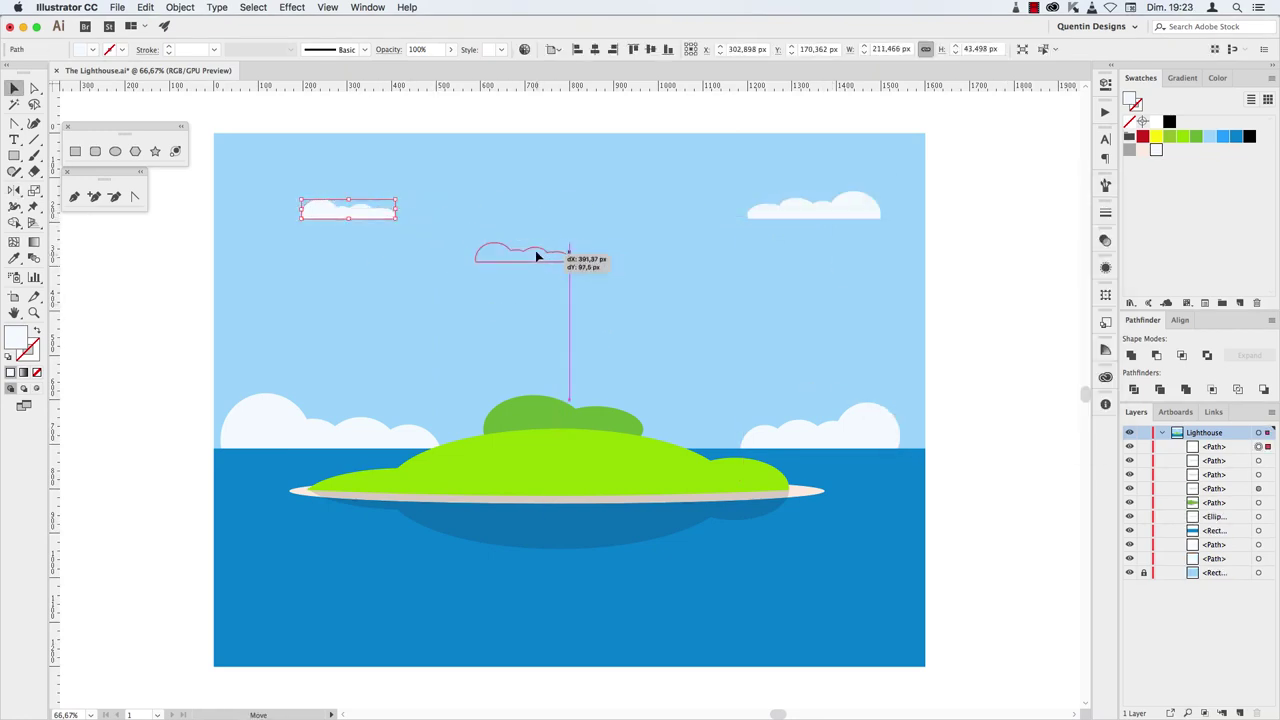
{"action": "left_click", "coordinate": [529, 307]}
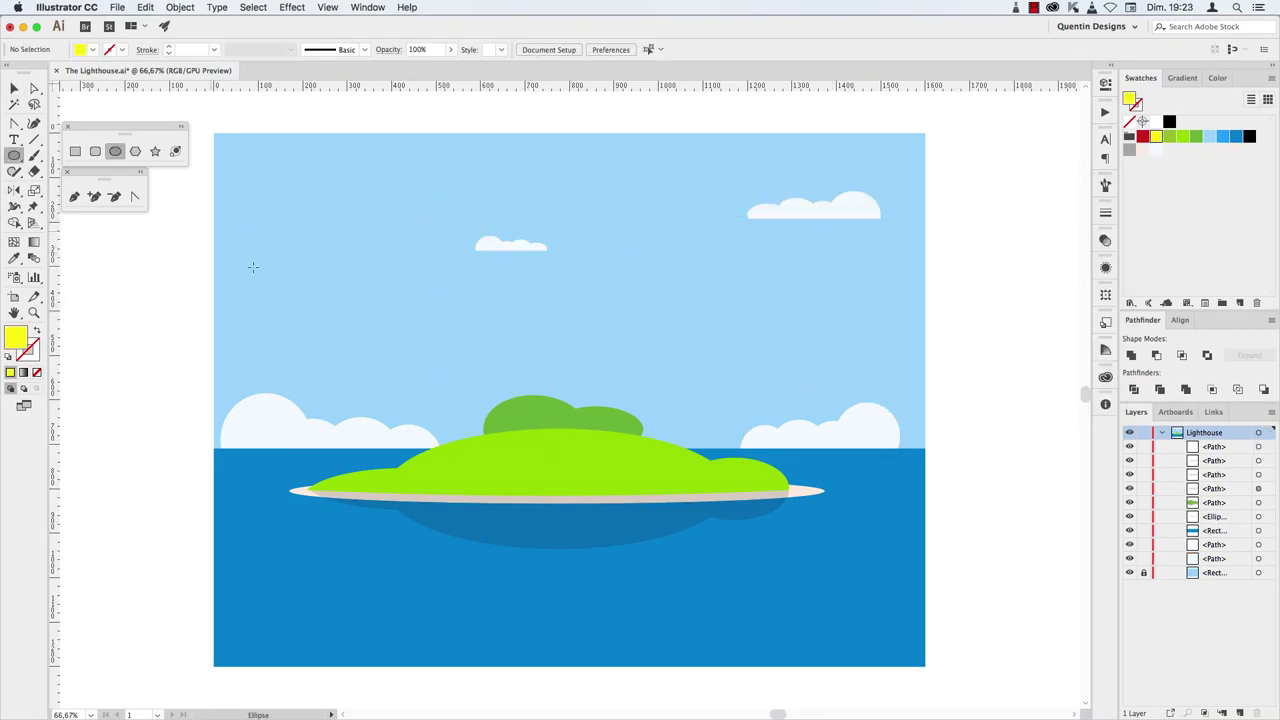
Draw a yellow sun circle and add a 40 px offset ring at 50% opacity.
{"action": "left_click_drag", "start_coordinate": [375, 277], "coordinate": [369, 270]}
{"action": "left_click", "coordinate": [180, 7]}
{"action": "mouse_move", "coordinate": [184, 291]}
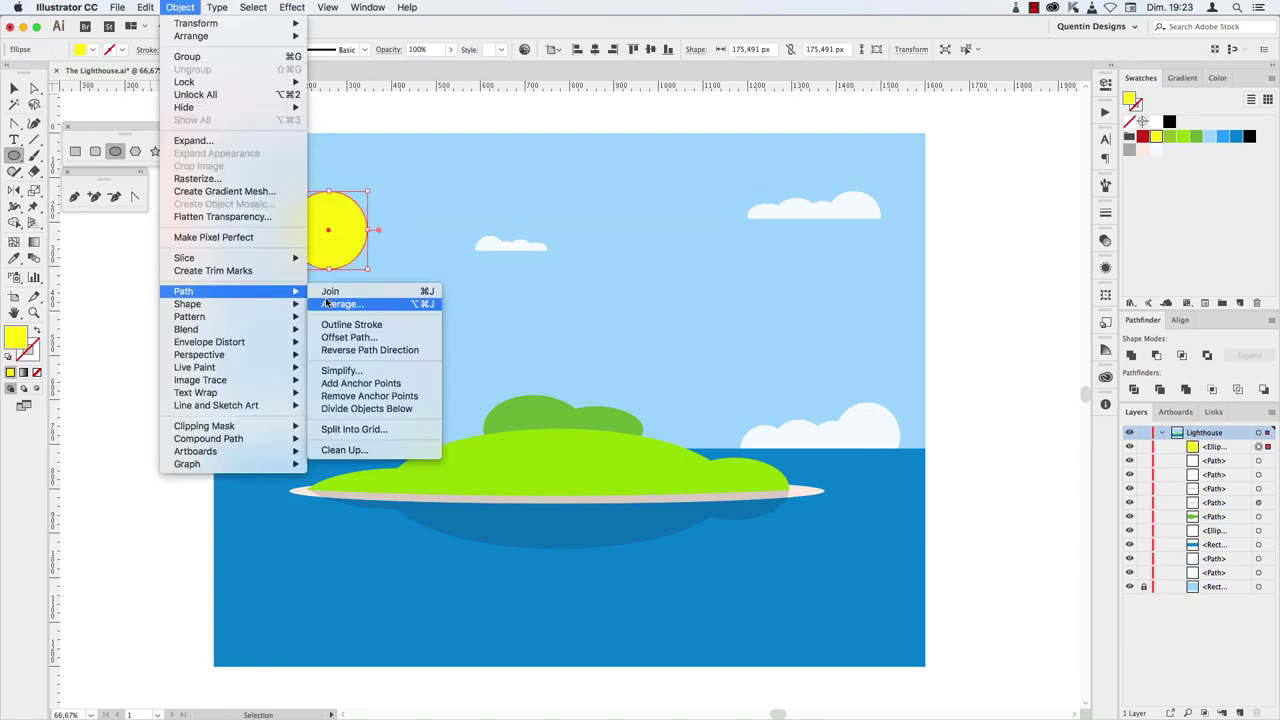
{"action": "left_click", "coordinate": [342, 338]}
{"action": "type", "text": "50"}
{"action": "left_click", "coordinate": [839, 290]}
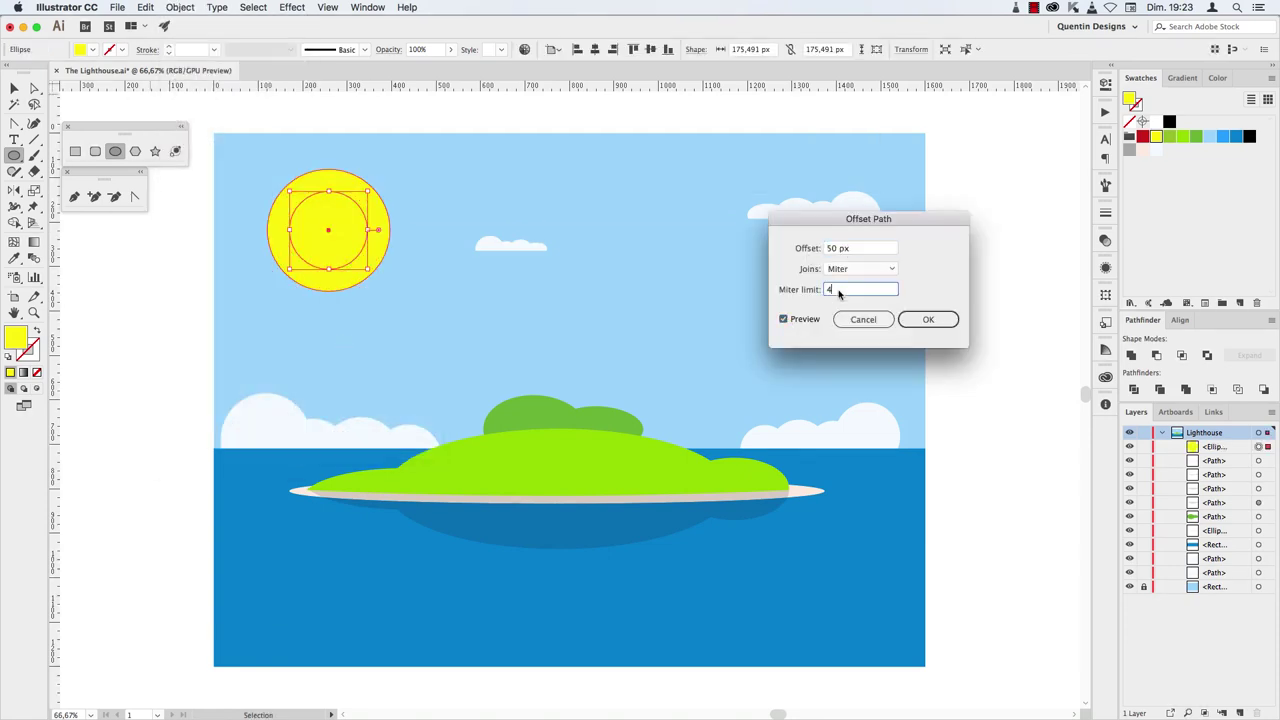
{"action": "left_click", "coordinate": [845, 290]}
{"action": "left_click", "coordinate": [928, 320]}
{"action": "left_click", "coordinate": [1105, 240]}
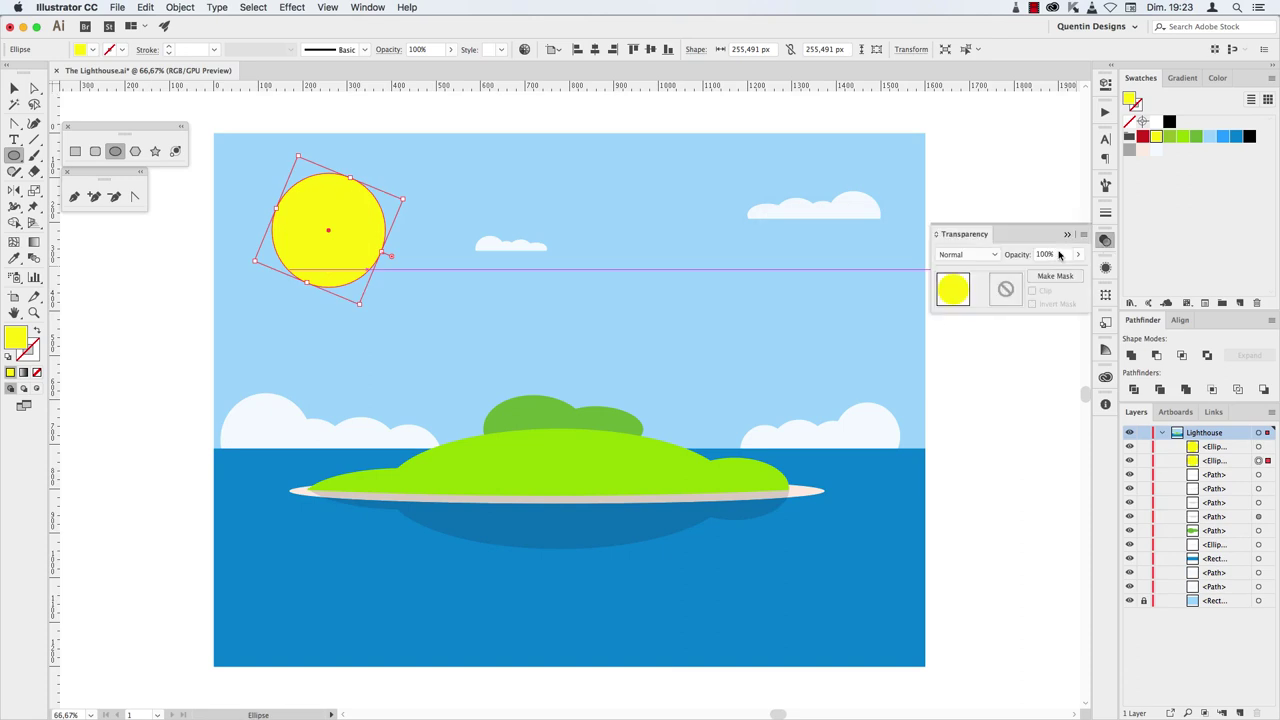
{"action": "type", "text": "50"}
{"action": "key", "text": "Return"}
Add a second 40 px offset ring and set its opacity to 25%.
{"action": "left_click", "coordinate": [180, 7]}
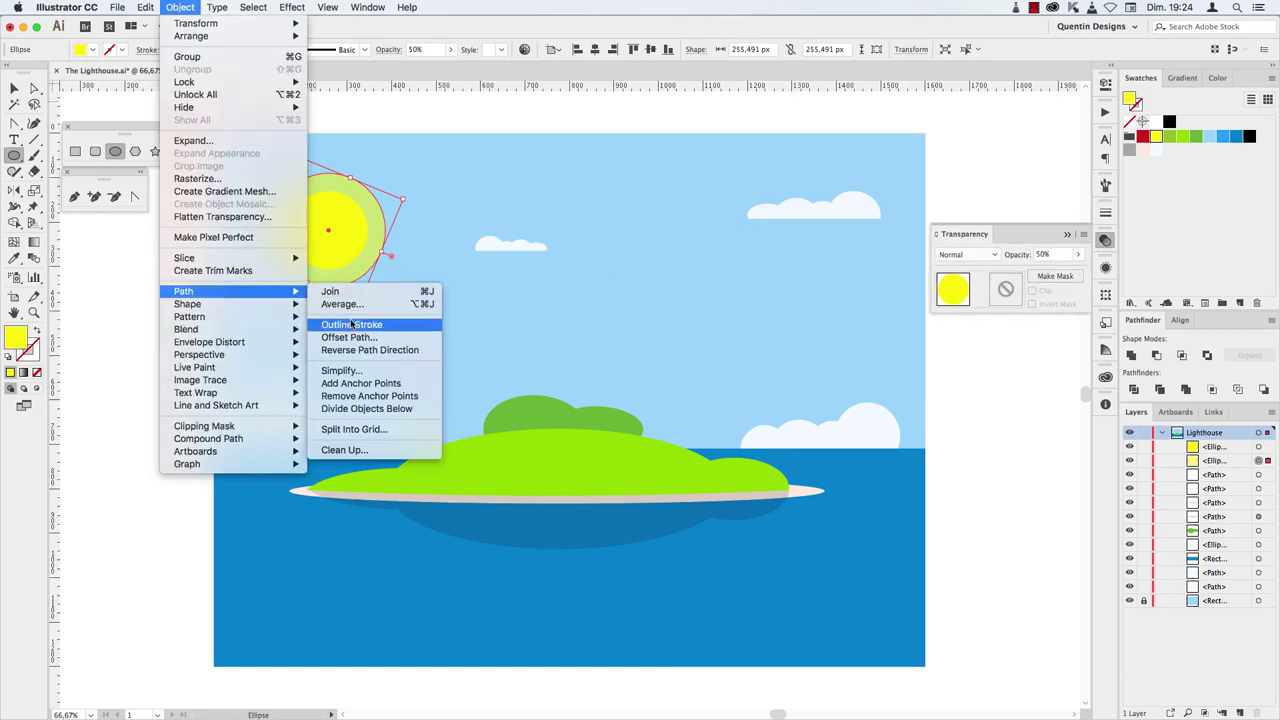
{"action": "left_click", "coordinate": [318, 254]}
{"action": "left_click", "coordinate": [928, 319]}
{"action": "left_click", "coordinate": [1045, 256]}
{"action": "type", "text": "25"}
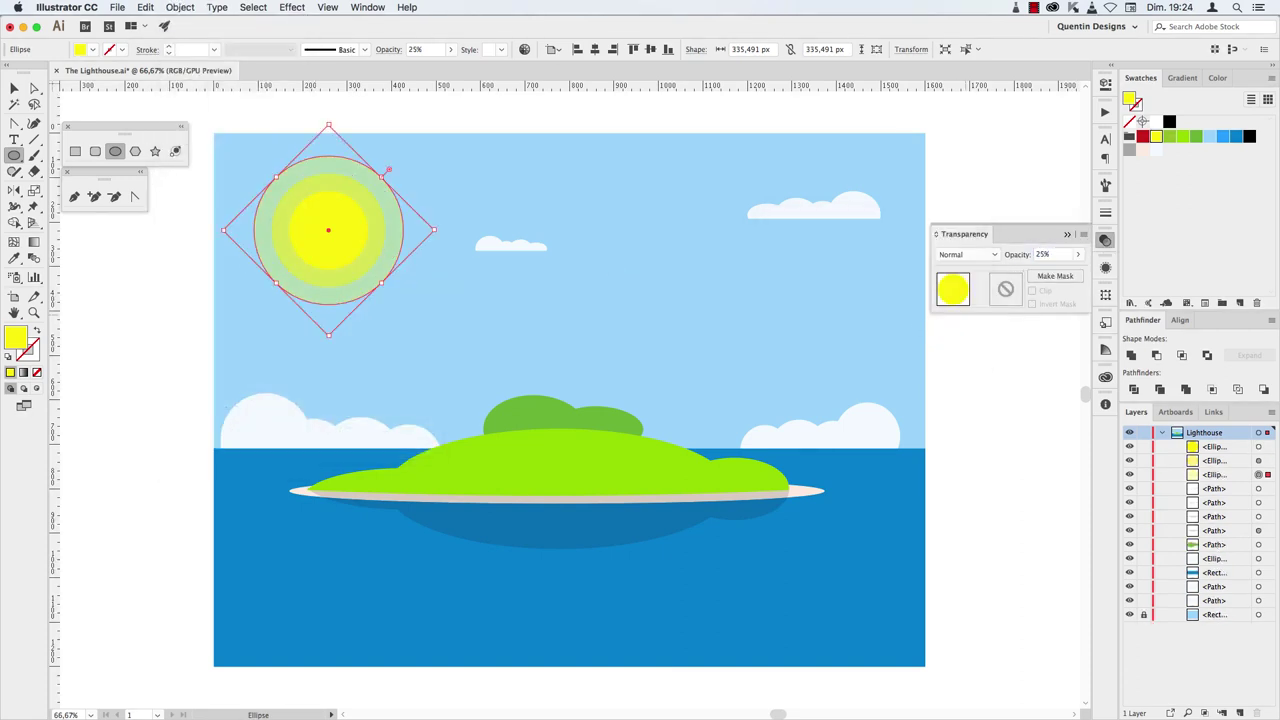
Group the sun and its two halo rings together.
{"action": "left_click", "coordinate": [25, 88]}
{"action": "left_click_drag", "start_coordinate": [254, 323], "coordinate": [352, 190]}
{"action": "right_click", "coordinate": [352, 190]}
{"action": "left_click", "coordinate": [375, 279]}
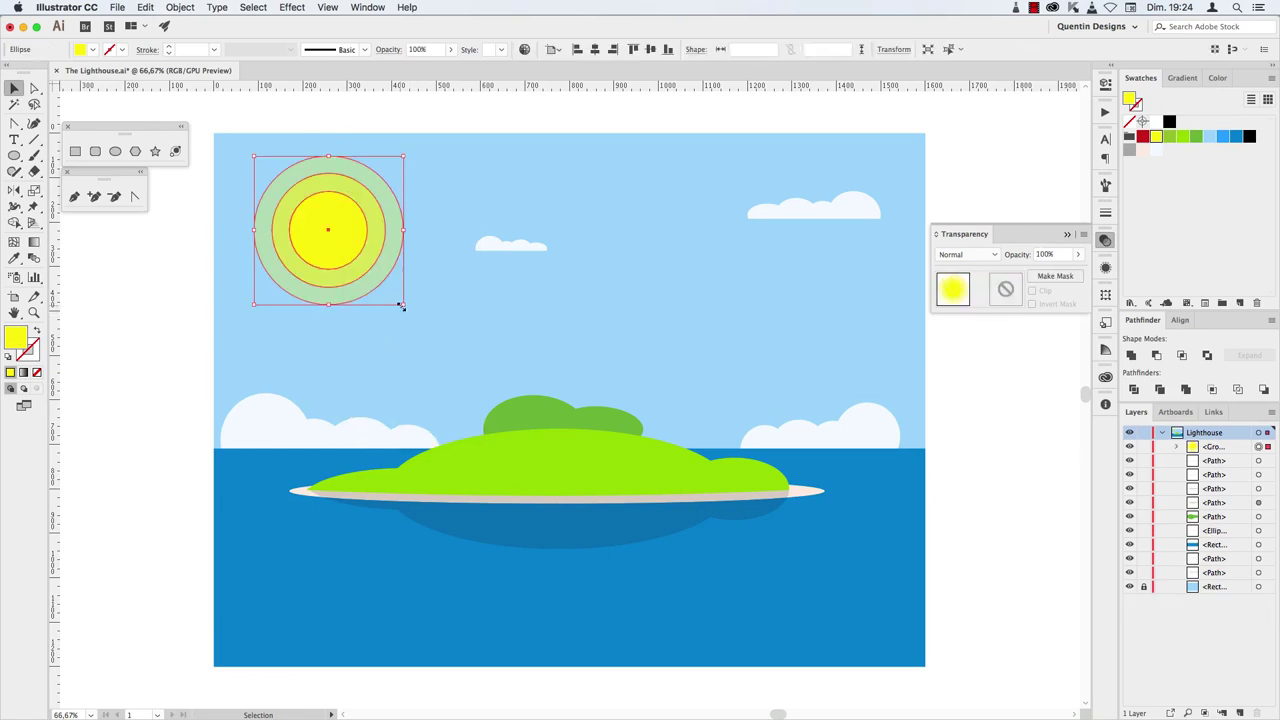
Shift the dark-green hill slightly right and trim the overlapping hill shapes.
{"action": "left_click", "coordinate": [383, 311]}
{"action": "left_click", "coordinate": [1067, 234]}
{"action": "left_click", "coordinate": [519, 418]}
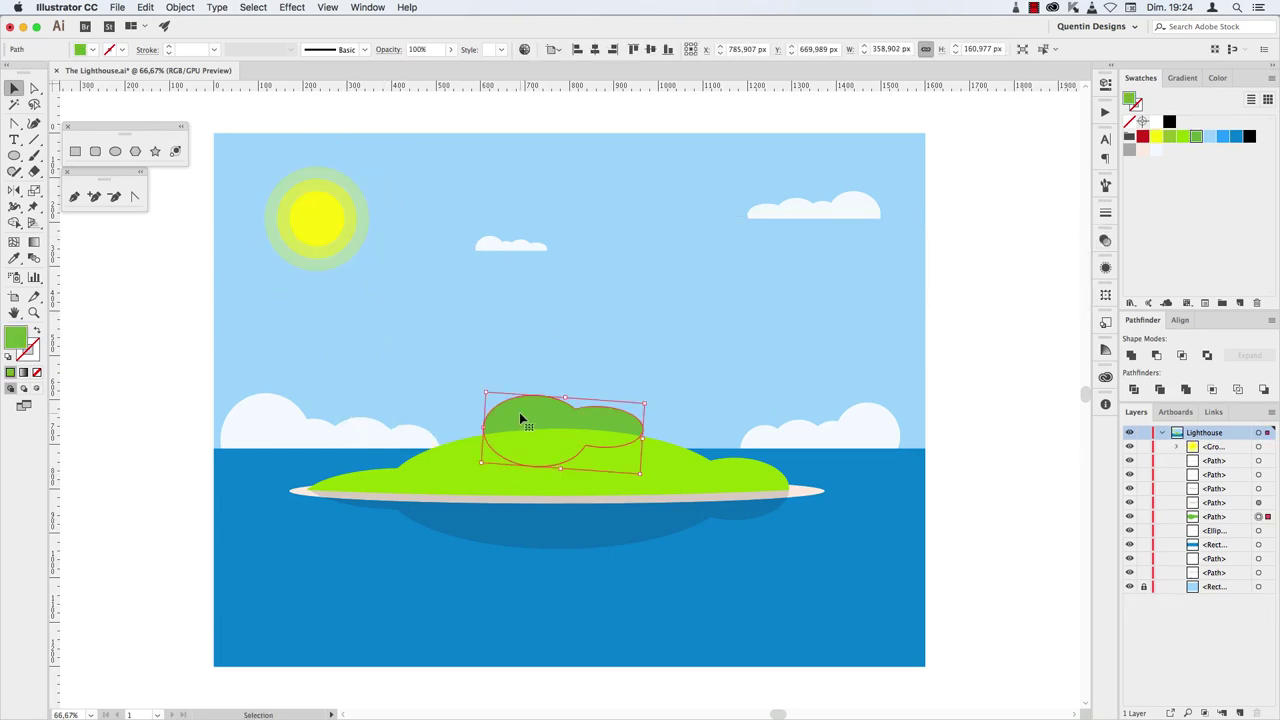
{"action": "key", "text": "a"}
{"action": "left_click_drag", "start_coordinate": [517, 417], "coordinate": [528, 416]}
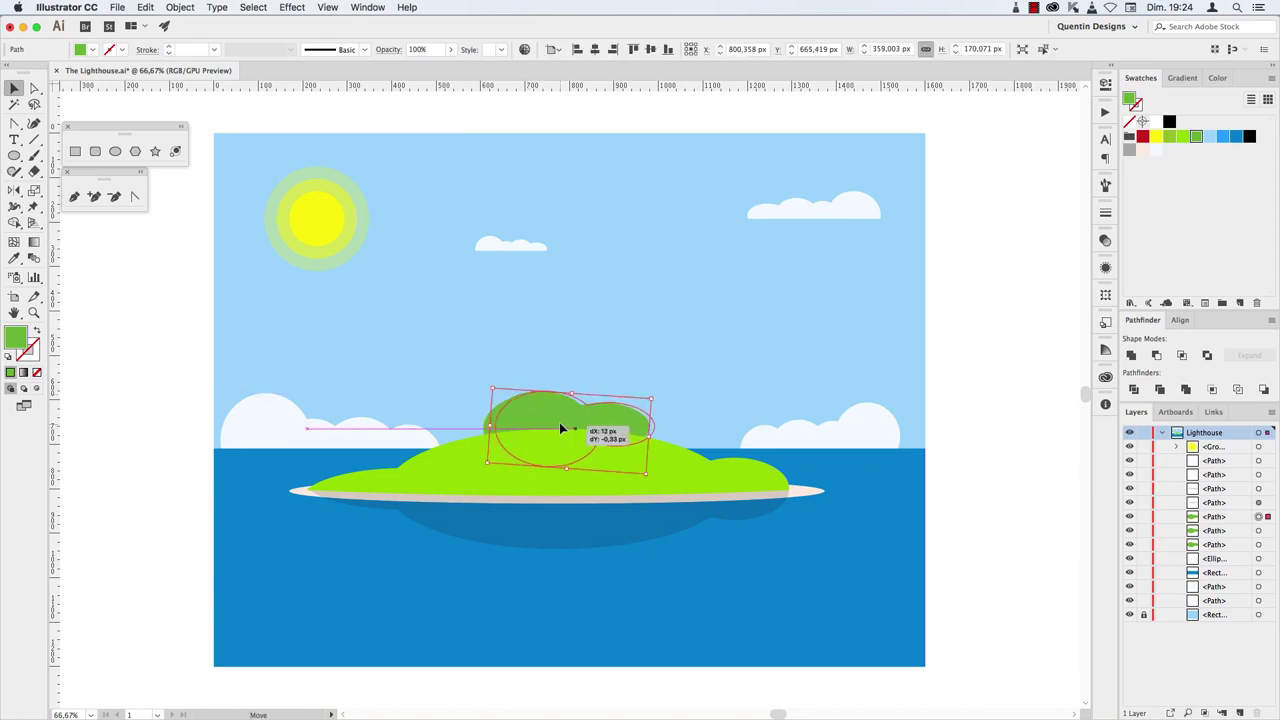
{"action": "left_click_drag", "start_coordinate": [530, 423], "coordinate": [563, 426]}
{"action": "left_click", "coordinate": [1159, 389]}
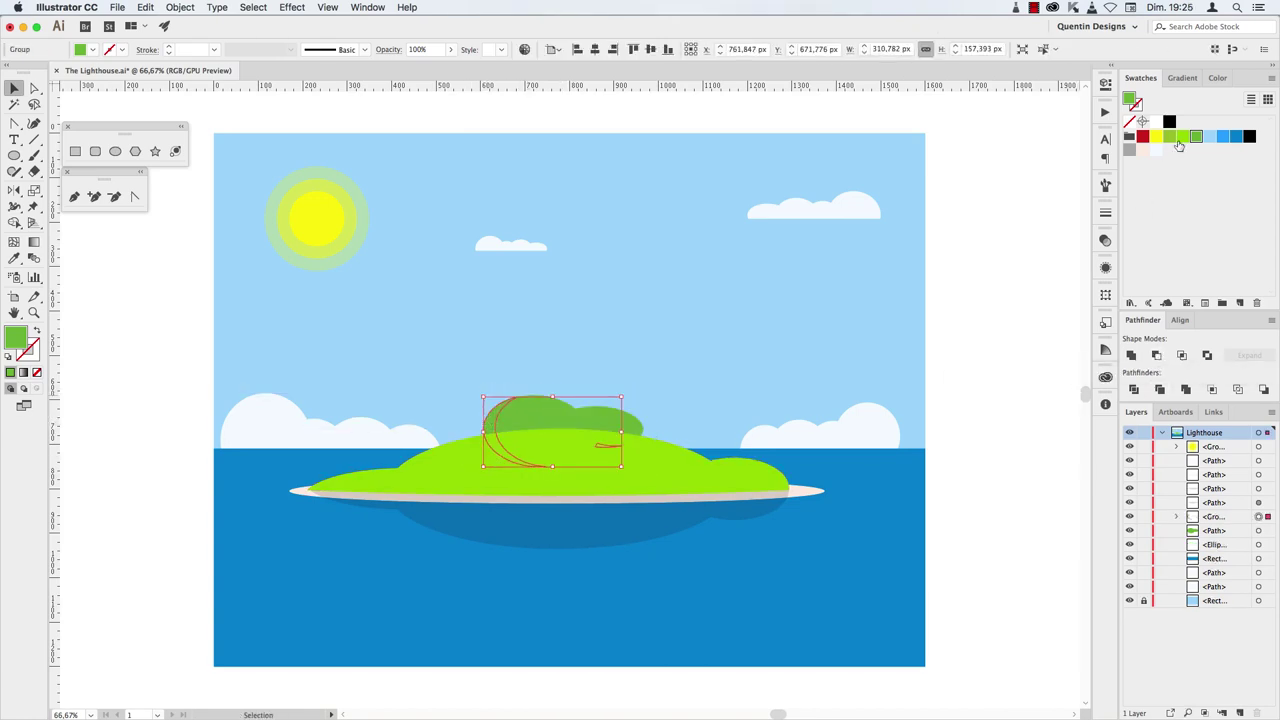
{"action": "left_click", "coordinate": [817, 316]}
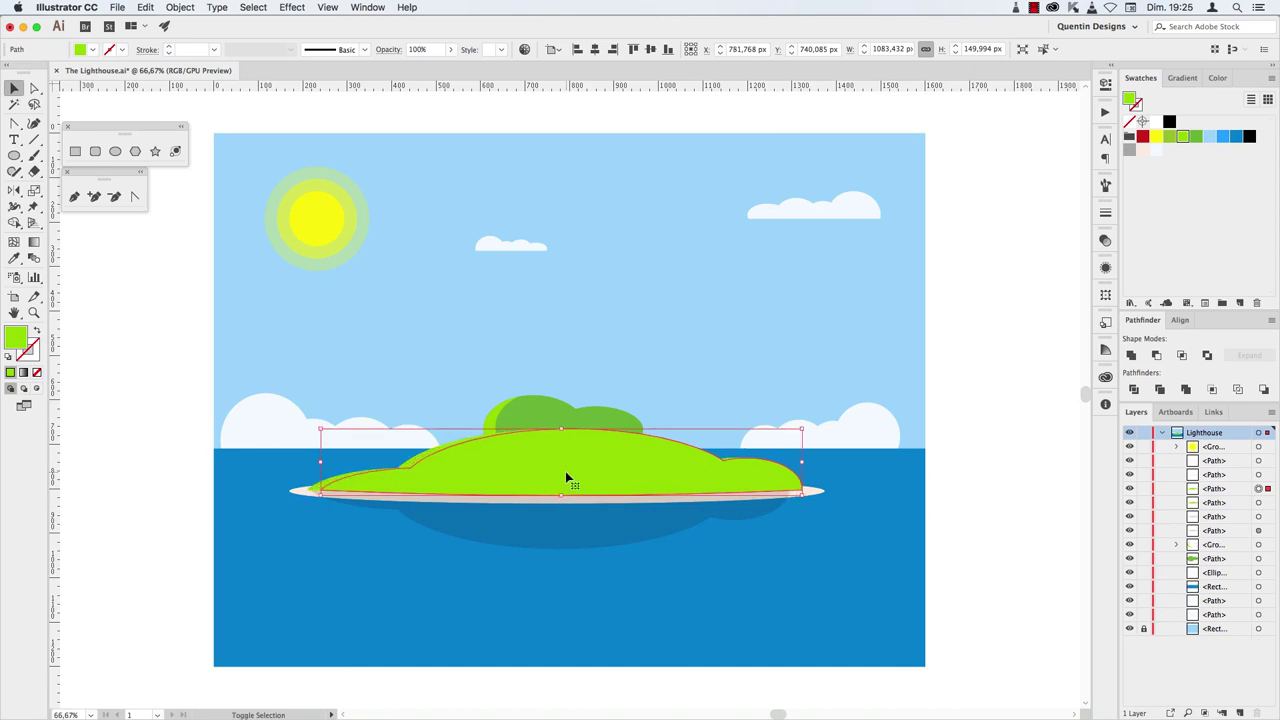
Select the island's front hill and lower its HSB brightness to a slightly darker green.
{"action": "left_click_drag", "start_coordinate": [557, 430], "coordinate": [558, 433]}
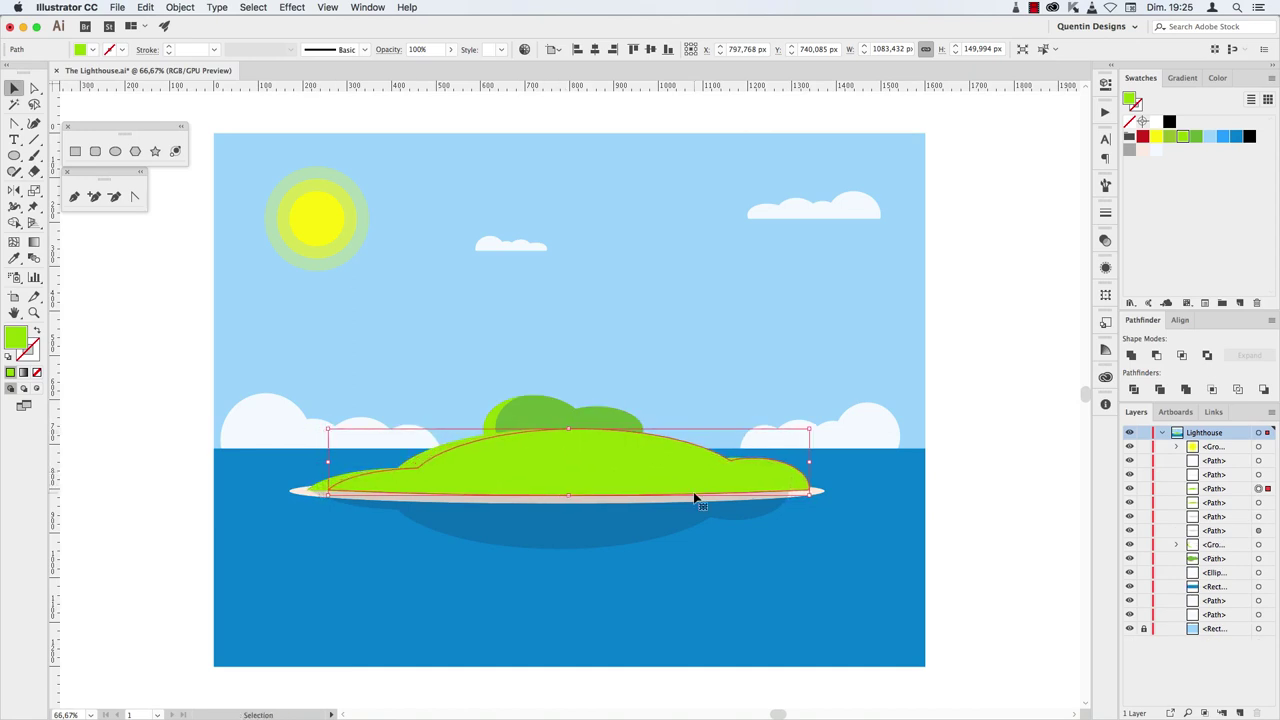
{"action": "left_click_drag", "start_coordinate": [569, 495], "coordinate": [582, 502]}
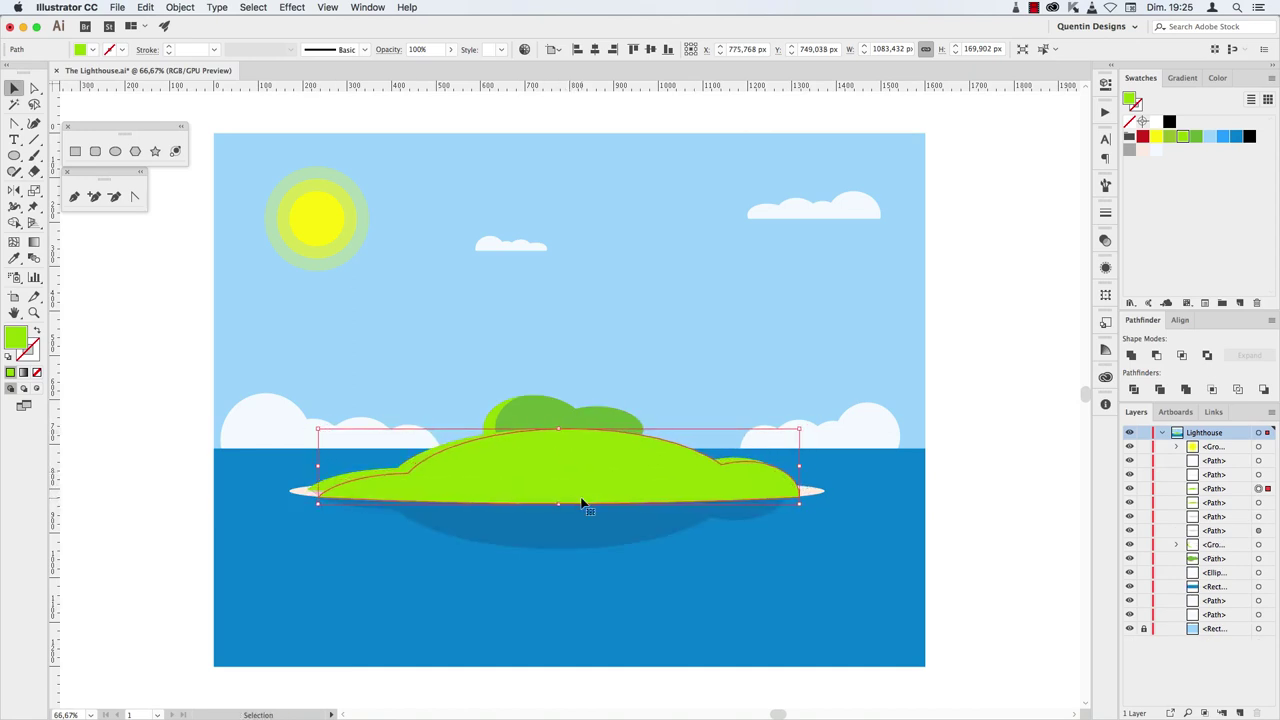
{"action": "key", "text": "super+z"}
{"action": "key", "text": "super+z"}
{"action": "left_click", "coordinate": [623, 477]}
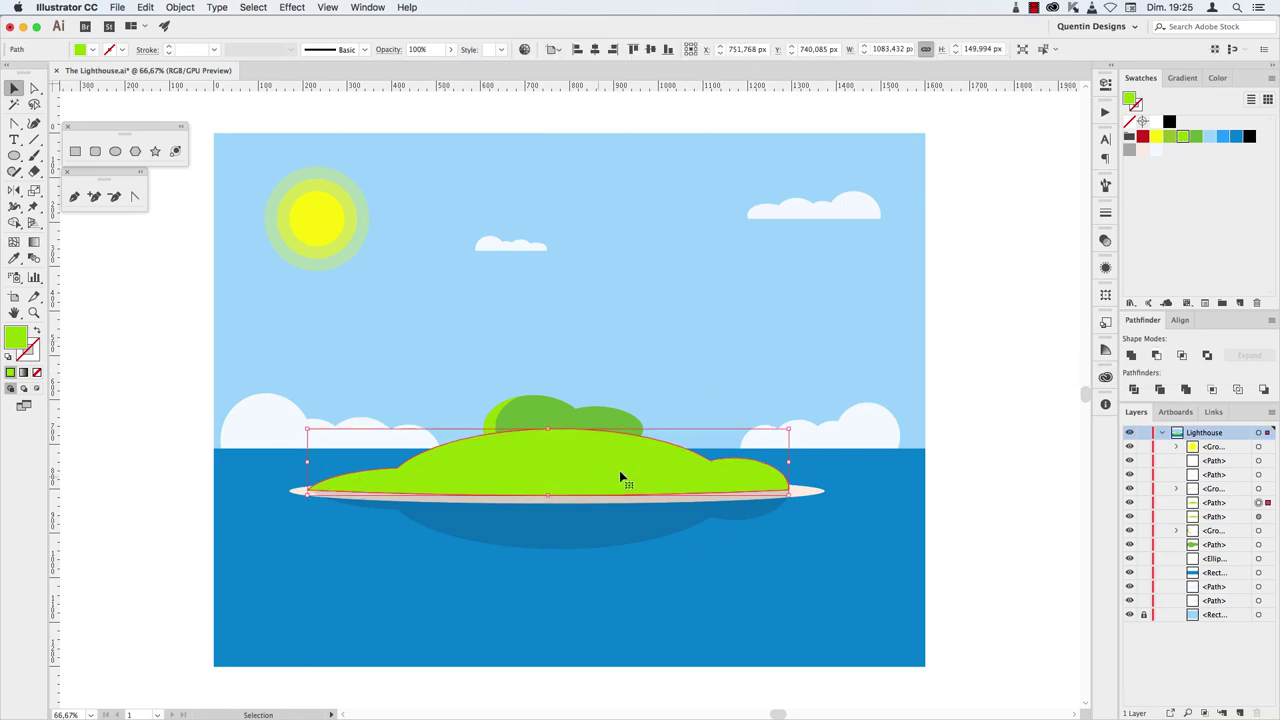
{"action": "left_click", "coordinate": [1271, 78]}
{"action": "left_click", "coordinate": [1217, 78]}
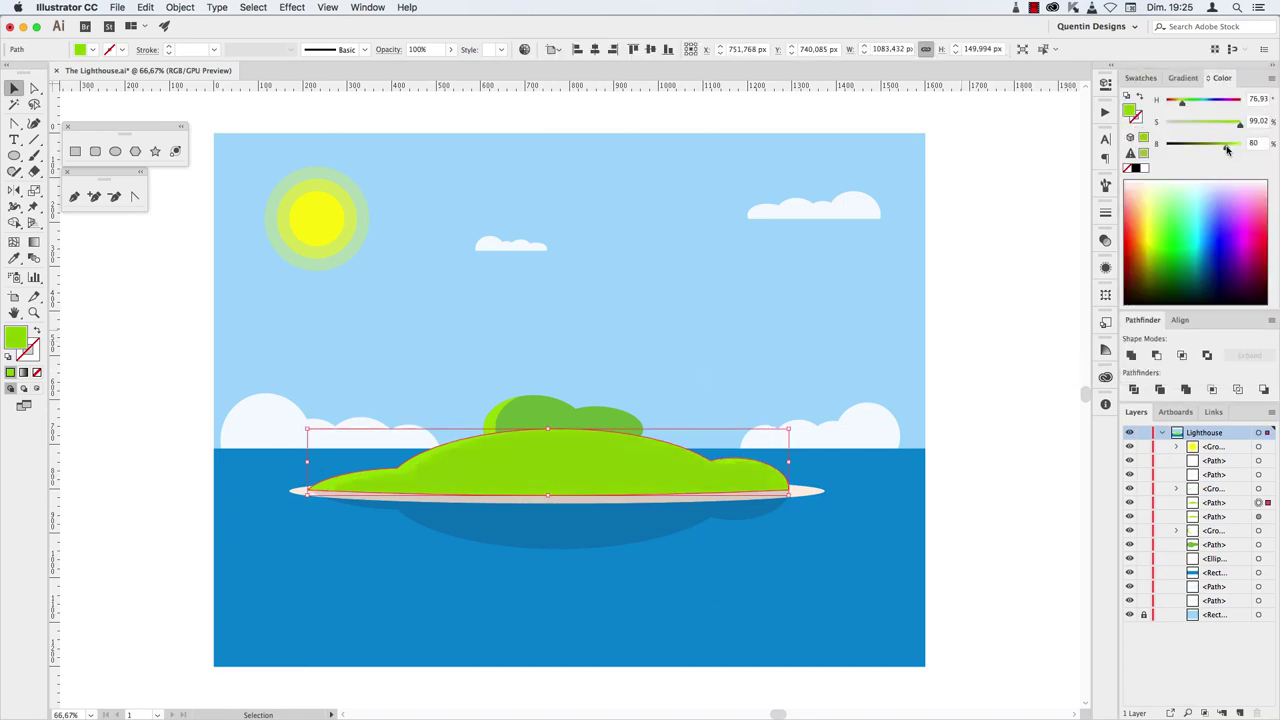
{"action": "left_click", "coordinate": [387, 477]}
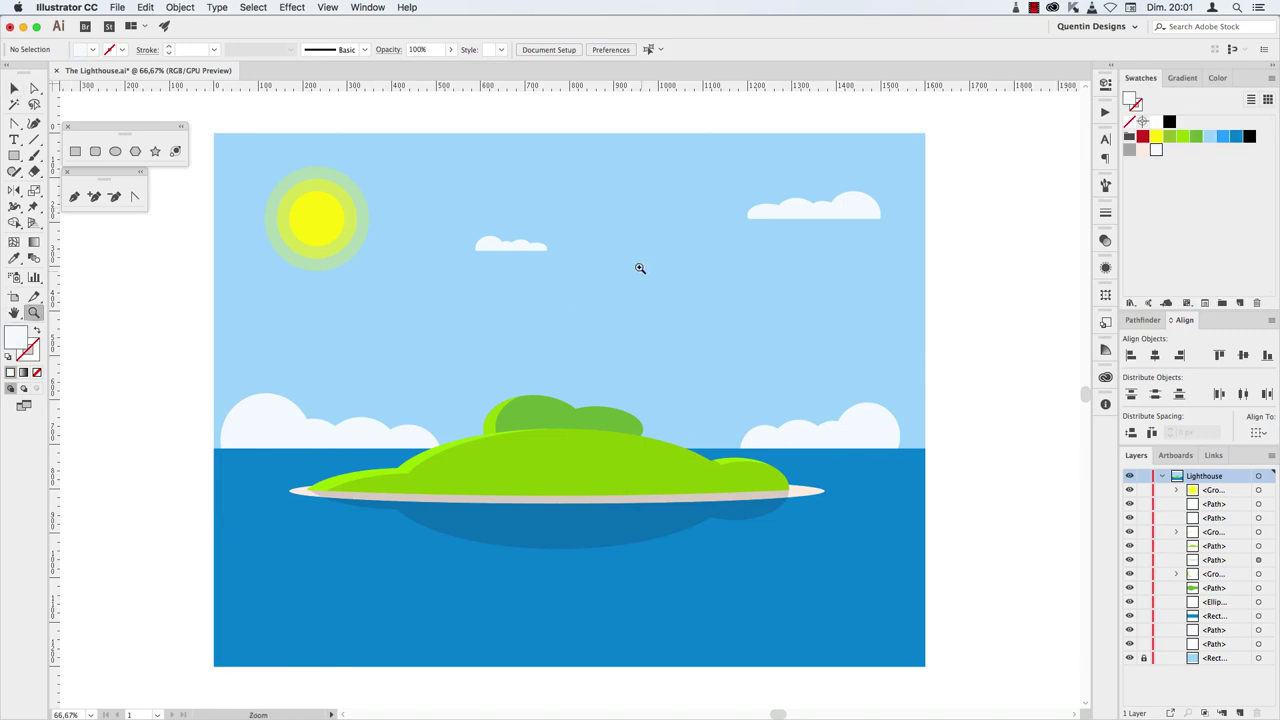
Draw the tower rectangle and scale its top corners to 70% to taper it.
{"action": "left_click_drag", "start_coordinate": [640, 268], "coordinate": [750, 415]}
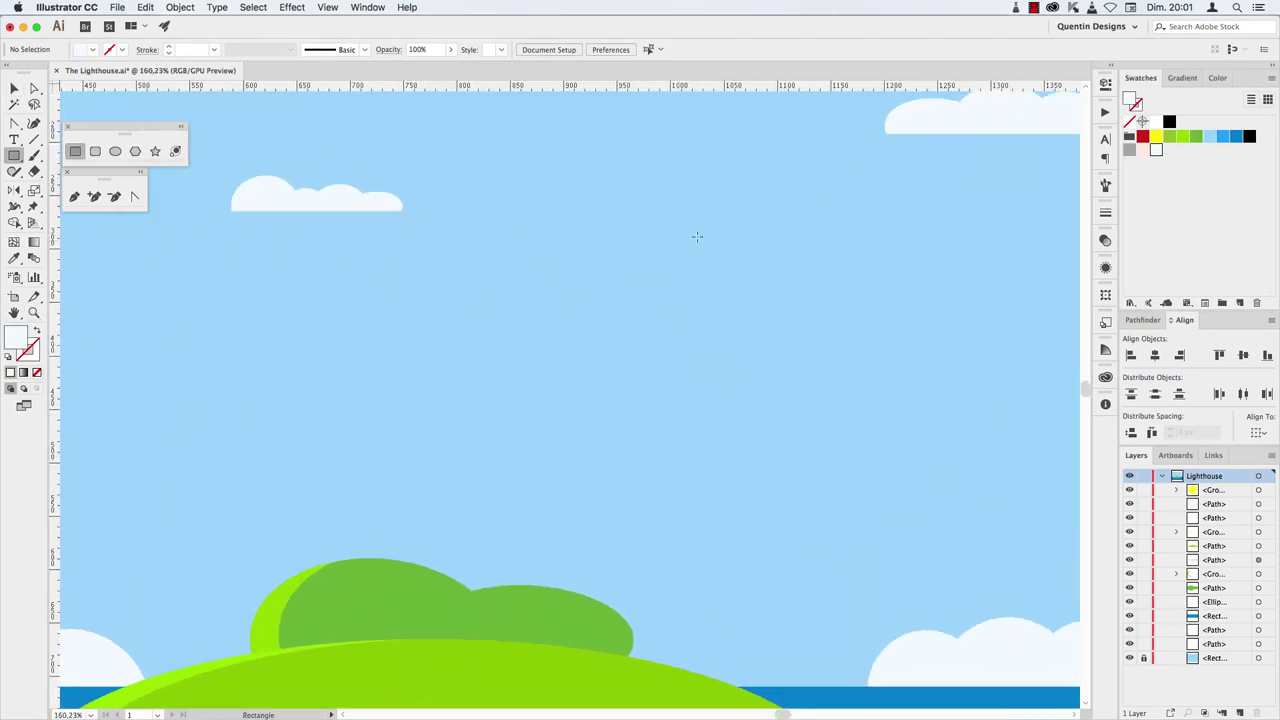
{"action": "left_click_drag", "start_coordinate": [820, 599], "coordinate": [845, 613]}
{"action": "key", "text": "a"}
{"action": "left_click_drag", "start_coordinate": [686, 180], "coordinate": [877, 234]}
{"action": "key", "text": "s"}
{"action": "key", "text": "Return"}
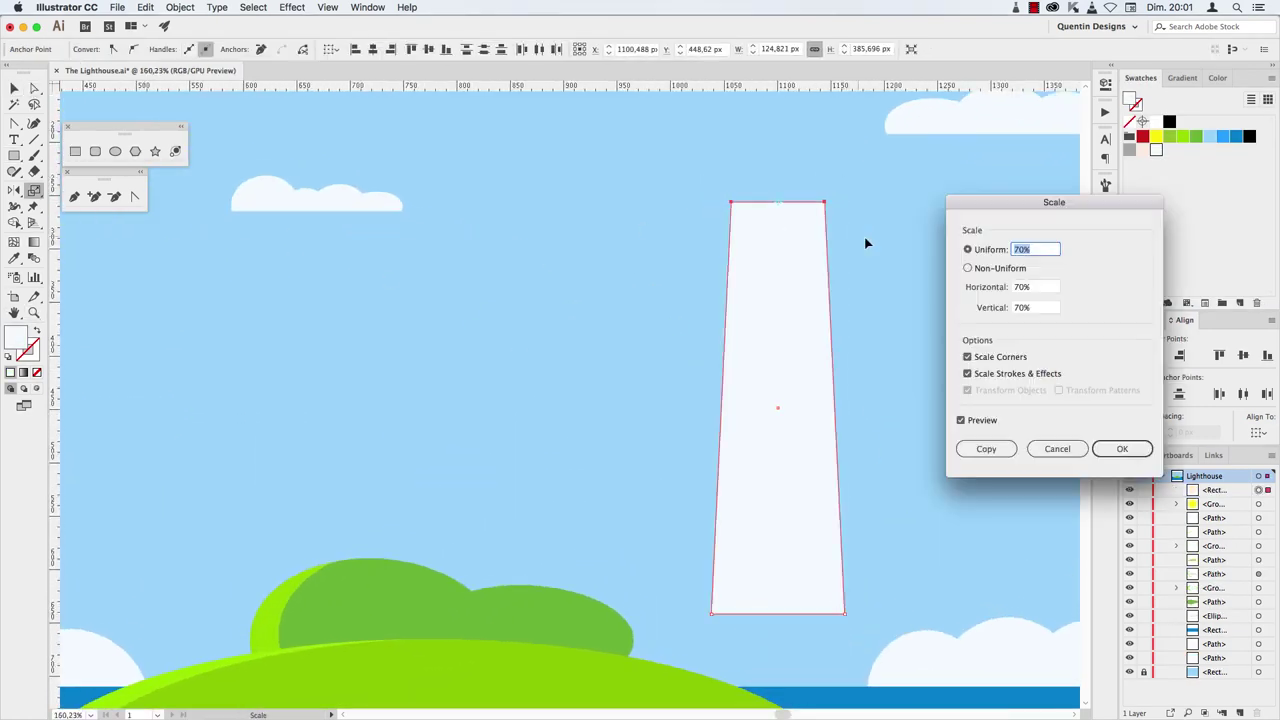
{"action": "type", "text": "70"}
{"action": "key", "text": "Return"}
Add a thin cap rectangle with its bottom edge at 90%, centred on the tower top.
{"action": "left_click", "coordinate": [75, 151]}
{"action": "left_click_drag", "start_coordinate": [612, 170], "coordinate": [750, 187]}
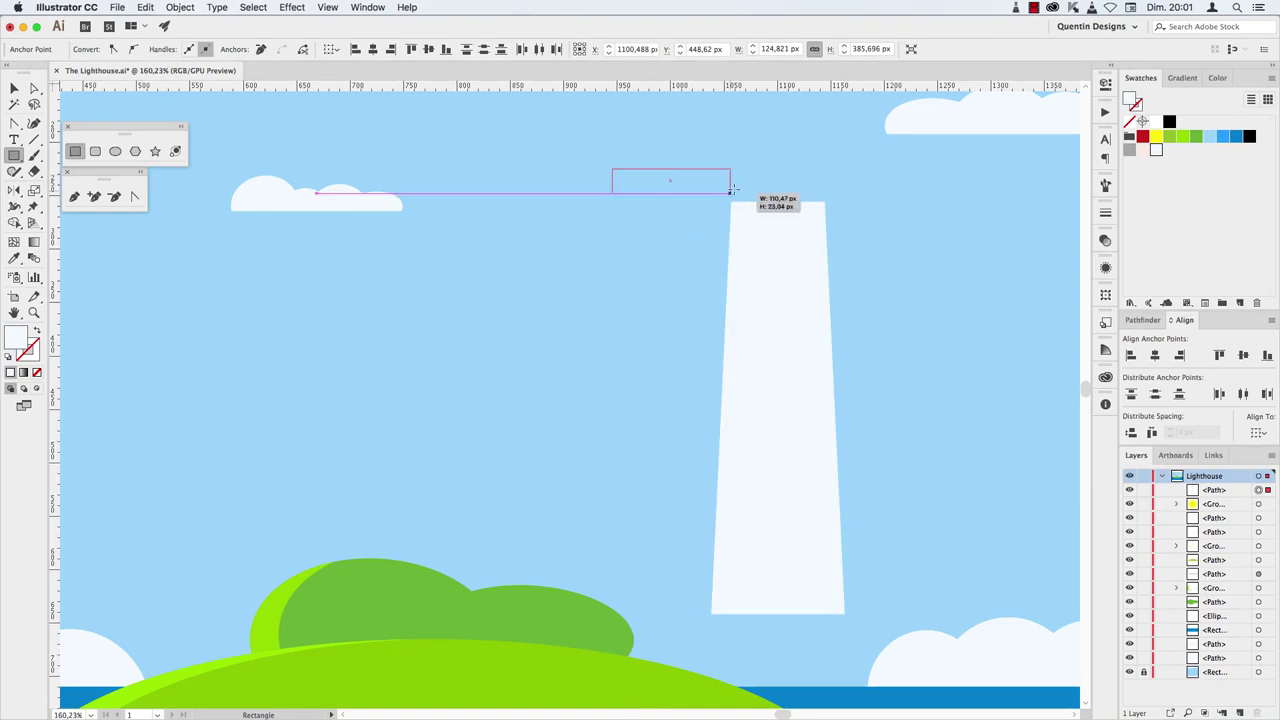
{"action": "key", "text": "a"}
{"action": "mouse_move", "coordinate": [584, 208]}
{"action": "left_mouse_down"}
{"action": "mouse_move", "coordinate": [760, 186]}
{"action": "mouse_move", "coordinate": [618, 185]}
{"action": "left_mouse_up"}
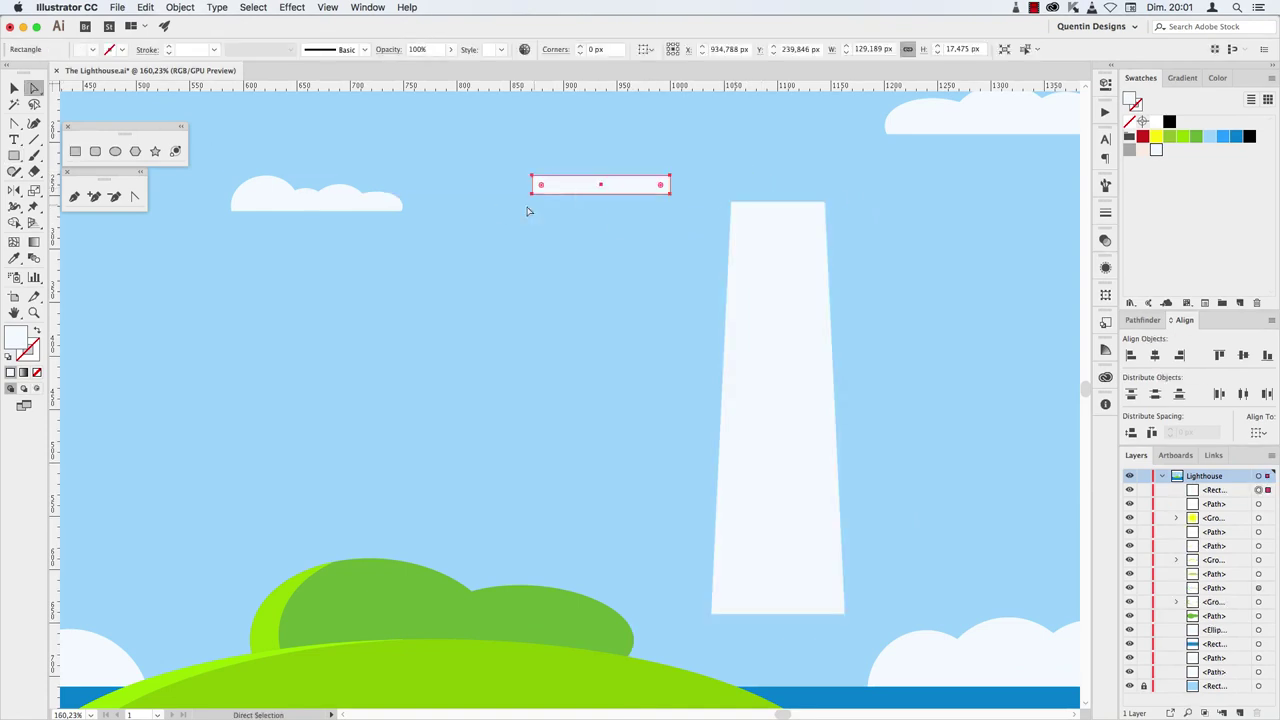
{"action": "left_click_drag", "start_coordinate": [529, 209], "coordinate": [680, 186]}
{"action": "key", "text": "s"}
{"action": "key", "text": "Return"}
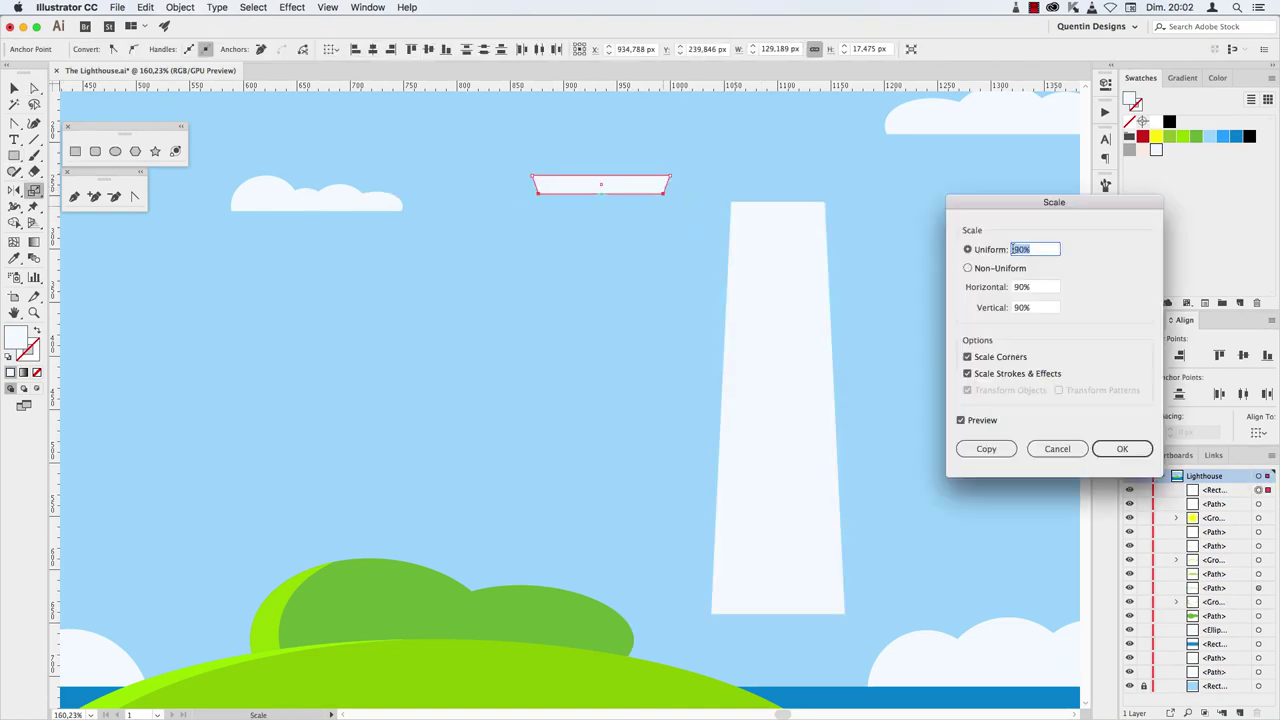
{"action": "key", "text": "Return"}
{"action": "key", "text": "v"}
{"action": "left_click_drag", "start_coordinate": [677, 182], "coordinate": [855, 181]}
{"action": "left_click", "coordinate": [780, 317], "text": "shift"}
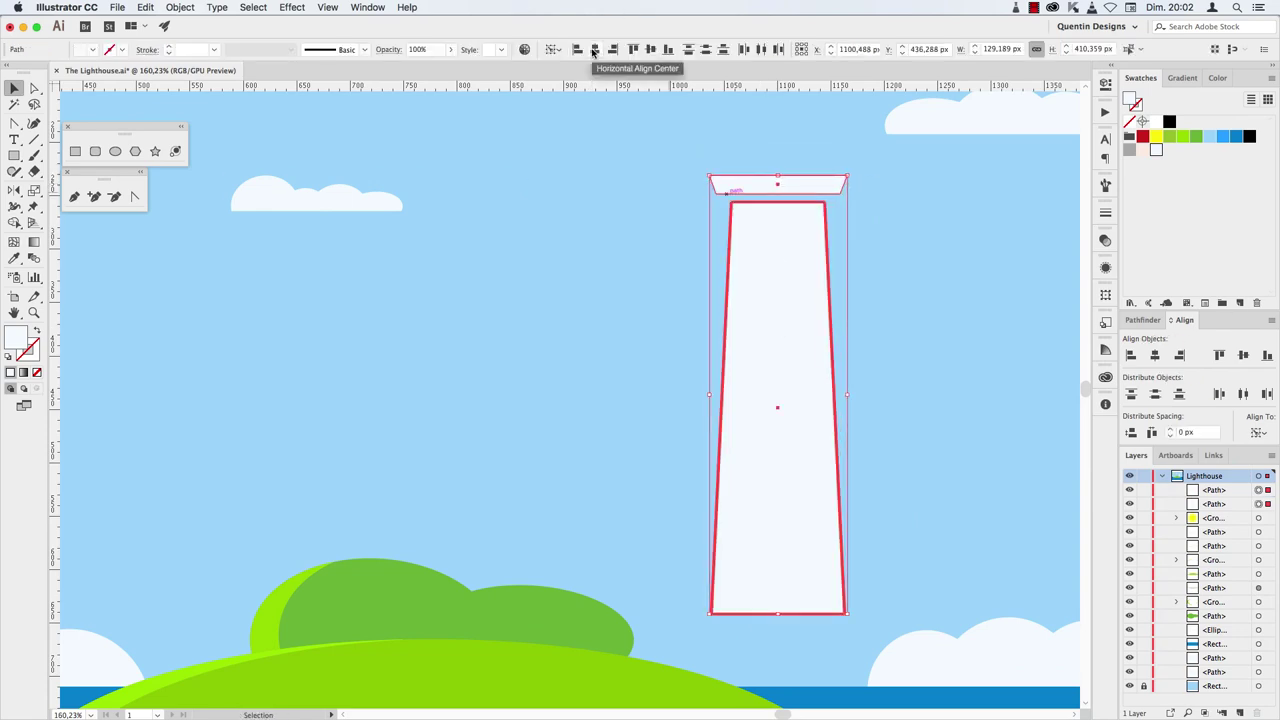
{"action": "left_click", "coordinate": [593, 49]}
Divide the tower top with a slanted line and fill the top wedge grey.
{"action": "double_click", "coordinate": [797, 288]}
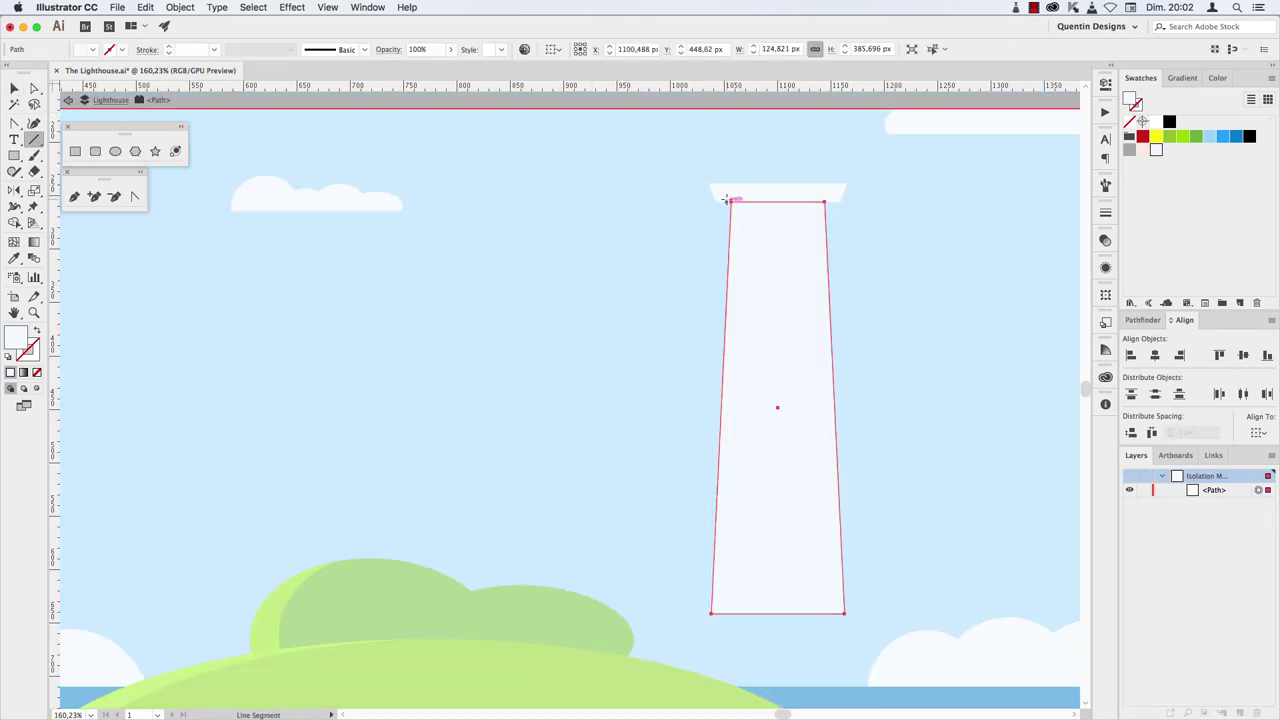
{"action": "left_click_drag", "start_coordinate": [727, 199], "coordinate": [838, 214]}
{"action": "key", "text": "v"}
{"action": "key", "text": "ctrl+a"}
{"action": "left_click", "coordinate": [1143, 320]}
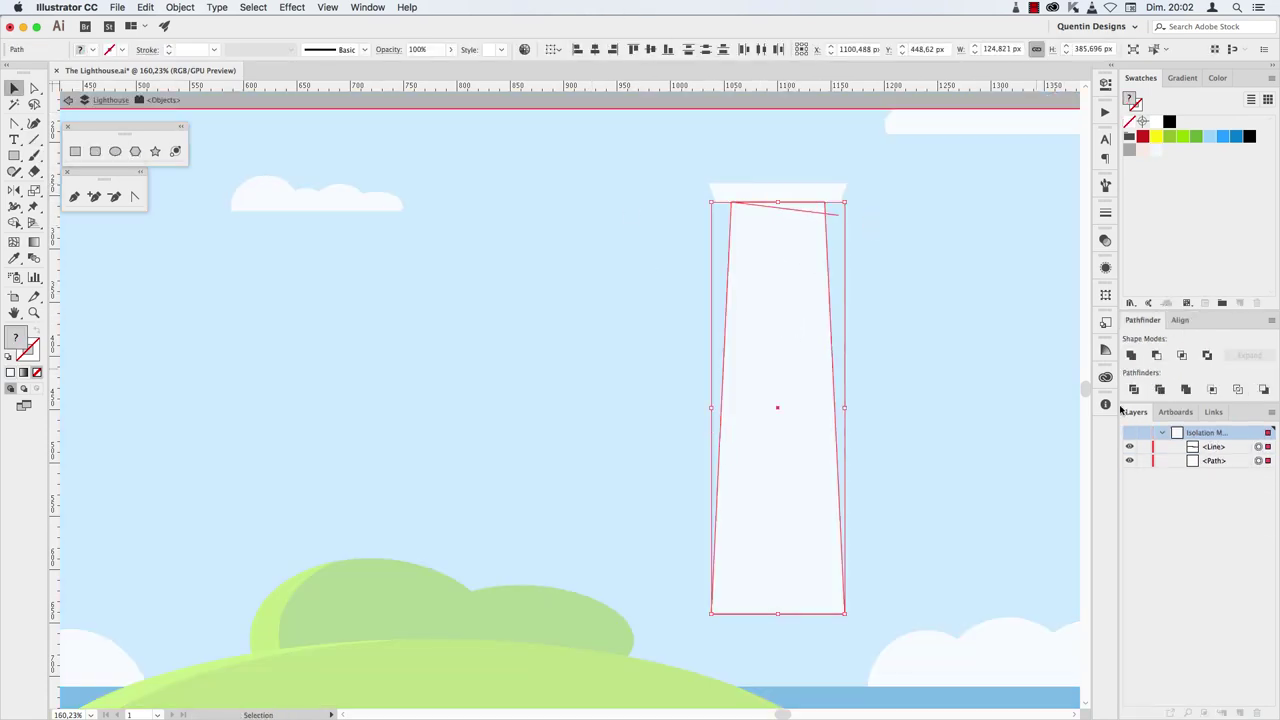
{"action": "left_click", "coordinate": [1134, 389]}
{"action": "right_click", "coordinate": [800, 357]}
{"action": "left_click", "coordinate": [871, 471]}
{"action": "left_click", "coordinate": [814, 206]}
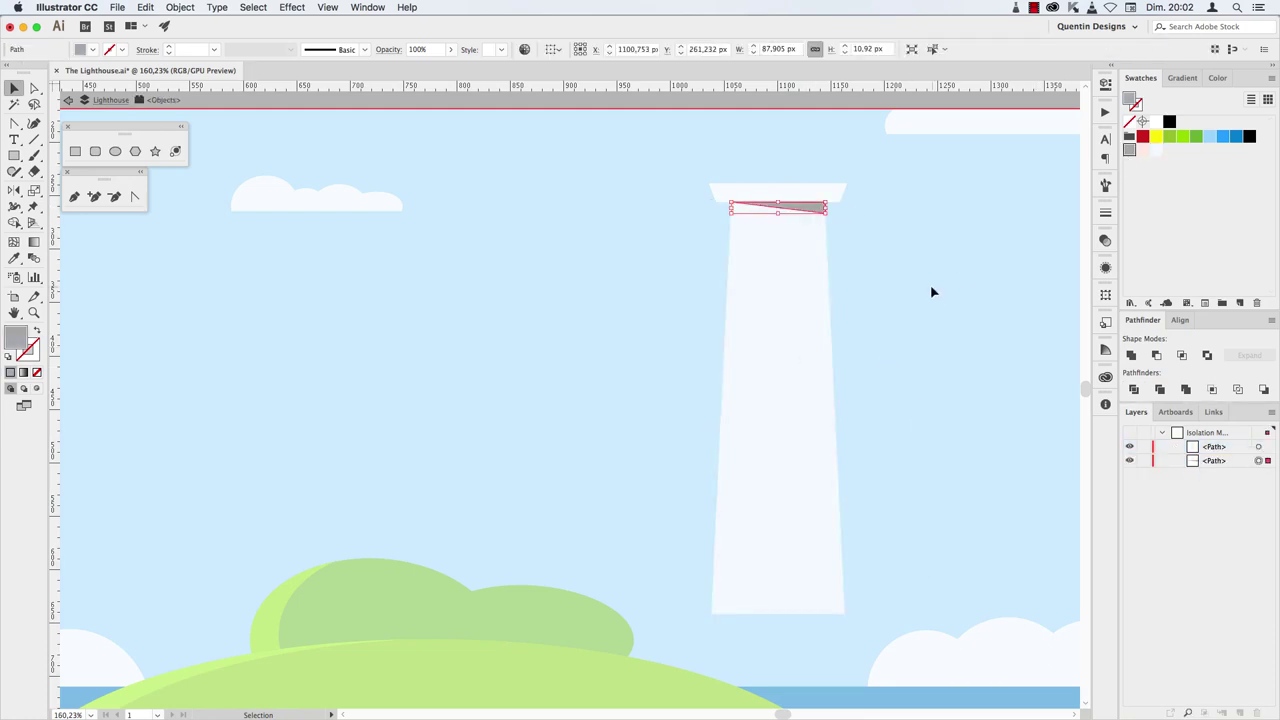
Leave isolation mode, group the tower pieces and nudge the tower down.
{"action": "right_click", "coordinate": [802, 218]}
{"action": "left_click", "coordinate": [815, 289]}
{"action": "right_click", "coordinate": [766, 306]}
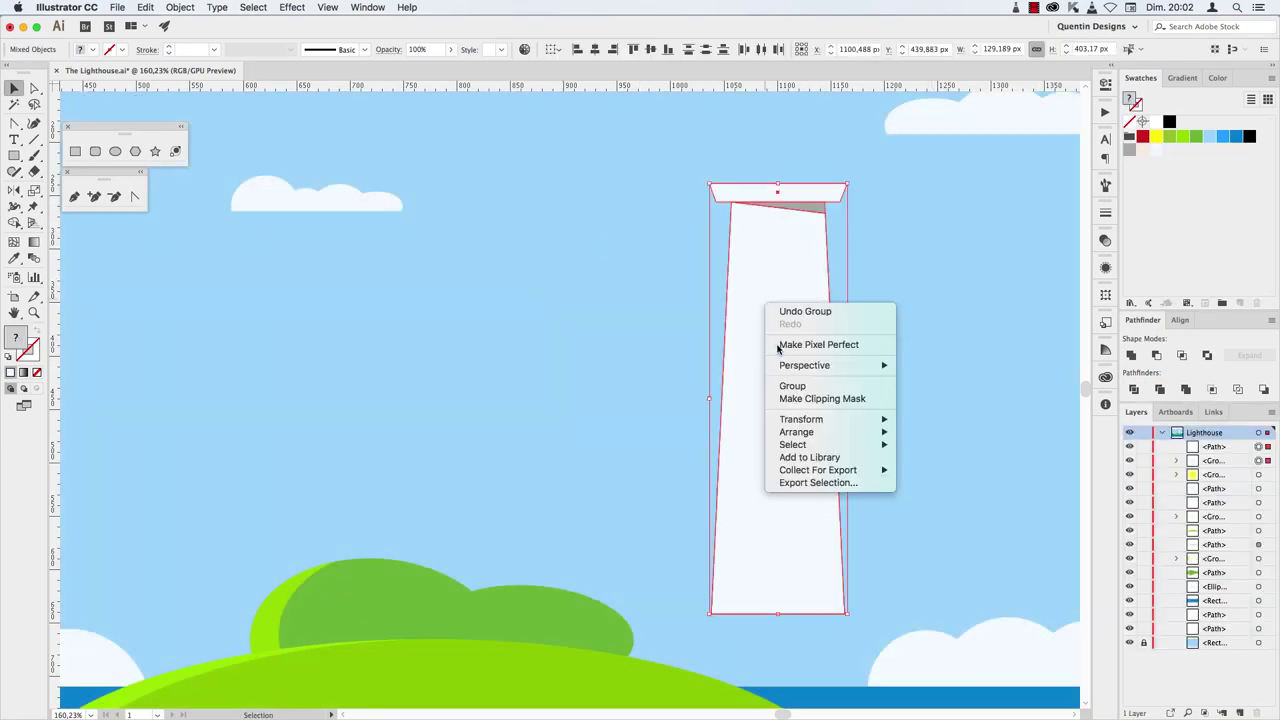
{"action": "left_click", "coordinate": [790, 382]}
{"action": "mouse_move", "coordinate": [760, 302]}
{"action": "left_mouse_down"}
{"action": "mouse_move", "coordinate": [771, 343]}
{"action": "mouse_move", "coordinate": [798, 354]}
{"action": "left_mouse_up"}
Inside the tower group, draw a grey window with rounded arched top and duplicate it.
{"action": "double_click", "coordinate": [771, 343]}
{"action": "left_click", "coordinate": [76, 151]}
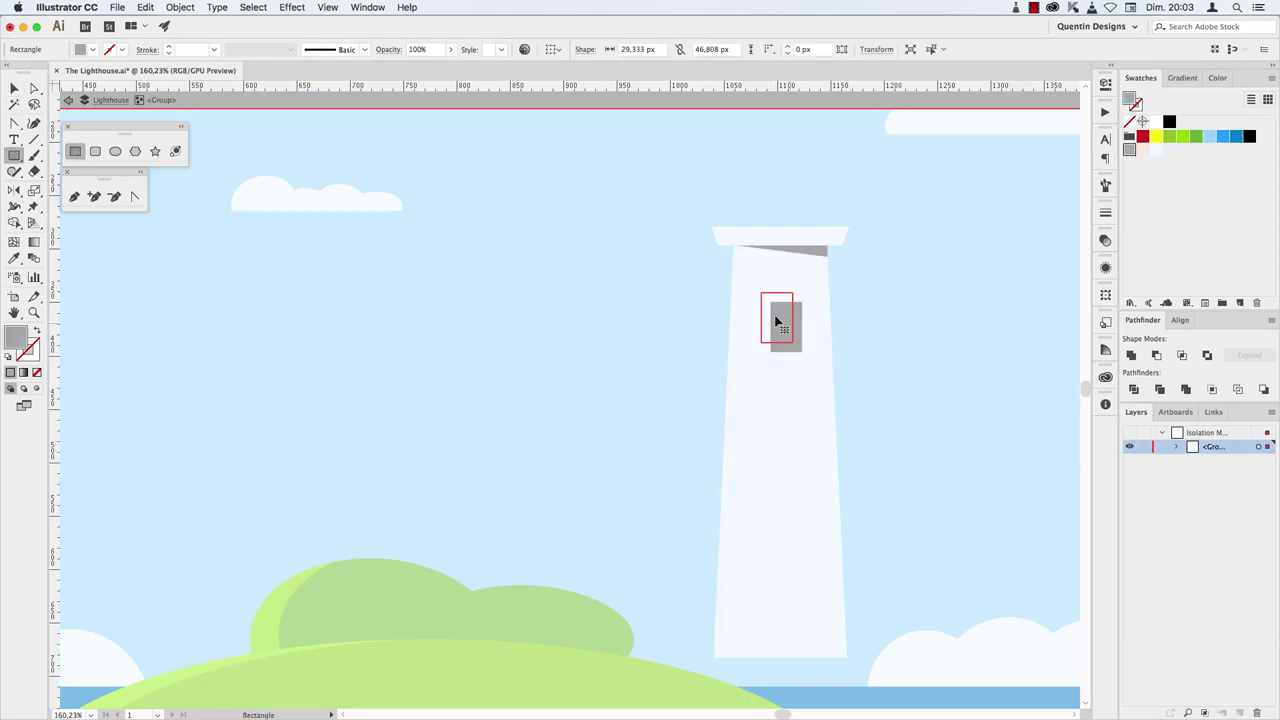
{"action": "left_click", "coordinate": [33, 88]}
{"action": "mouse_move", "coordinate": [800, 285]}
{"action": "left_mouse_down"}
{"action": "mouse_move", "coordinate": [755, 305]}
{"action": "mouse_move", "coordinate": [781, 336]}
{"action": "mouse_move", "coordinate": [781, 489]}
{"action": "left_mouse_up"}
{"action": "key", "text": "v"}
{"action": "left_click", "coordinate": [549, 321]}
Distribute the three windows vertically with 25 px spacing around a key object.
{"action": "left_click", "coordinate": [777, 320], "text": "shift"}
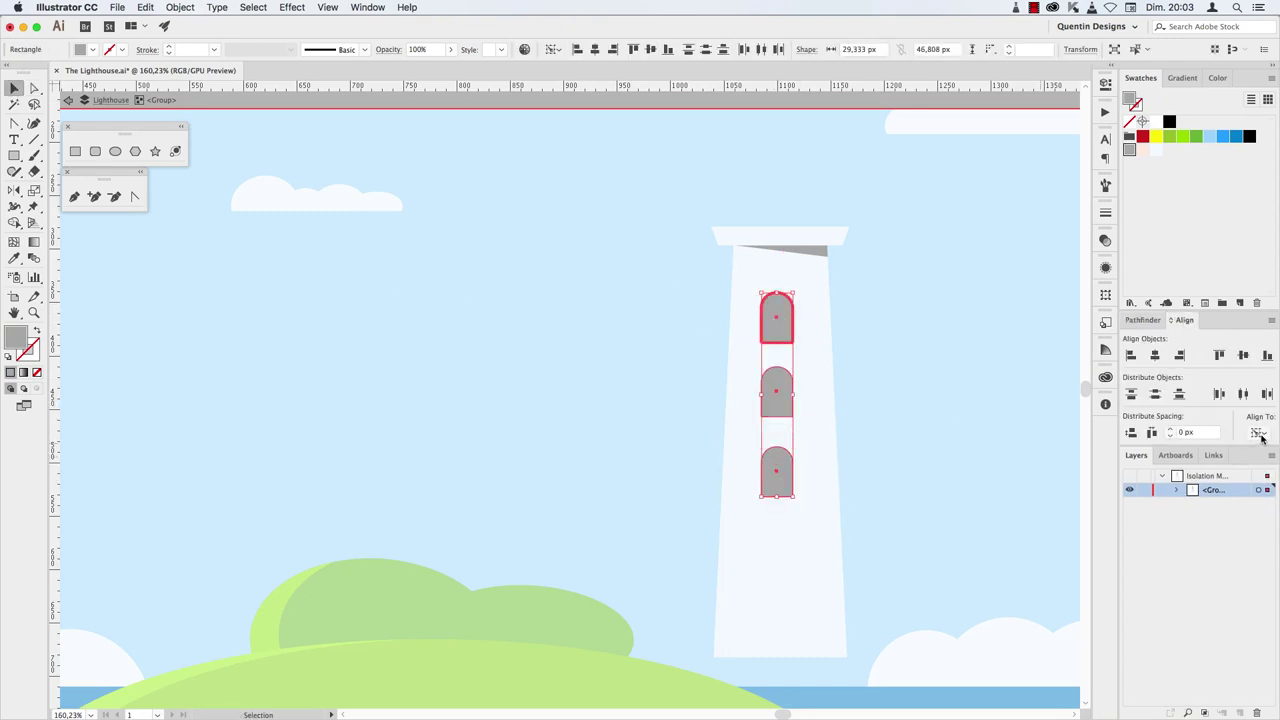
{"action": "left_click", "coordinate": [1259, 434]}
{"action": "left_click", "coordinate": [1151, 432]}
{"action": "type", "text": "15"}
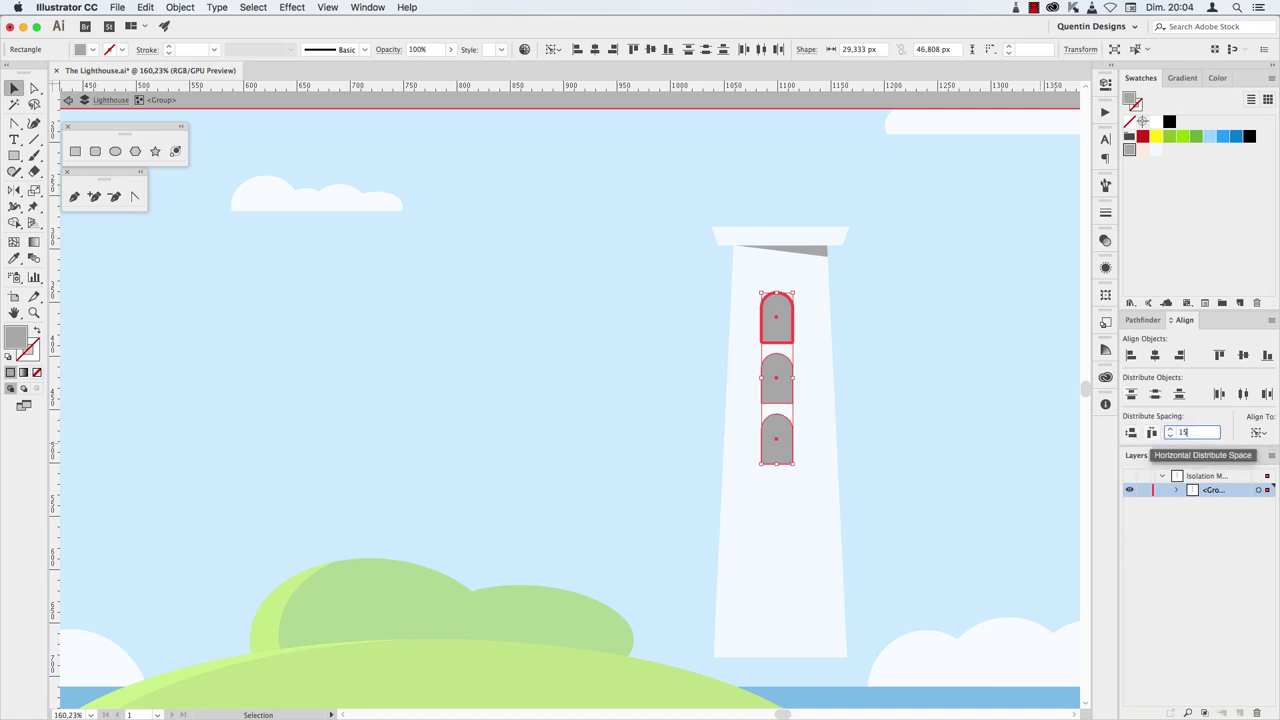
{"action": "key", "text": "Return"}
{"action": "left_click", "coordinate": [897, 417]}
{"action": "left_click", "coordinate": [783, 330]}
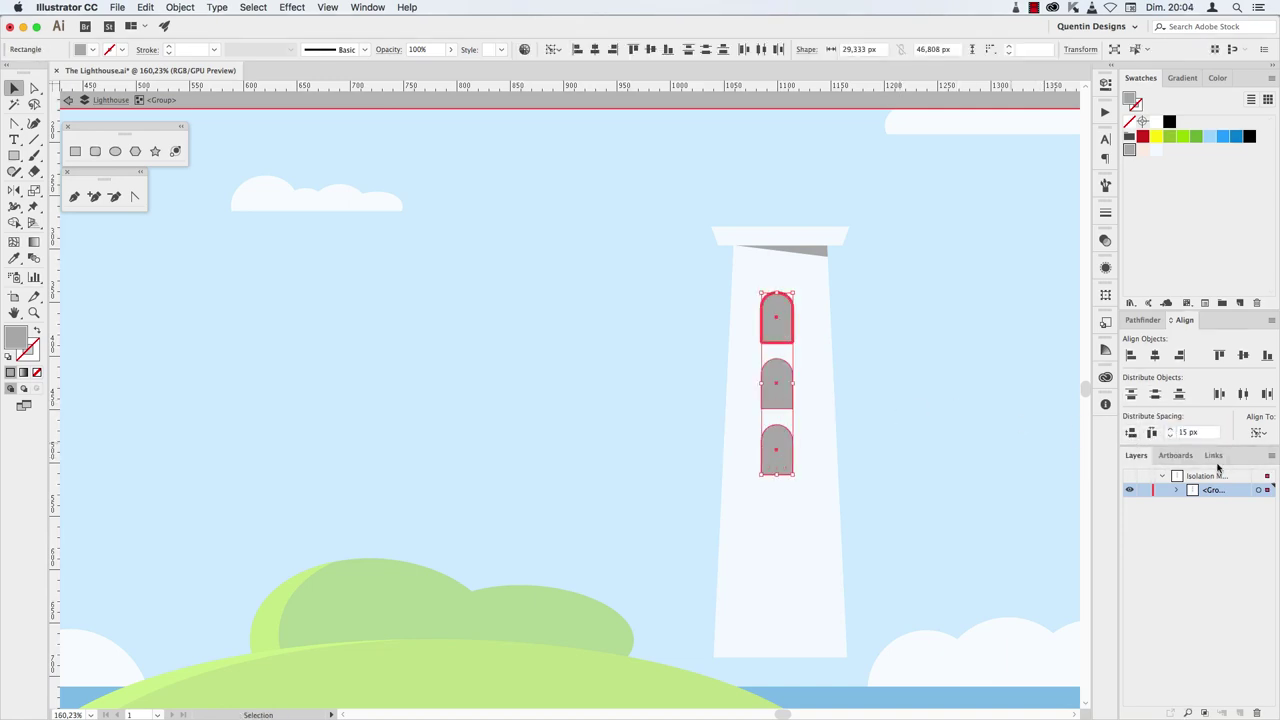
{"action": "left_click", "coordinate": [1151, 432]}
{"action": "right_click", "coordinate": [786, 400]}
{"action": "left_click", "coordinate": [890, 330]}
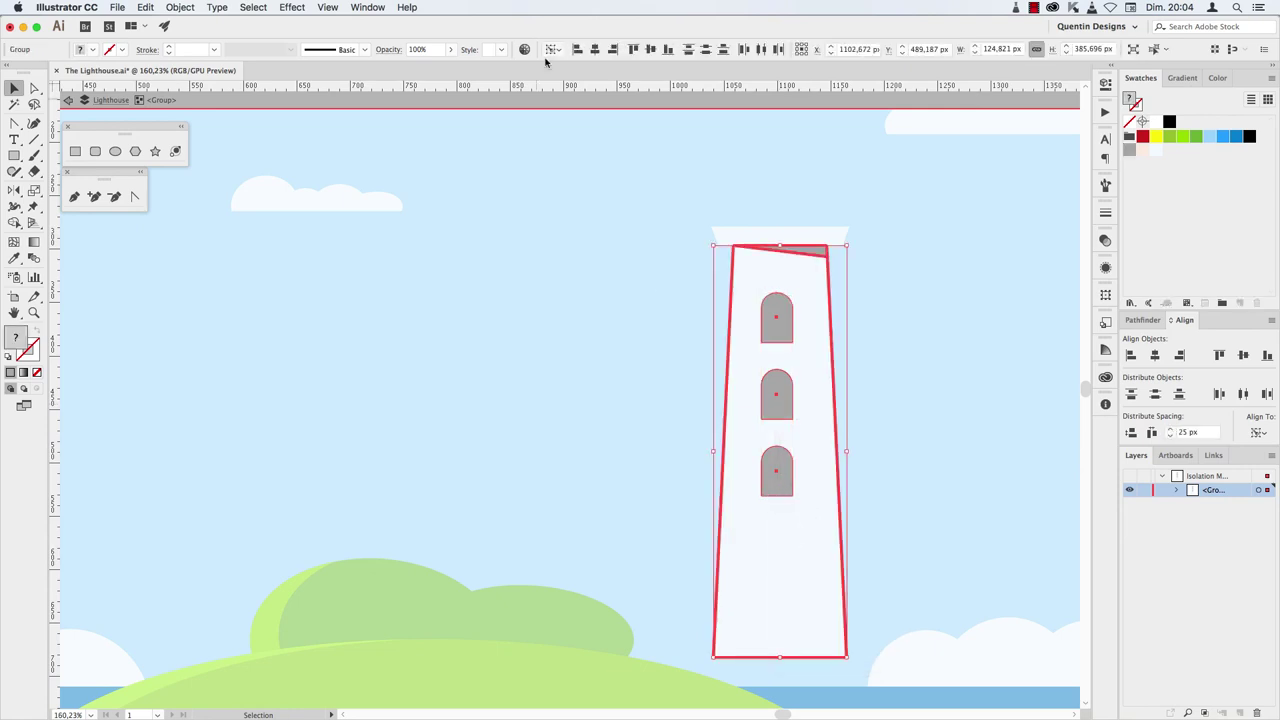
Exit isolation mode, select the lighthouse group and set the fill to red.
{"action": "double_click", "coordinate": [921, 254]}
{"action": "scroll", "coordinate": [921, 254], "scroll_direction": "up", "scroll_amount": 3}
{"action": "left_click", "coordinate": [737, 406]}
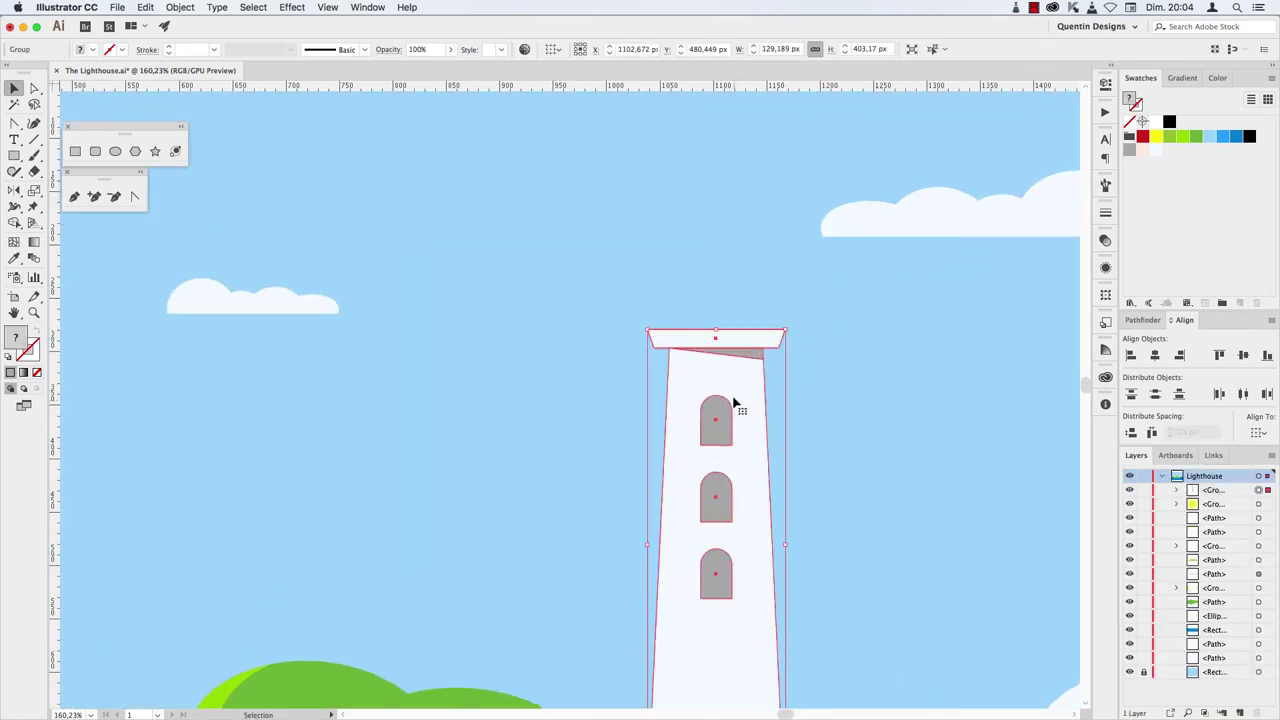
{"action": "left_click", "coordinate": [514, 258]}
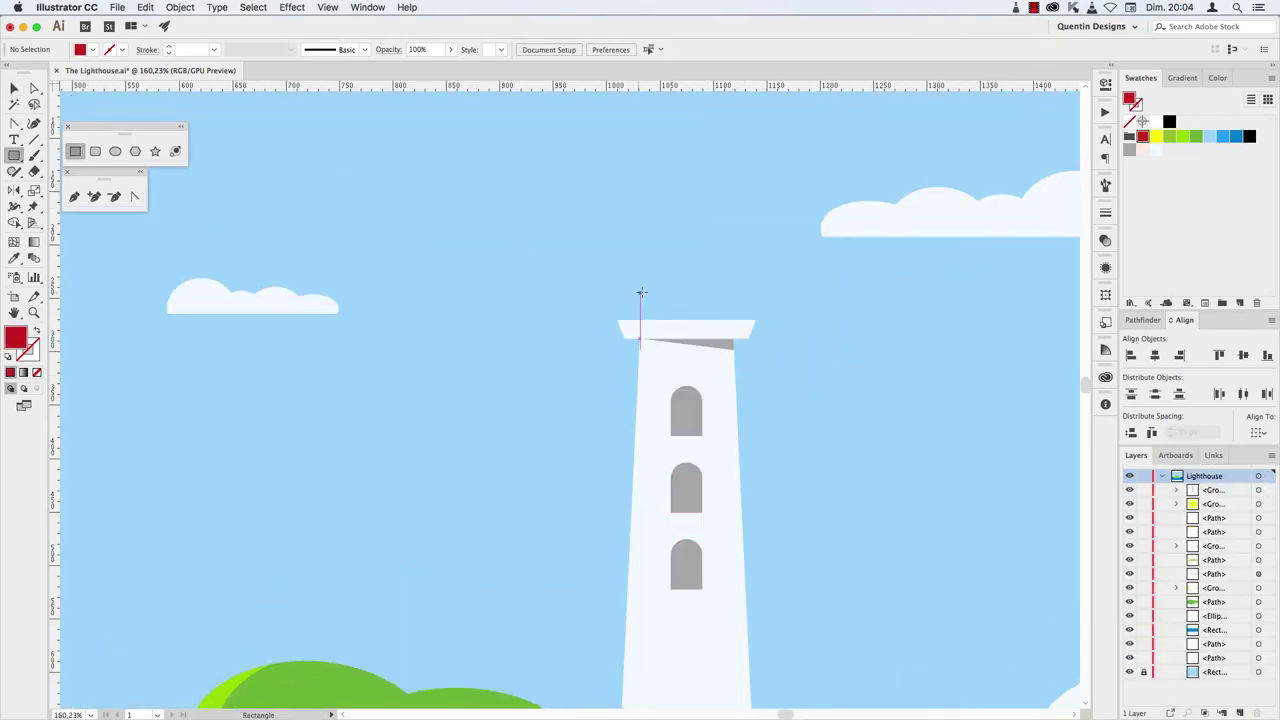
Draw the red lantern block and bar on the cap, centre them, and copy the bar upward.
{"action": "left_click_drag", "start_coordinate": [726, 320], "coordinate": [728, 320]}
{"action": "left_click_drag", "start_coordinate": [685, 278], "coordinate": [746, 275]}
{"action": "key", "text": "v"}
{"action": "left_click", "coordinate": [685, 300], "text": "shift"}
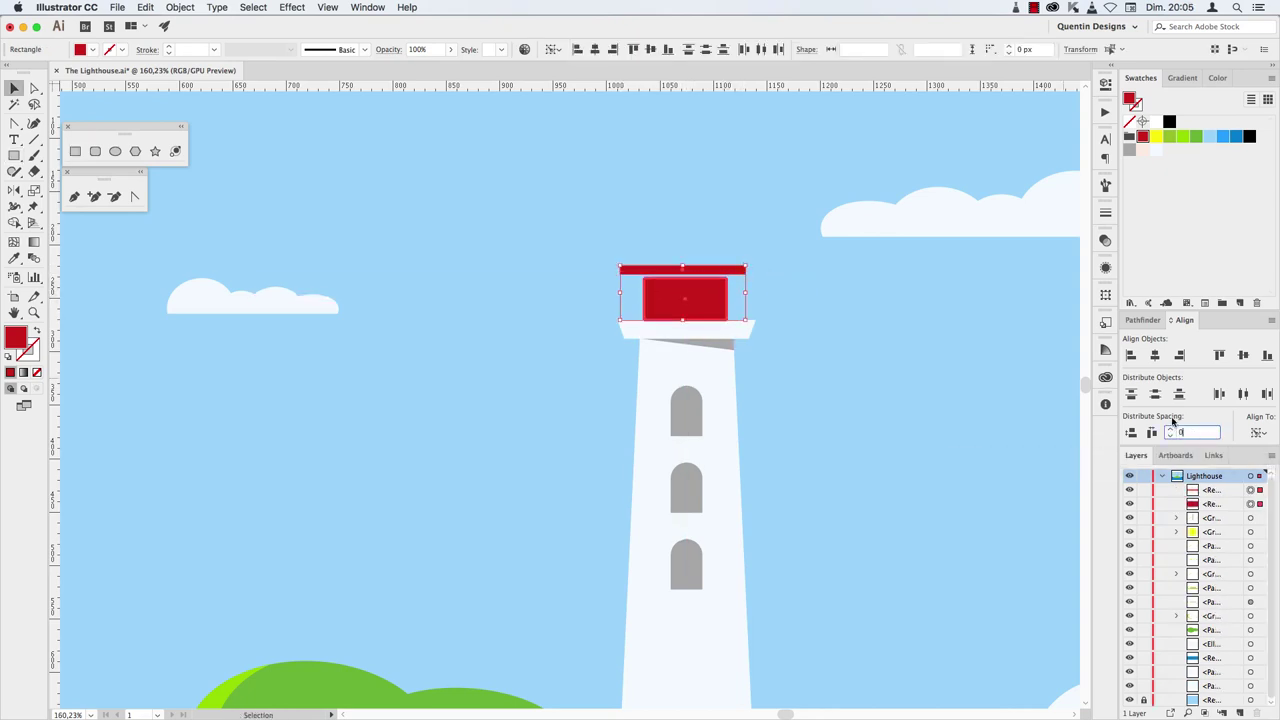
{"action": "left_click", "coordinate": [794, 309]}
{"action": "left_click", "coordinate": [691, 275]}
{"action": "mouse_move", "coordinate": [691, 275]}
{"action": "left_mouse_down", "text": "alt"}
{"action": "mouse_move", "coordinate": [691, 253]}
{"action": "mouse_move", "coordinate": [629, 278]}
{"action": "mouse_move", "coordinate": [747, 277]}
{"action": "left_mouse_up", "text": "alt"}
Blend two end posts into a row of railing slats and group the red lantern parts.
{"action": "left_click", "coordinate": [380, 200]}
{"action": "left_click", "coordinate": [629, 265], "text": "shift"}
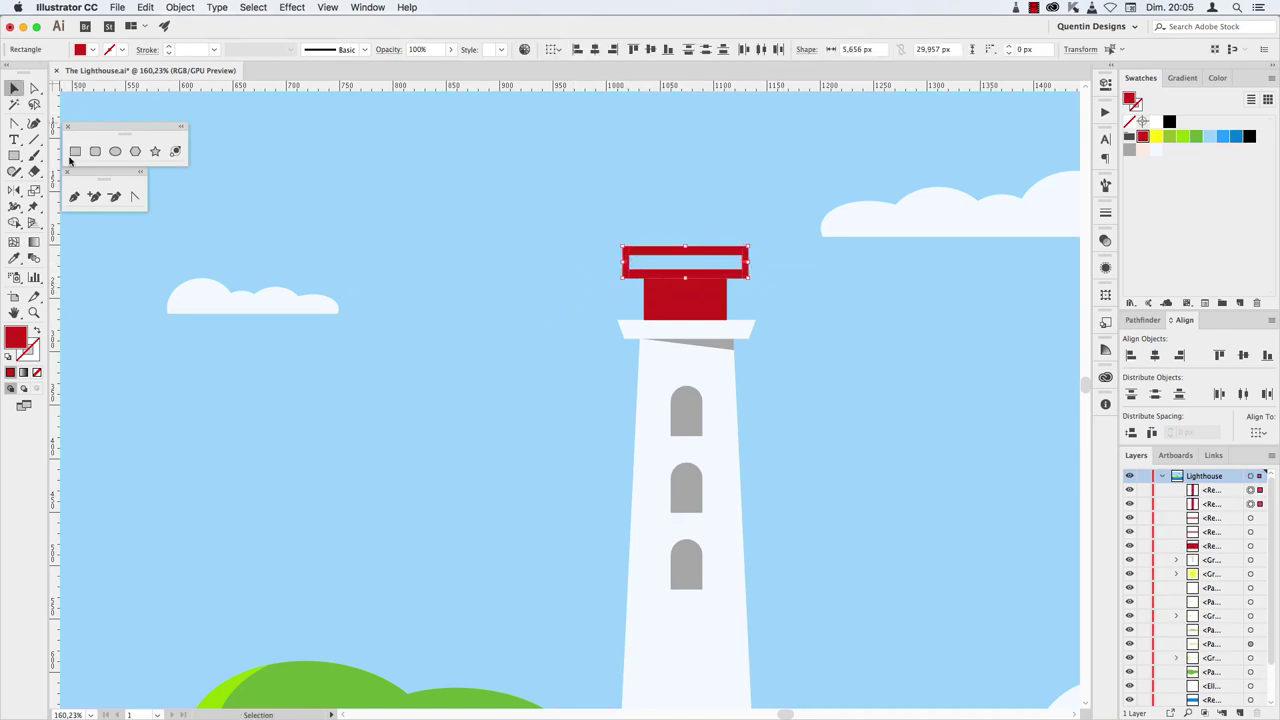
{"action": "double_click", "coordinate": [34, 258]}
{"action": "key", "text": "Return"}
{"action": "key", "text": "alt+super+b"}
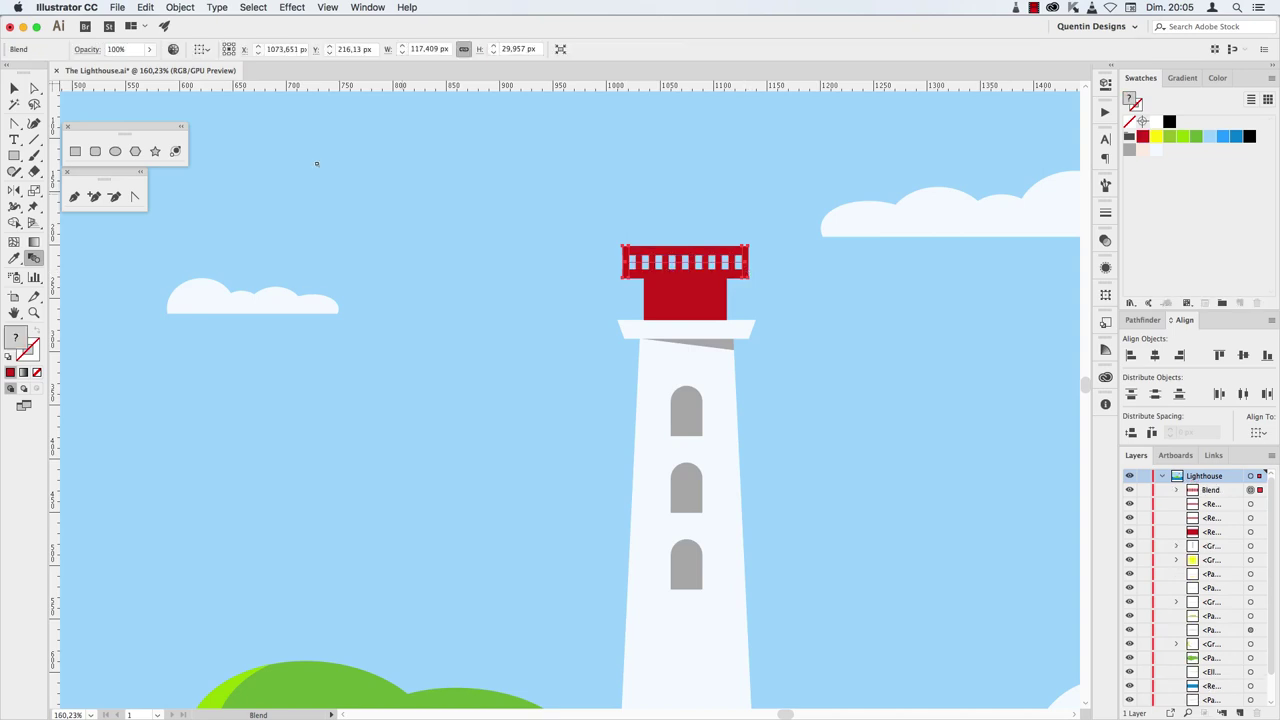
{"action": "right_click", "coordinate": [711, 289]}
{"action": "left_click", "coordinate": [738, 378]}
{"action": "left_click", "coordinate": [828, 315]}
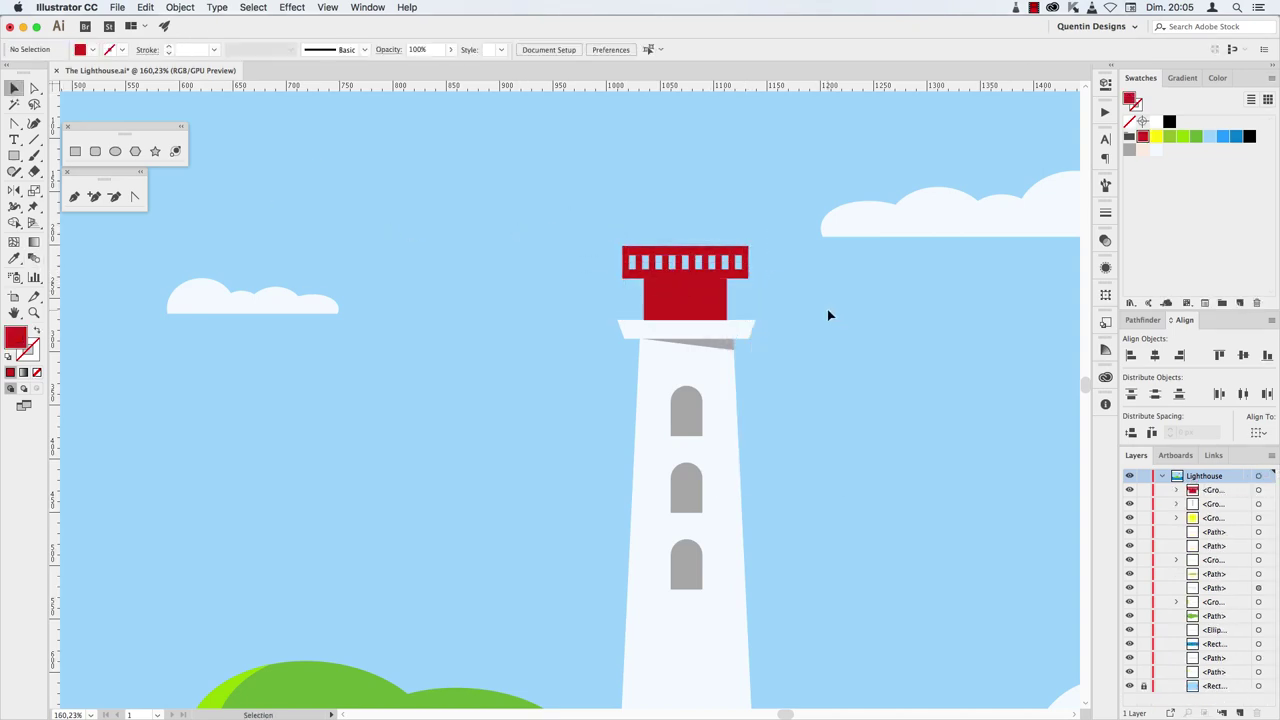
Draw a blue glass rectangle above the railing and send it backward behind it.
{"action": "left_click_drag", "start_coordinate": [727, 276], "coordinate": [722, 276]}
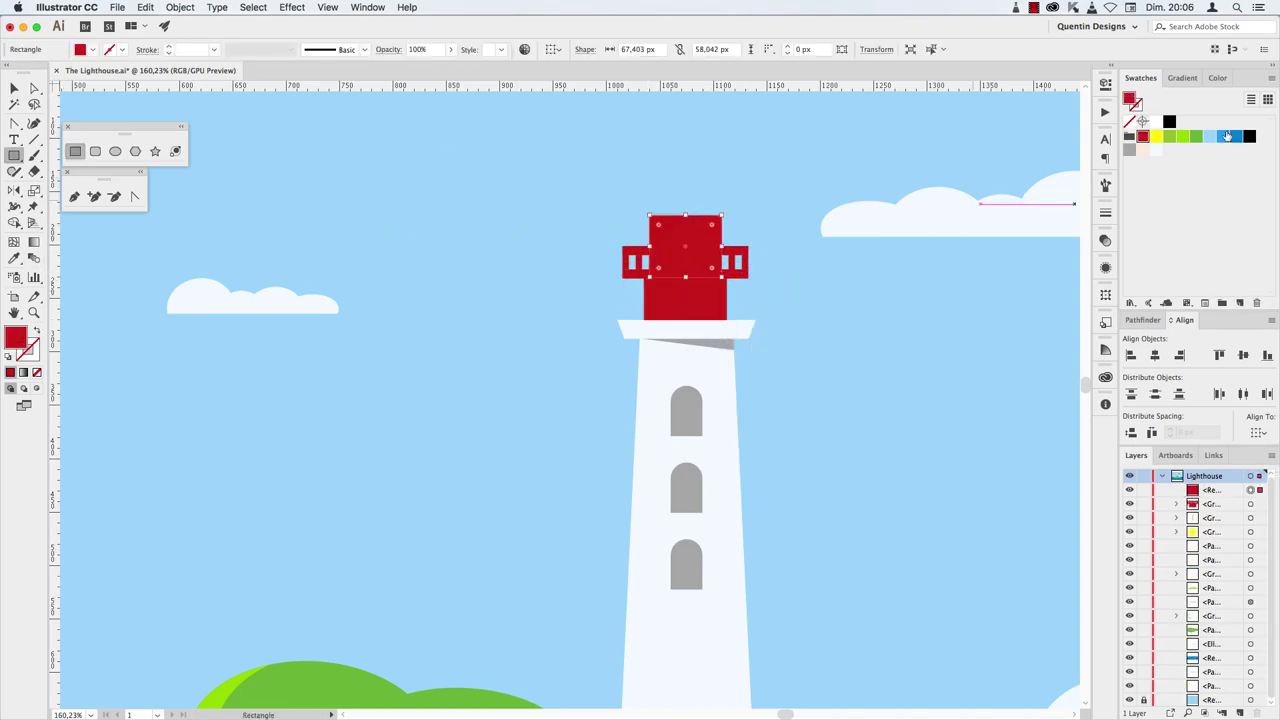
{"action": "left_click", "coordinate": [1222, 136]}
{"action": "right_click", "coordinate": [690, 265]}
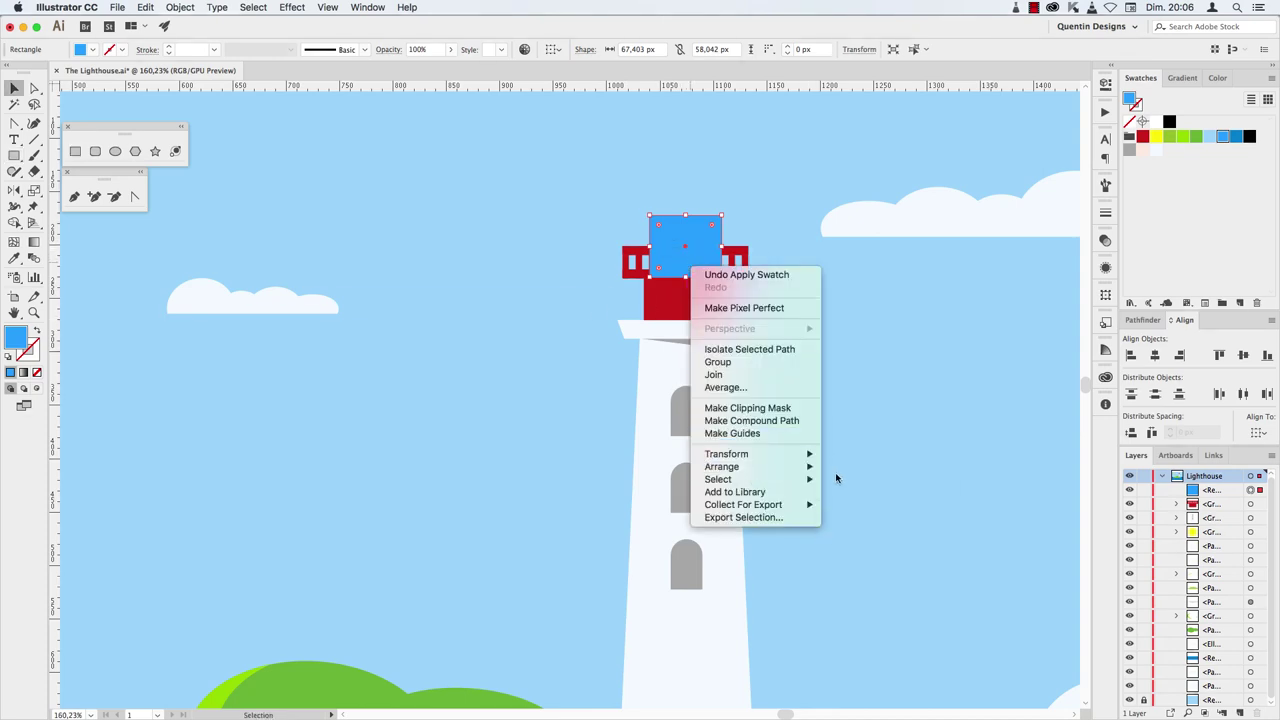
{"action": "left_click", "coordinate": [841, 444]}
{"action": "left_click", "coordinate": [688, 314], "text": "shift"}
{"action": "left_click", "coordinate": [913, 291]}
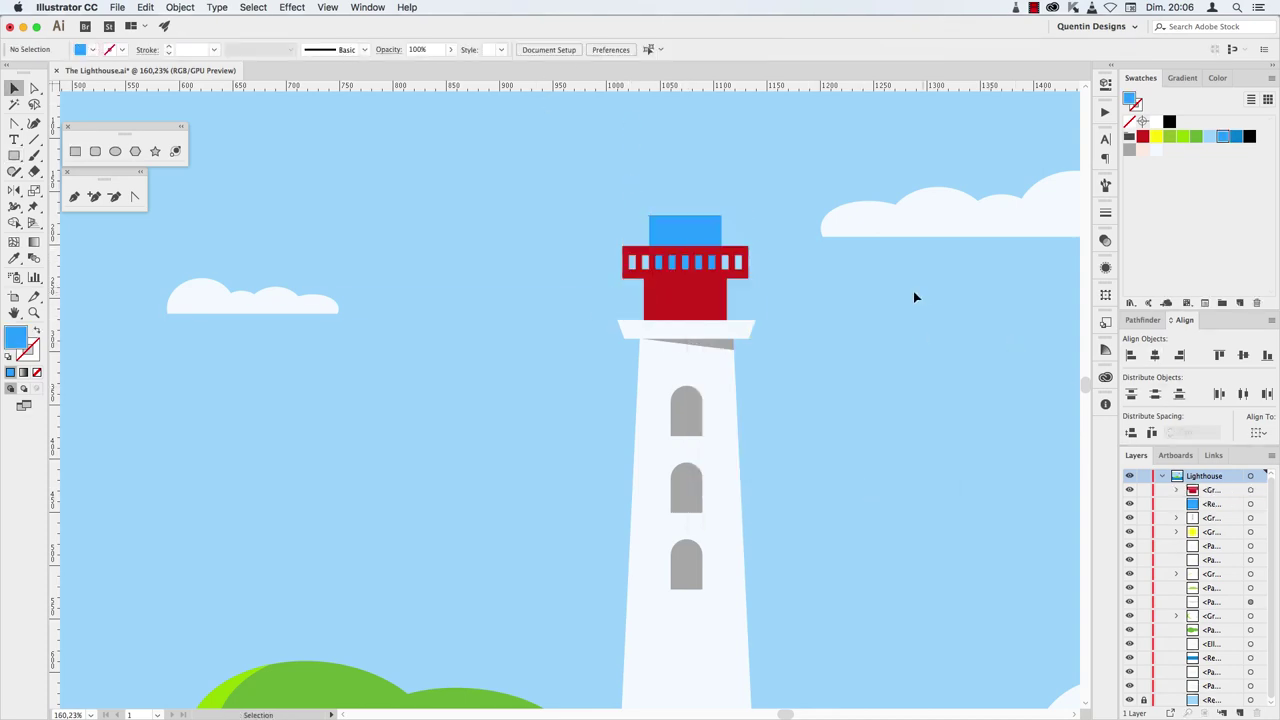
Copy the blue rectangle upward for the dome and draw a thin rounded-rectangle antenna.
{"action": "scroll", "coordinate": [913, 291], "scroll_direction": "up", "scroll_amount": 3}
{"action": "left_click", "coordinate": [697, 306]}
{"action": "left_click_drag", "start_coordinate": [695, 259], "coordinate": [686, 262]}
{"action": "left_click", "coordinate": [95, 151]}
{"action": "mouse_move", "coordinate": [681, 203]}
{"action": "left_mouse_down"}
{"action": "mouse_move", "coordinate": [687, 243]}
{"action": "mouse_move", "coordinate": [686, 225]}
{"action": "left_mouse_up"}
{"action": "key", "text": "v"}
{"action": "left_click", "coordinate": [849, 257]}
{"action": "scroll", "coordinate": [838, 316], "scroll_direction": "down", "scroll_amount": 1}
{"action": "key", "text": "a"}
{"action": "left_click", "coordinate": [697, 283]}
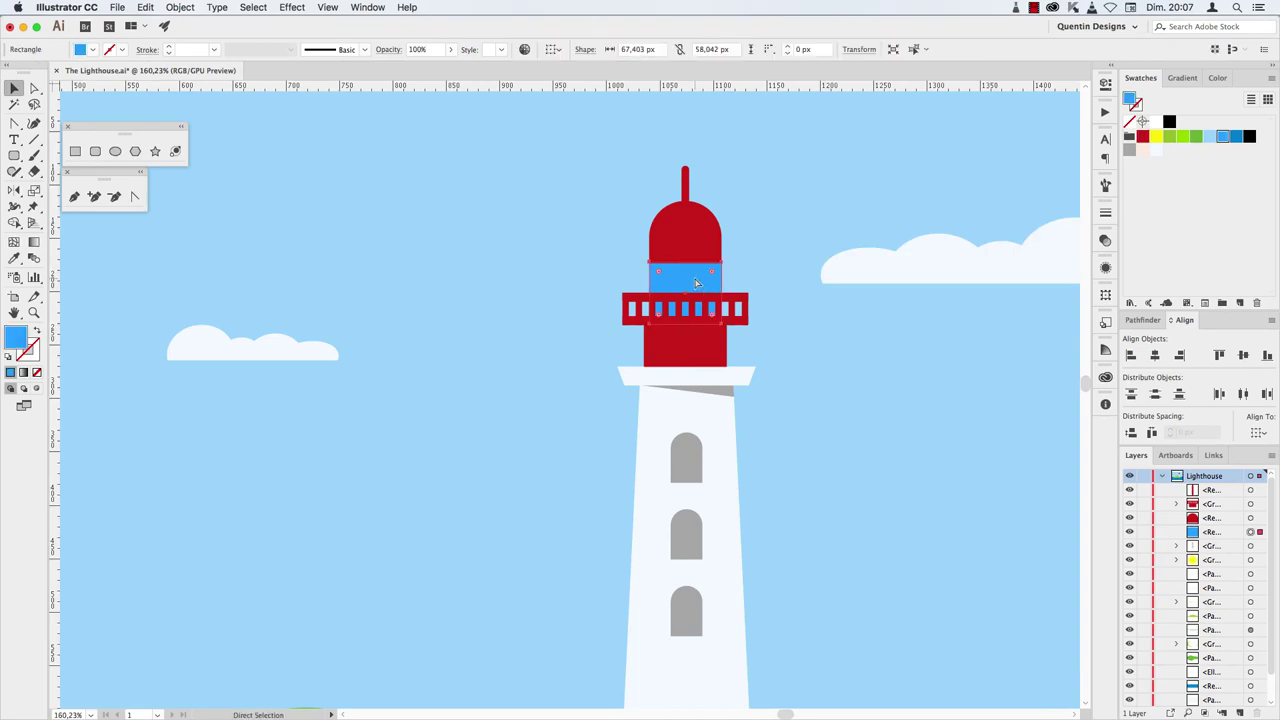
Narrow a glass copy into a thin strip and Unite the red dome pieces.
{"action": "left_click_drag", "start_coordinate": [721, 291], "coordinate": [658, 291]}
{"action": "left_click", "coordinate": [1217, 77]}
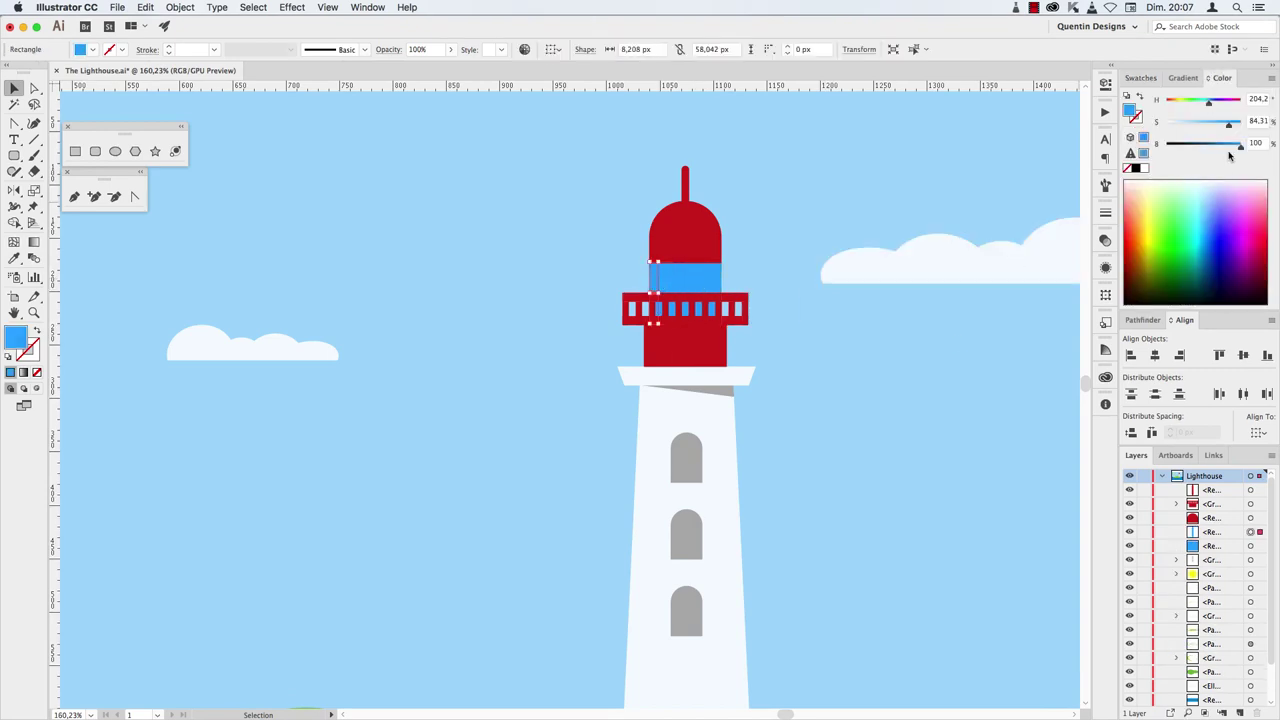
{"action": "left_click", "coordinate": [843, 248]}
{"action": "left_click", "coordinate": [743, 349]}
{"action": "left_click", "coordinate": [686, 243]}
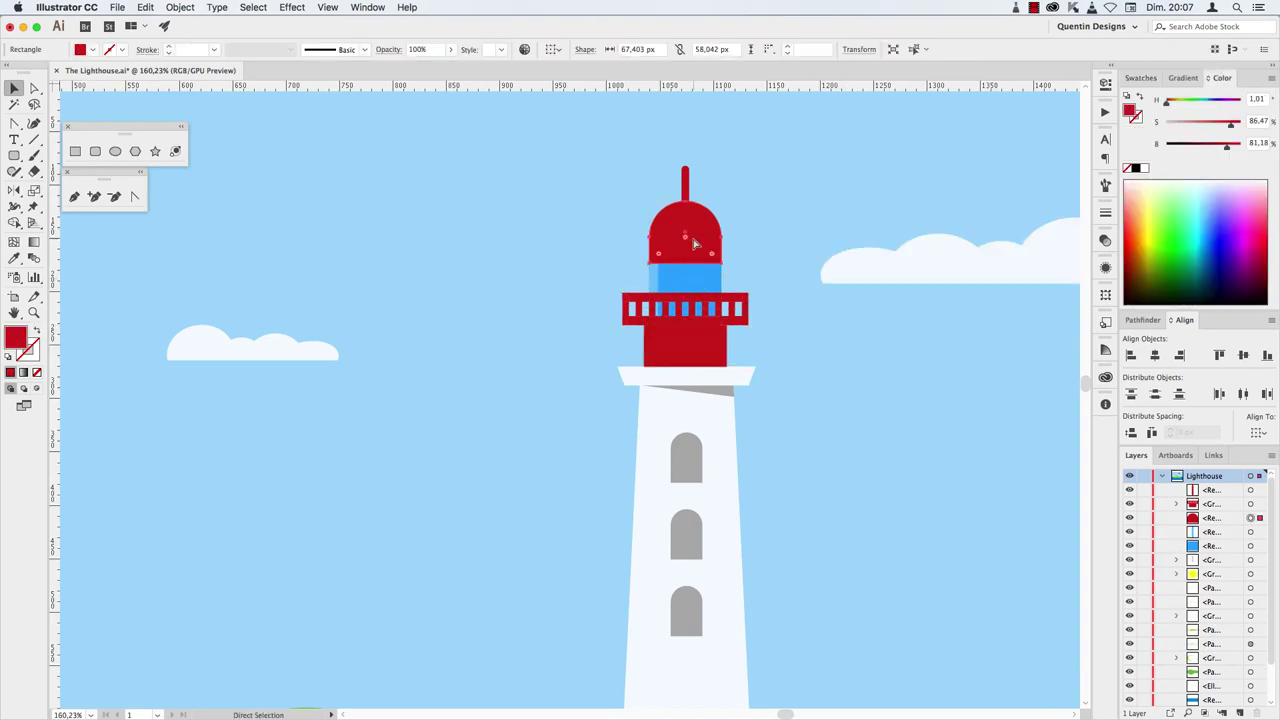
{"action": "left_click", "coordinate": [695, 243], "text": "shift"}
{"action": "left_click", "coordinate": [1143, 319]}
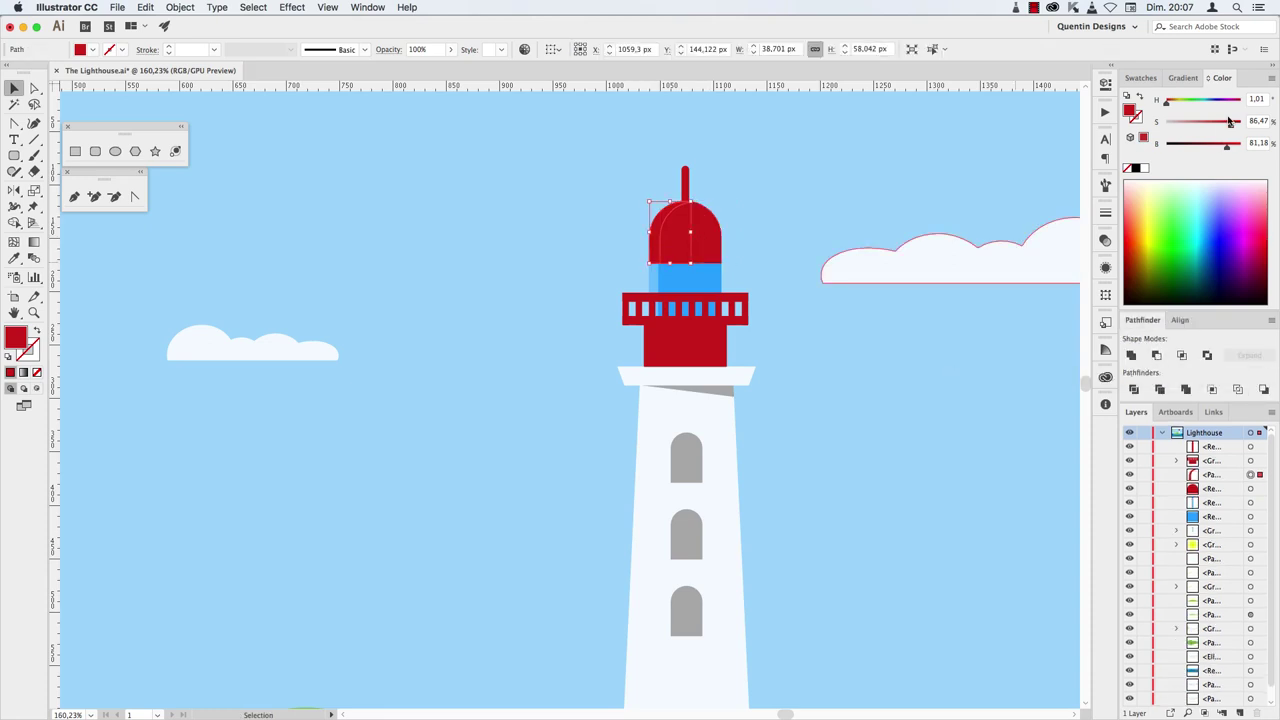
Set the Screen blend mode on the highlight strips in the Transparency panel.
{"action": "left_click", "coordinate": [1105, 240]}
{"action": "left_click", "coordinate": [965, 254]}
{"action": "scroll", "coordinate": [780, 346], "scroll_direction": "down", "scroll_amount": 2}
{"action": "scroll", "coordinate": [780, 346], "scroll_direction": "right", "scroll_amount": 2}
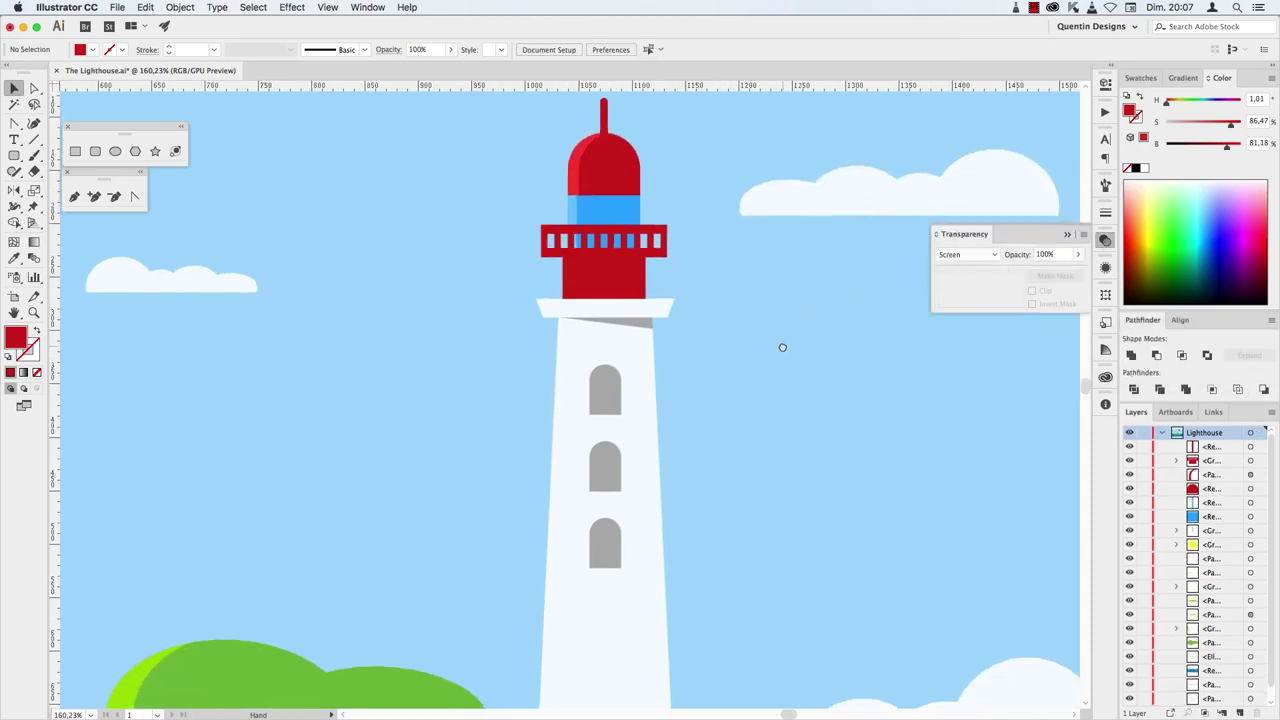
{"action": "double_click", "coordinate": [603, 278]}
{"action": "left_click", "coordinate": [965, 254]}
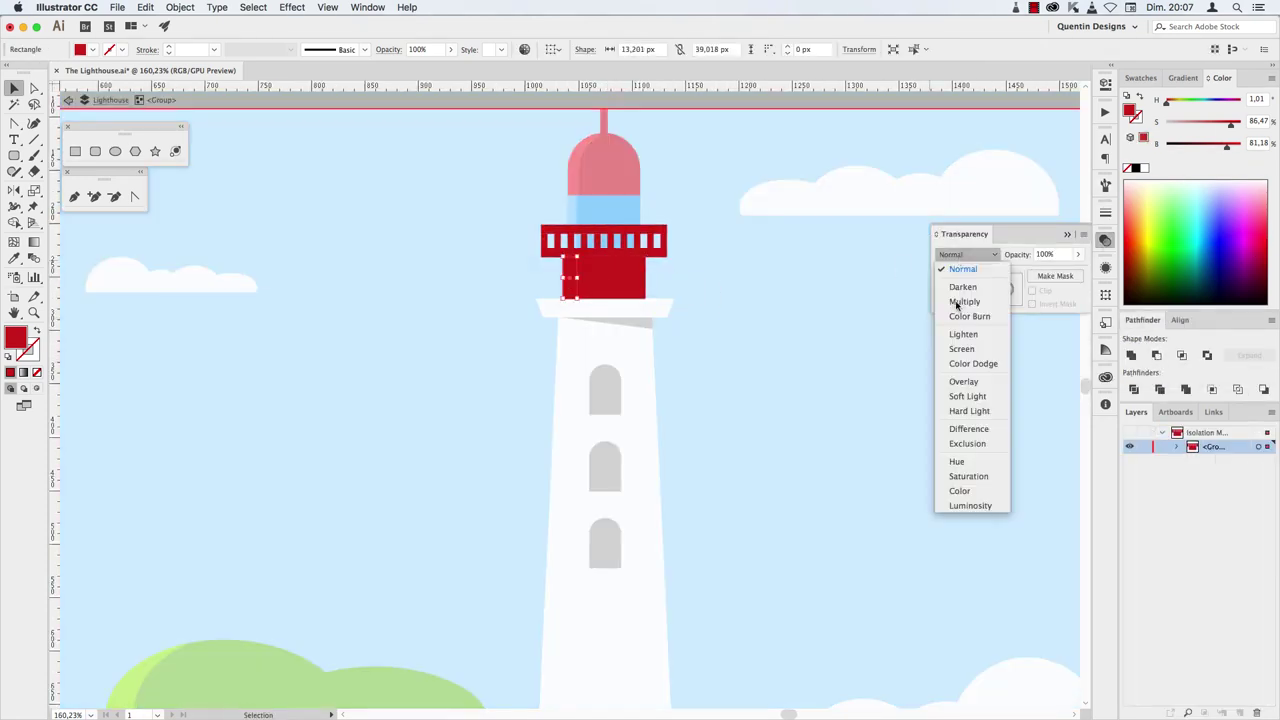
{"action": "left_click", "coordinate": [960, 346]}
{"action": "double_click", "coordinate": [857, 354]}
View the artboard at 100% and trial-scale the lighthouse top narrower.
{"action": "key", "text": "super+1"}
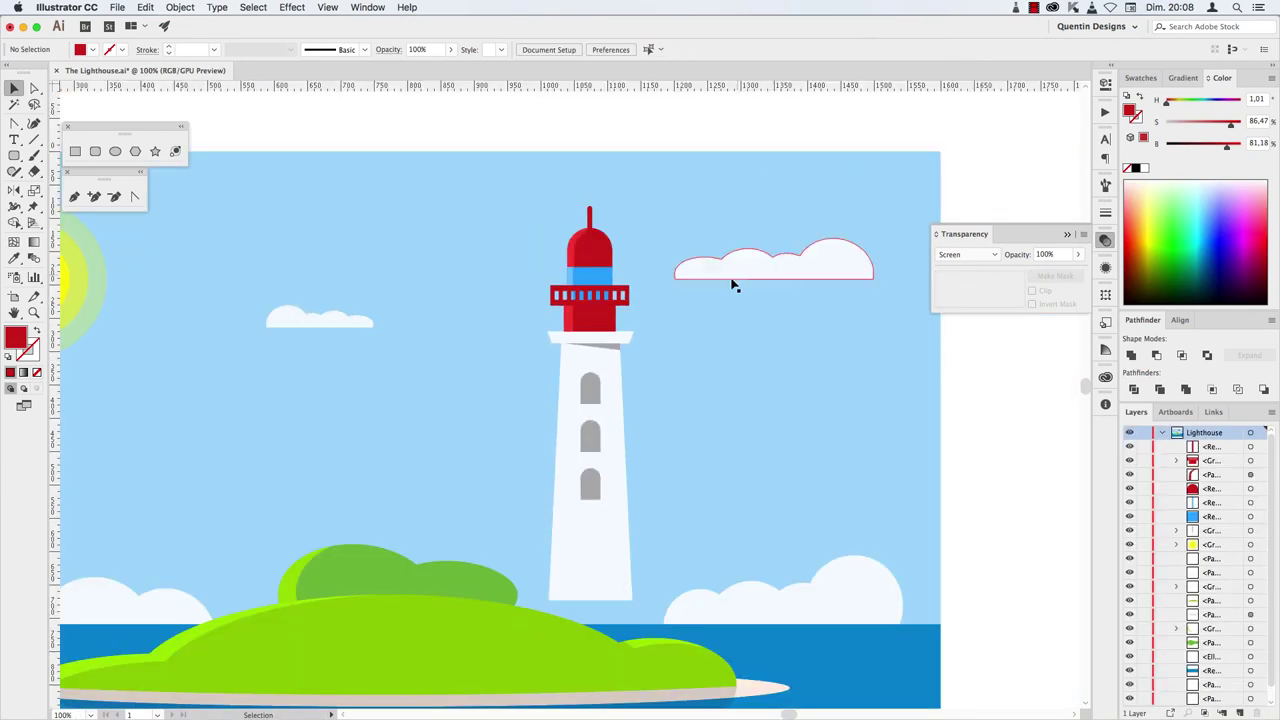
{"action": "left_click", "coordinate": [563, 330]}
{"action": "left_click_drag", "start_coordinate": [627, 203], "coordinate": [612, 232]}
{"action": "left_click", "coordinate": [603, 437], "text": "shift"}
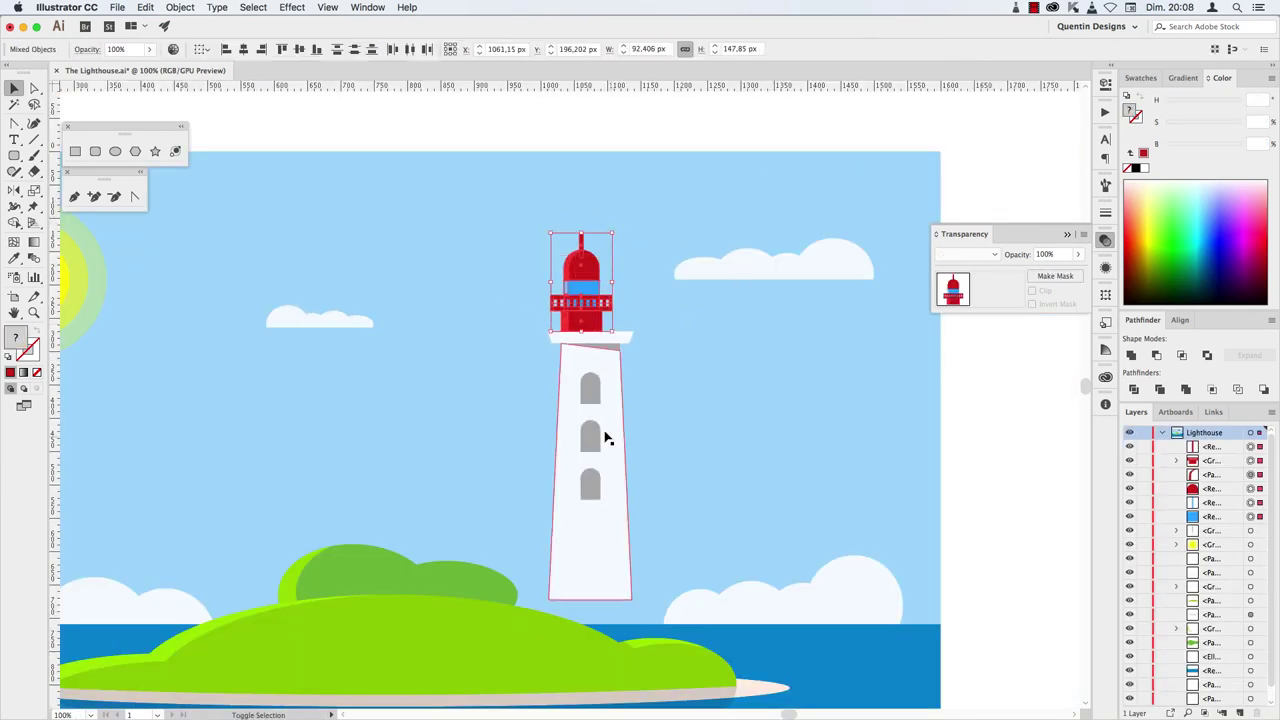
{"action": "left_click", "coordinate": [1107, 360]}
{"action": "left_click", "coordinate": [737, 381]}
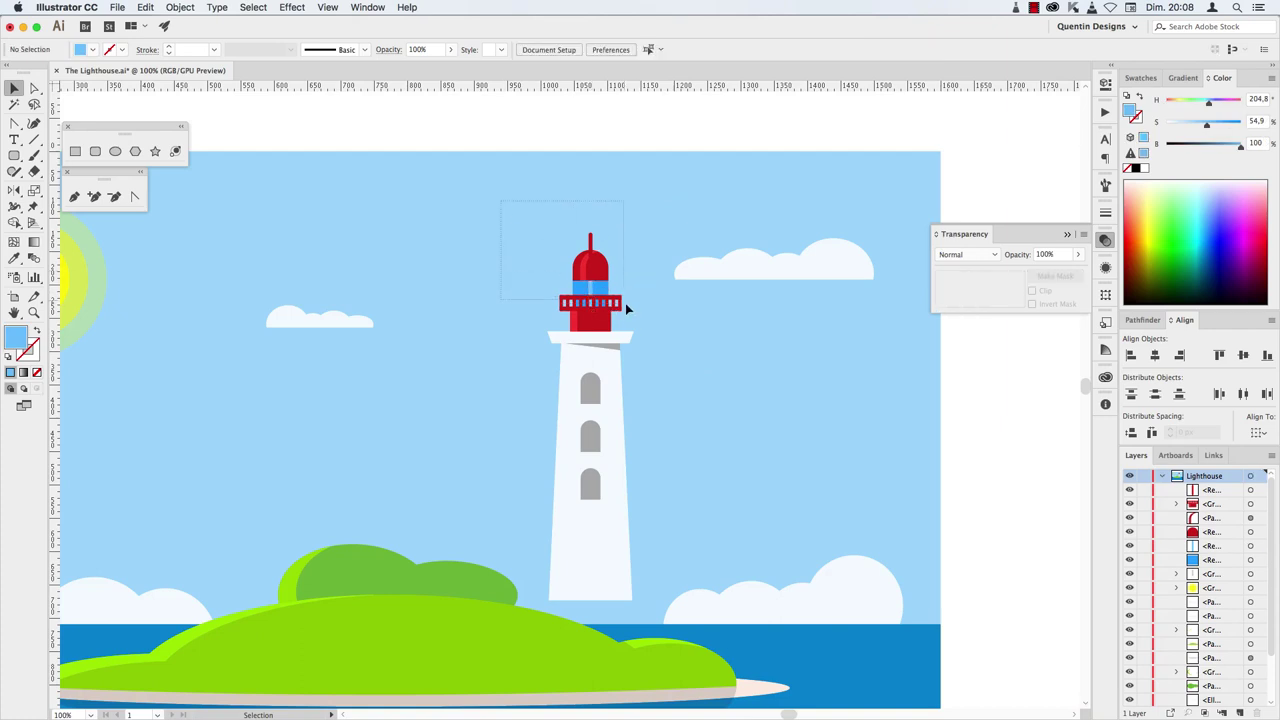
Undo the lighthouse top scaling, try a slightly smaller top, and undo again.
{"action": "left_click", "coordinate": [631, 321]}
{"action": "key", "text": "ctrl+z"}
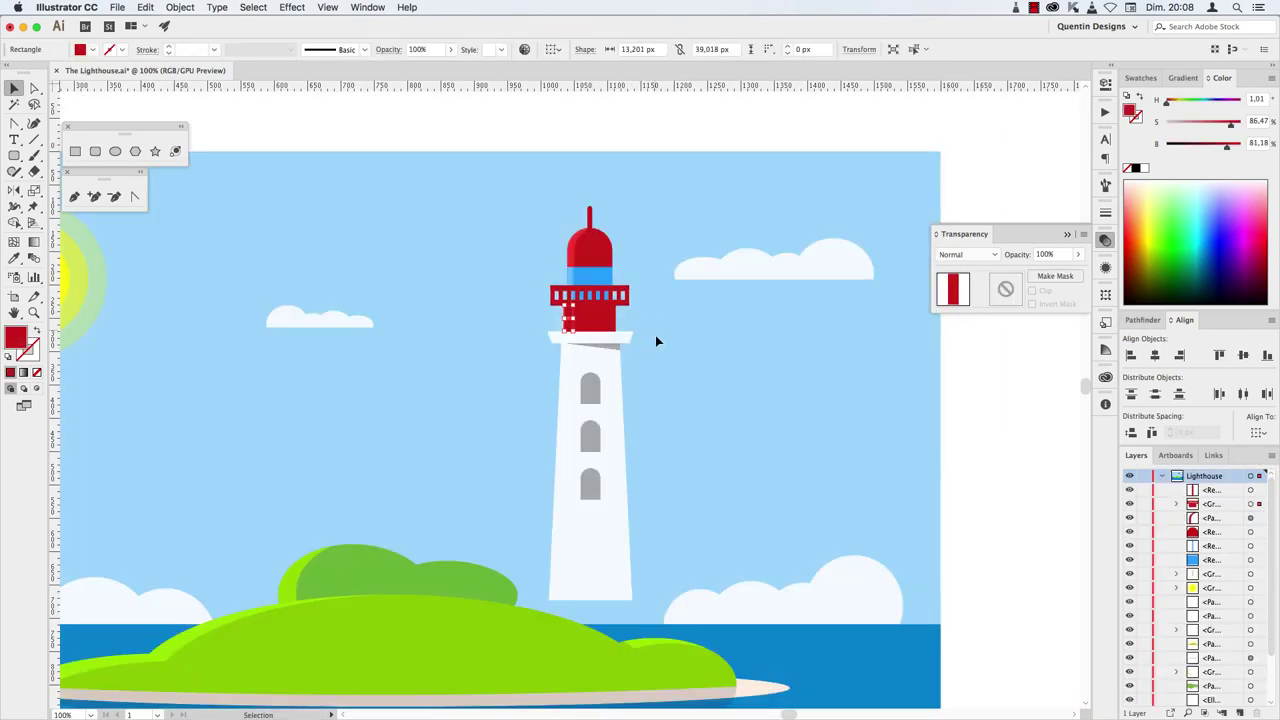
{"action": "left_click", "coordinate": [655, 335]}
{"action": "right_click", "coordinate": [594, 286]}
{"action": "left_click", "coordinate": [643, 306]}
{"action": "left_click_drag", "start_coordinate": [621, 206], "coordinate": [618, 220]}
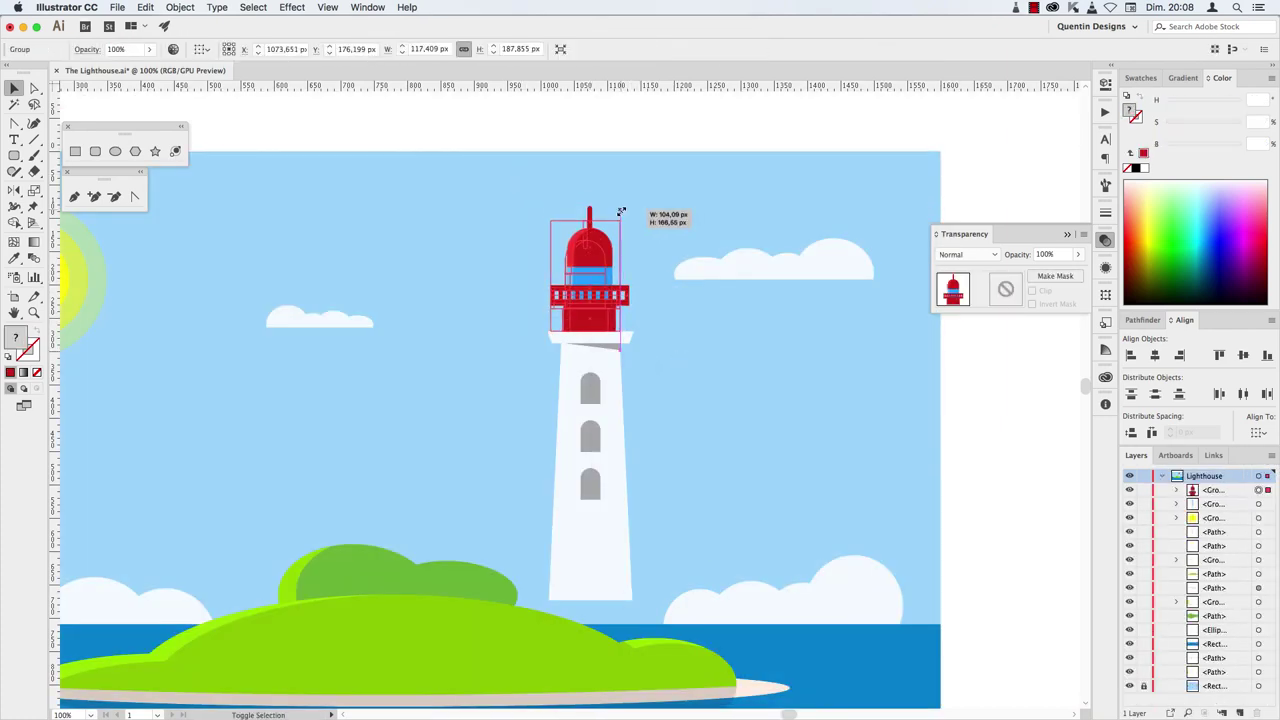
{"action": "left_click", "coordinate": [523, 243]}
{"action": "key", "text": "ctrl+z"}
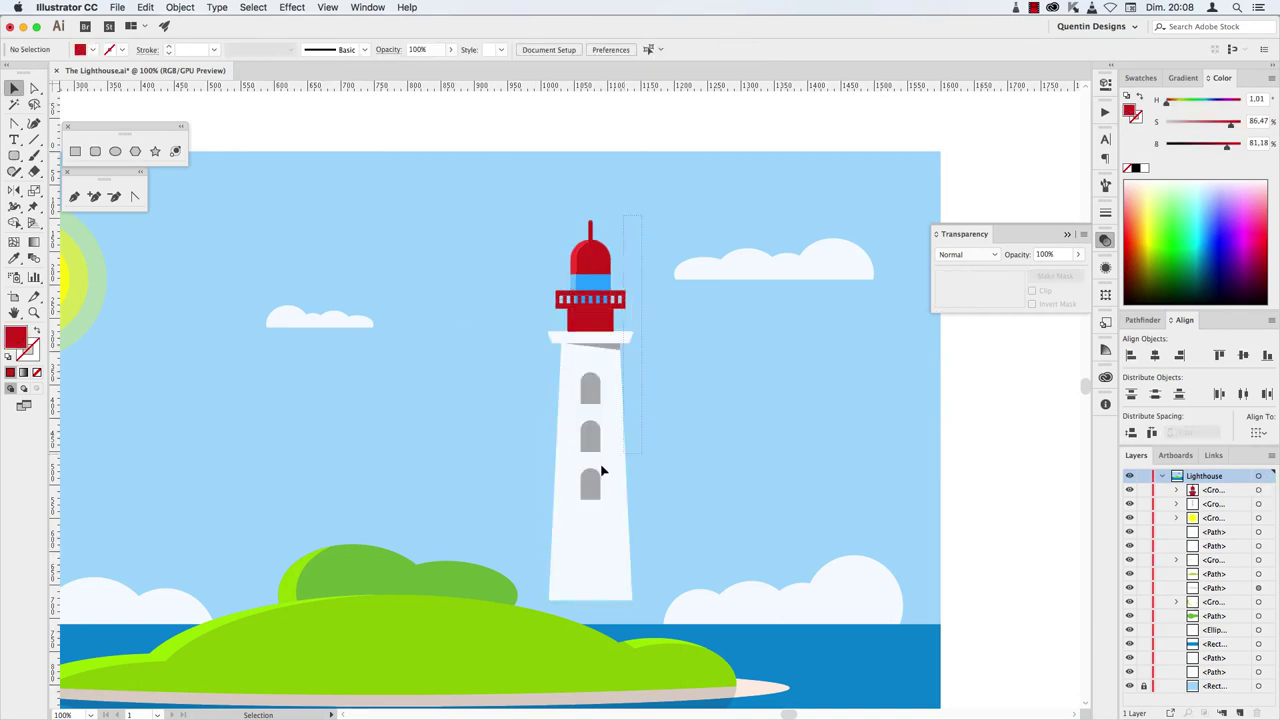
Unite a lighthouse copy into one silhouette and fill it black.
{"action": "left_click", "coordinate": [610, 428]}
{"action": "left_click", "coordinate": [1142, 320]}
{"action": "left_click", "coordinate": [1131, 355]}
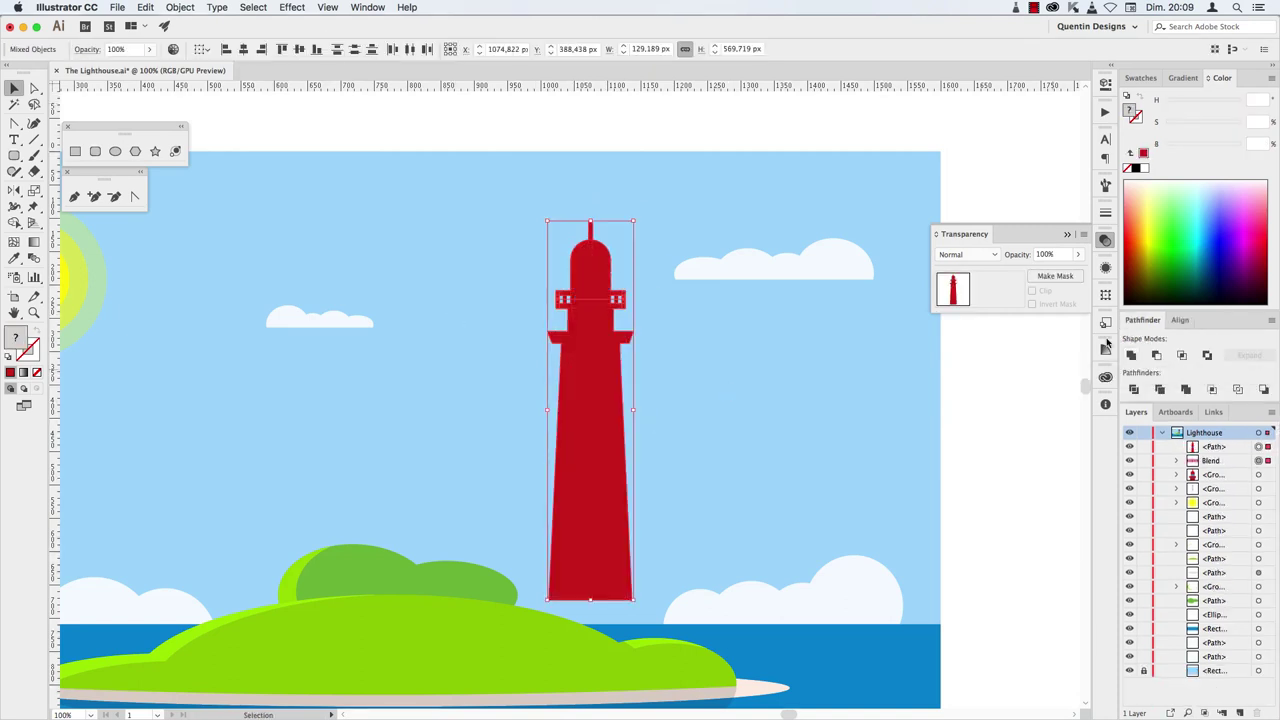
{"action": "left_click_drag", "start_coordinate": [1232, 143], "coordinate": [1166, 143]}
Split the black silhouette with a vertical centre line and delete the left half.
{"action": "key", "text": "backslash"}
{"action": "left_click_drag", "start_coordinate": [589, 186], "coordinate": [589, 600]}
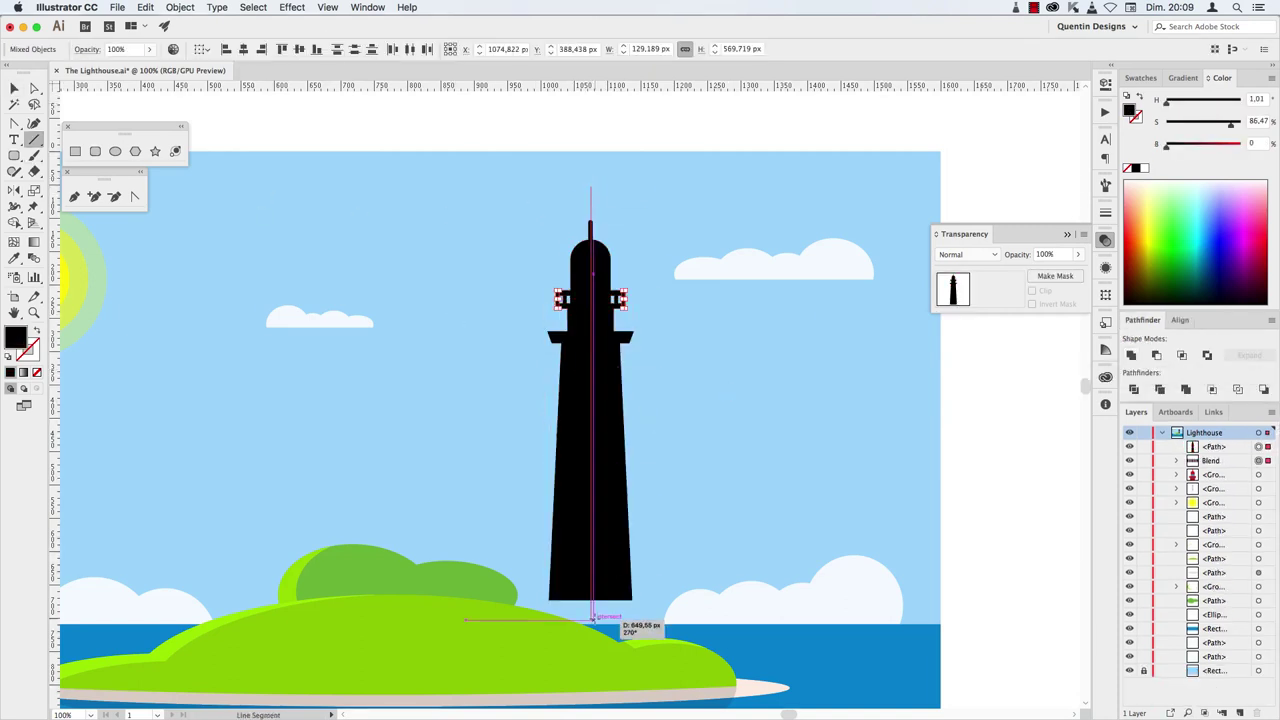
{"action": "key", "text": "v"}
{"action": "left_click", "coordinate": [614, 530], "text": "shift"}
{"action": "key", "text": "ctrl+g"}
{"action": "right_click", "coordinate": [602, 472]}
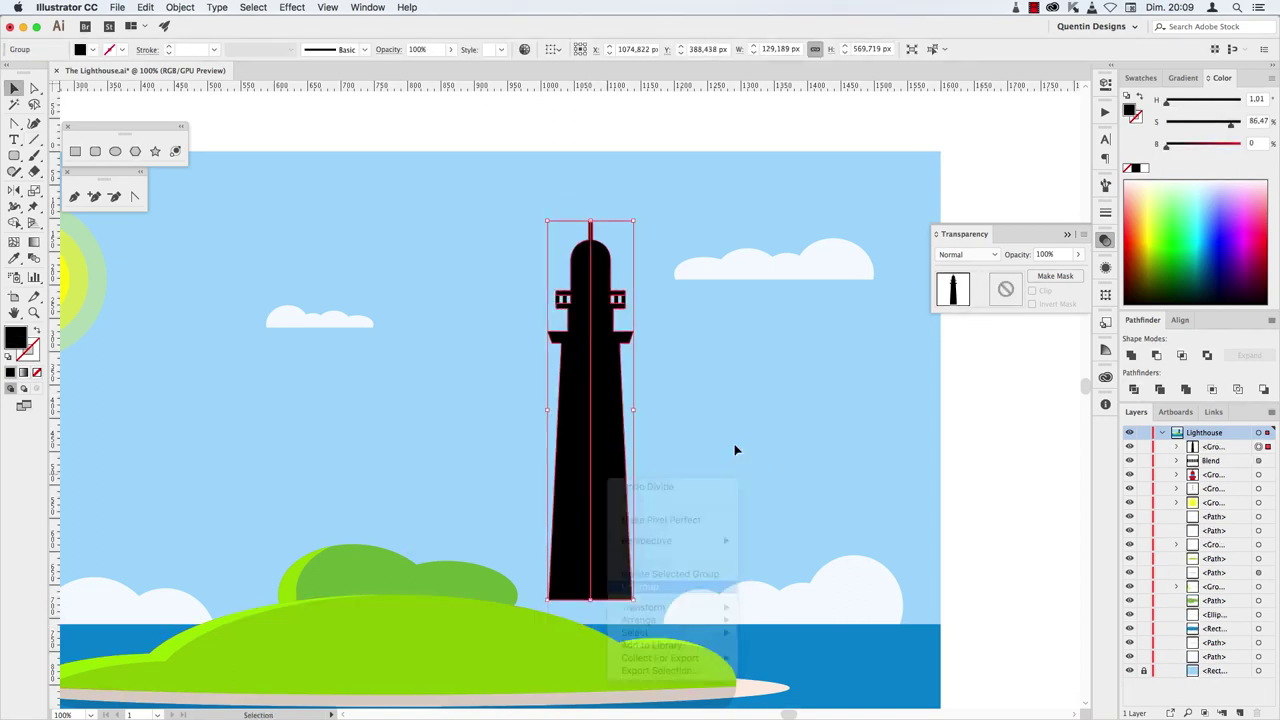
{"action": "left_click_drag", "start_coordinate": [570, 471], "coordinate": [466, 471]}
{"action": "key", "text": "Delete"}
Fade the shadow half to 8% opacity and group it with the lighthouse.
{"action": "key", "text": "Return"}
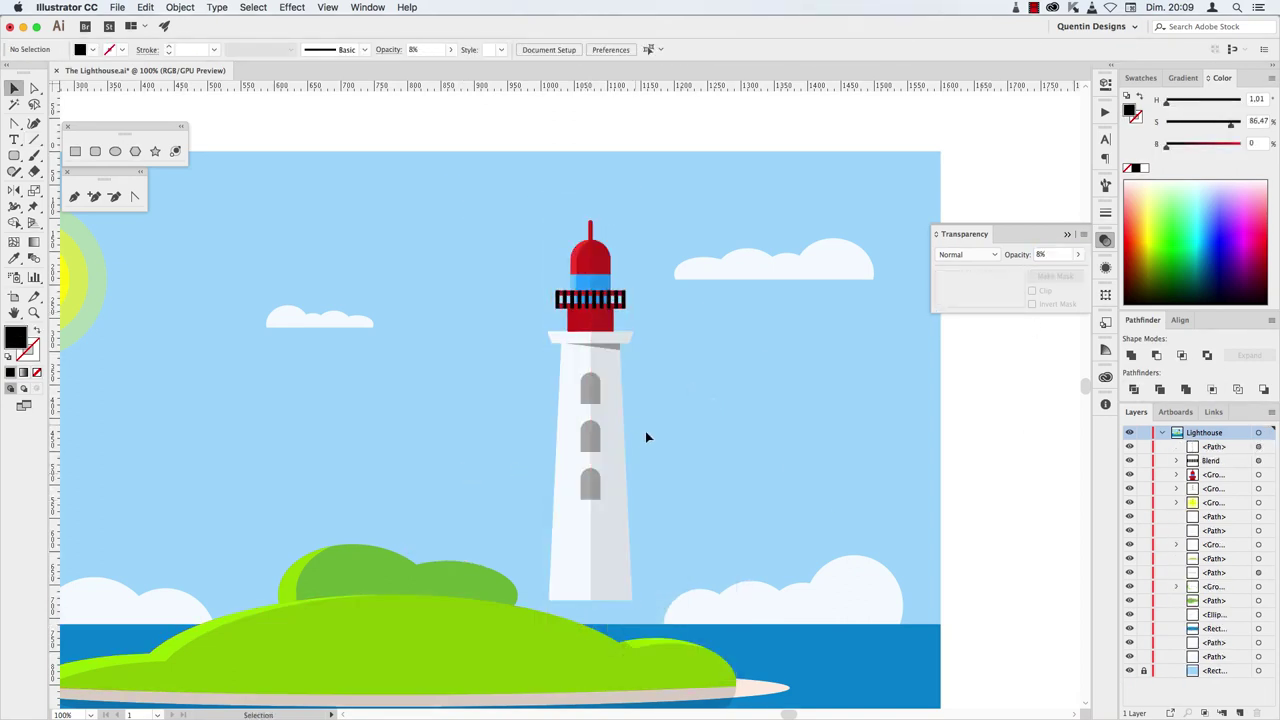
{"action": "right_click", "coordinate": [610, 498]}
{"action": "mouse_move", "coordinate": [497, 200]}
{"action": "left_mouse_down"}
{"action": "mouse_move", "coordinate": [645, 548]}
{"action": "mouse_move", "coordinate": [556, 518]}
{"action": "left_mouse_up"}
{"action": "left_click", "coordinate": [643, 574]}
Send the lighthouse just behind the island's hill and shift it slightly right.
{"action": "scroll", "coordinate": [556, 518], "scroll_direction": "down", "scroll_amount": 2}
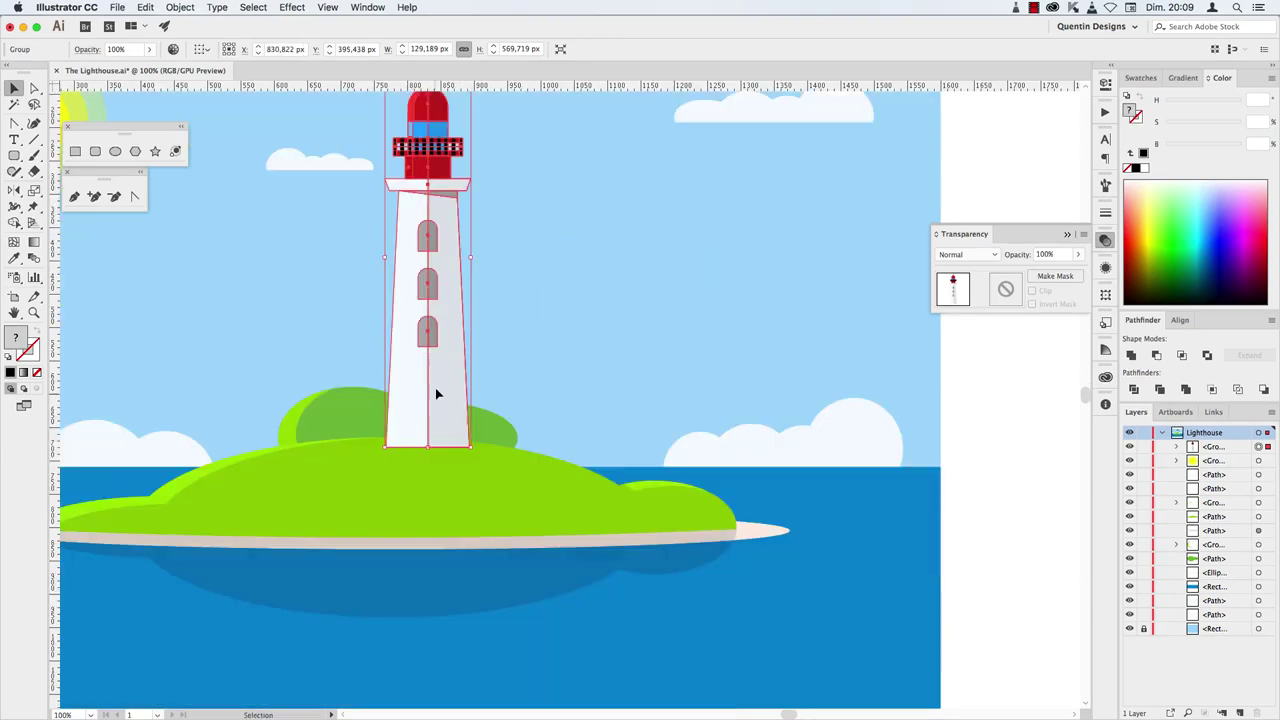
{"action": "scroll", "coordinate": [437, 401], "scroll_direction": "down", "scroll_amount": 2}
{"action": "left_click", "coordinate": [585, 367]}
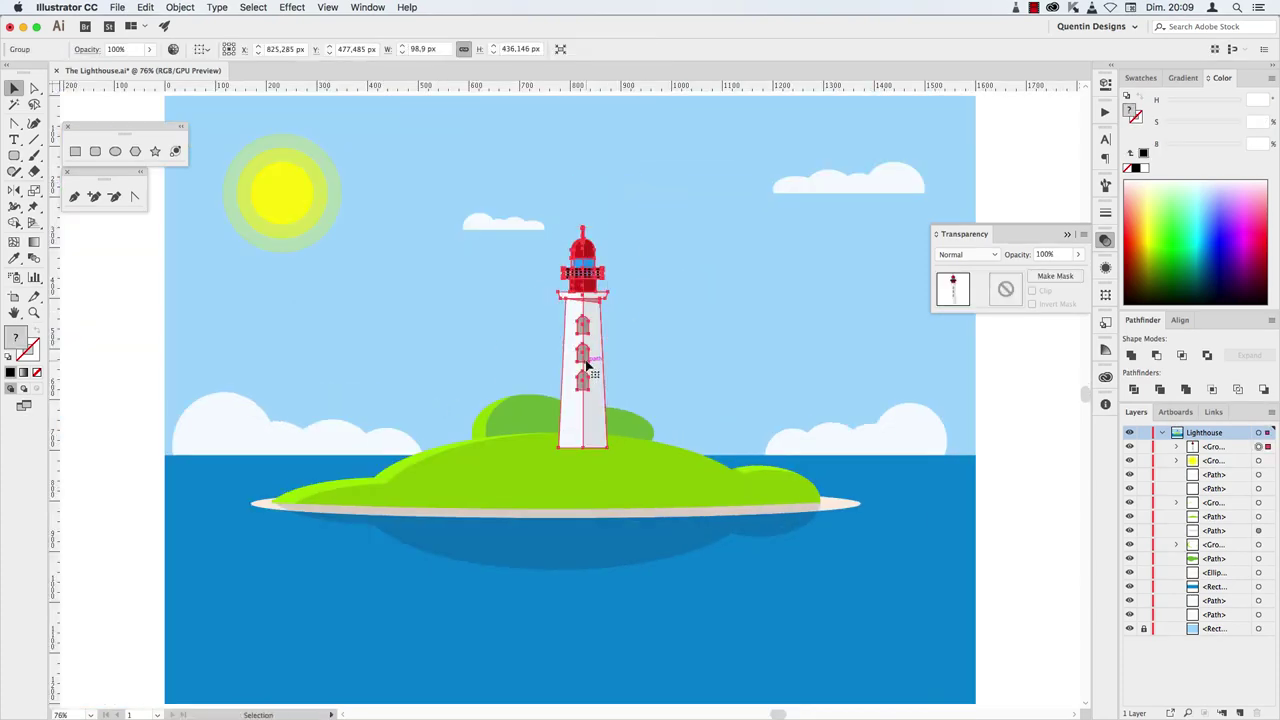
{"action": "key", "text": "ctrl+x"}
{"action": "left_click", "coordinate": [606, 471]}
{"action": "key", "text": "ctrl+b"}
{"action": "left_click_drag", "start_coordinate": [583, 360], "coordinate": [588, 352]}
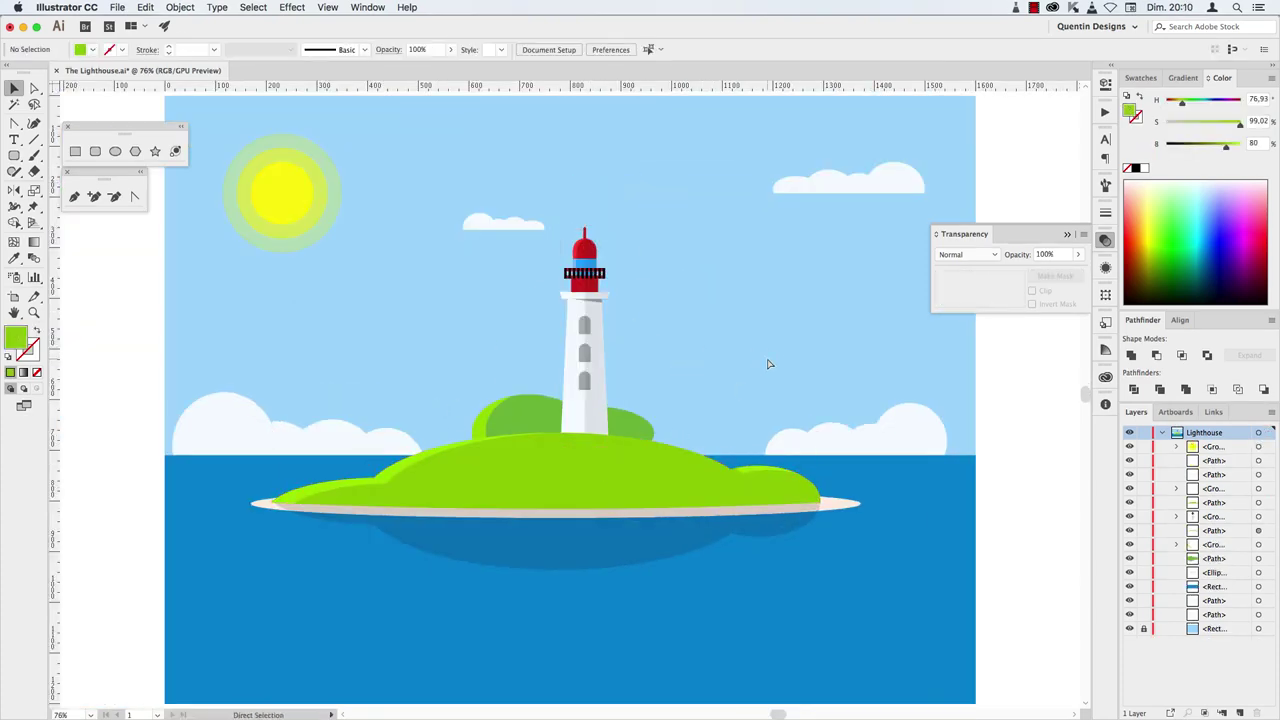
{"action": "scroll", "coordinate": [614, 480], "scroll_direction": "up", "scroll_amount": 3}
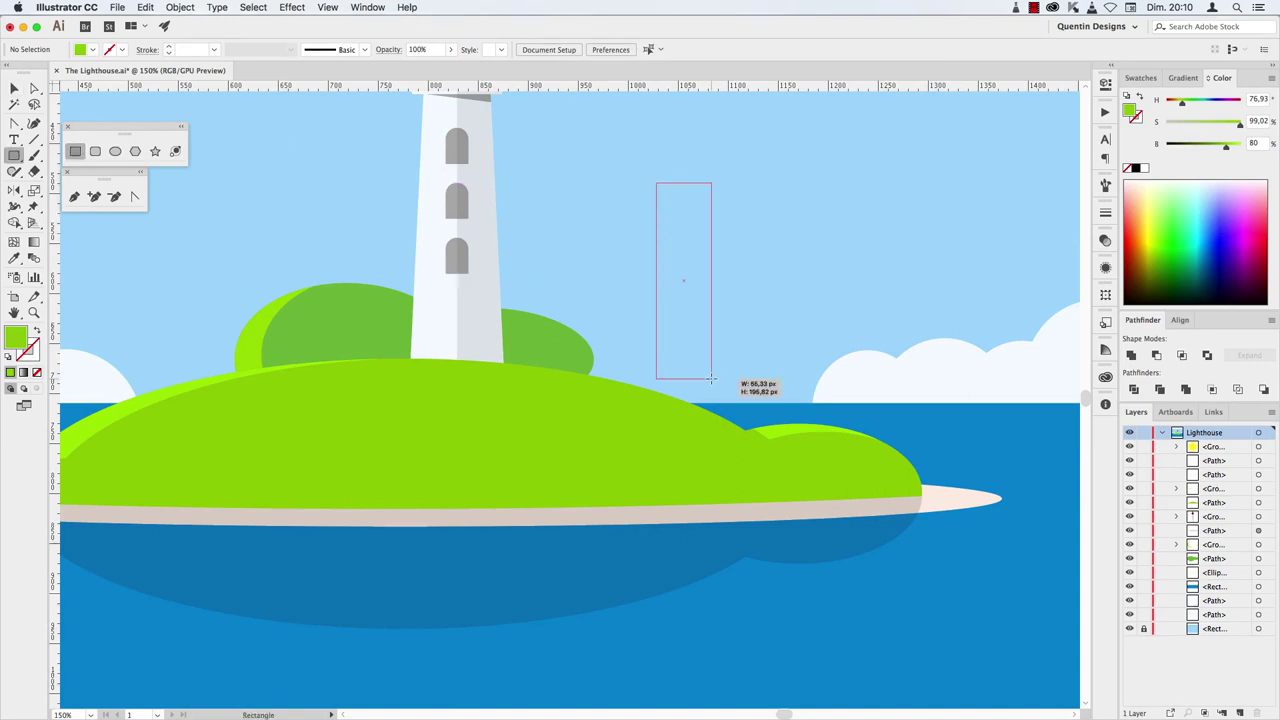
Draw a tall narrow rectangle and warp it with a vertical Arch (Bend -42%, Vertical 100%).
{"action": "left_click_drag", "start_coordinate": [711, 378], "coordinate": [711, 377]}
{"action": "left_click", "coordinate": [292, 7]}
{"action": "left_click", "coordinate": [500, 245]}
{"action": "left_click", "coordinate": [842, 473]}
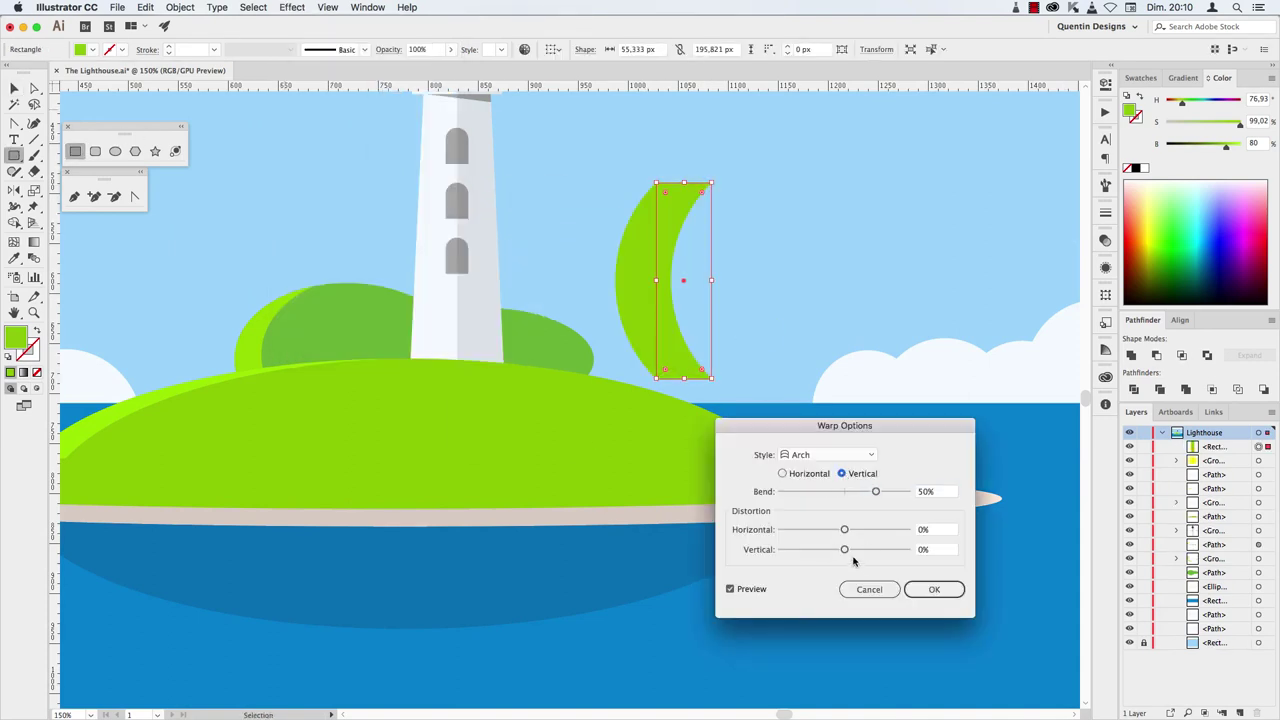
{"action": "left_click_drag", "start_coordinate": [875, 491], "coordinate": [817, 491]}
{"action": "left_click_drag", "start_coordinate": [844, 549], "coordinate": [902, 549]}
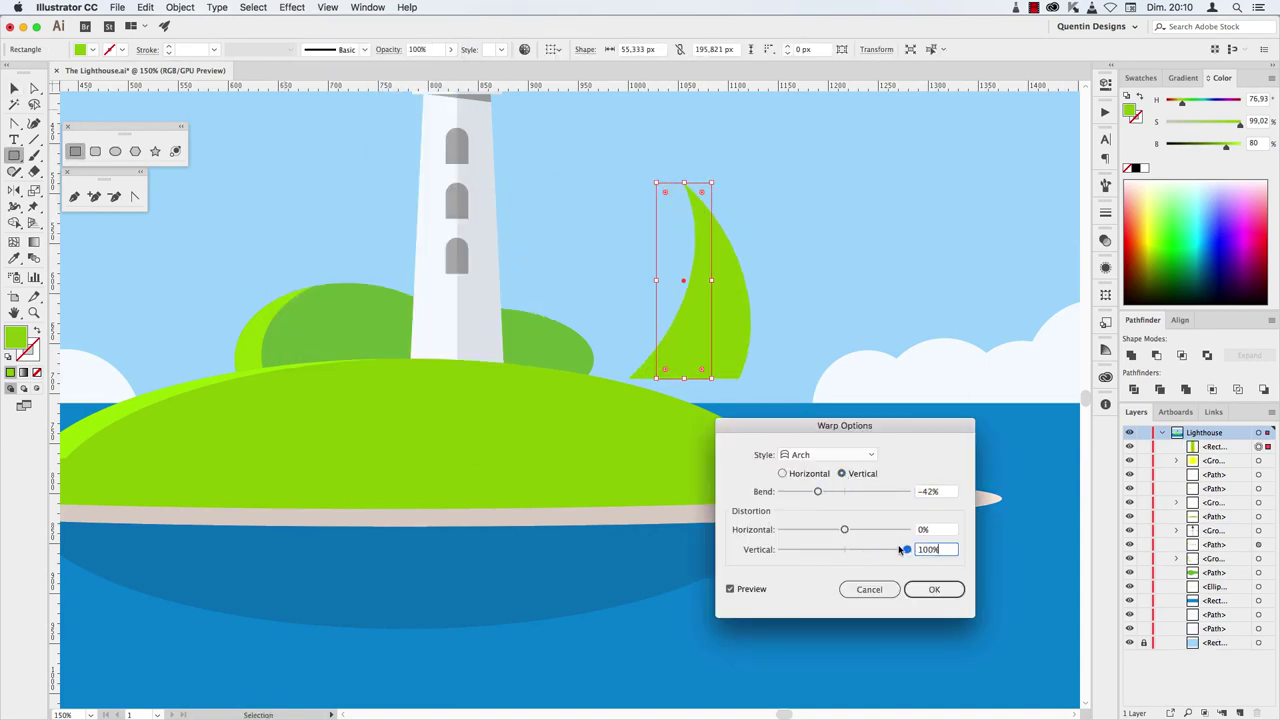
{"action": "left_click", "coordinate": [938, 589]}
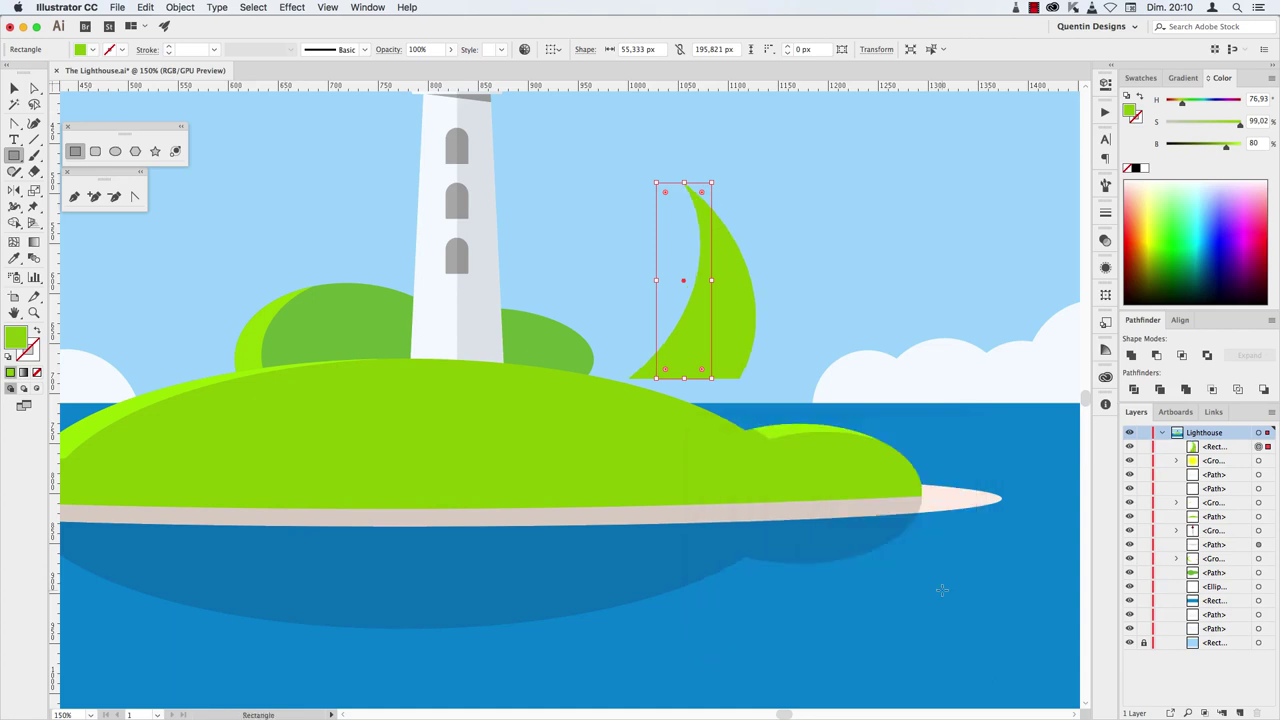
Expand the warped shape's appearance, move it onto the island and darken its green.
{"action": "left_click", "coordinate": [180, 7]}
{"action": "left_click", "coordinate": [200, 218]}
{"action": "key", "text": "v"}
{"action": "left_click_drag", "start_coordinate": [729, 295], "coordinate": [512, 460]}
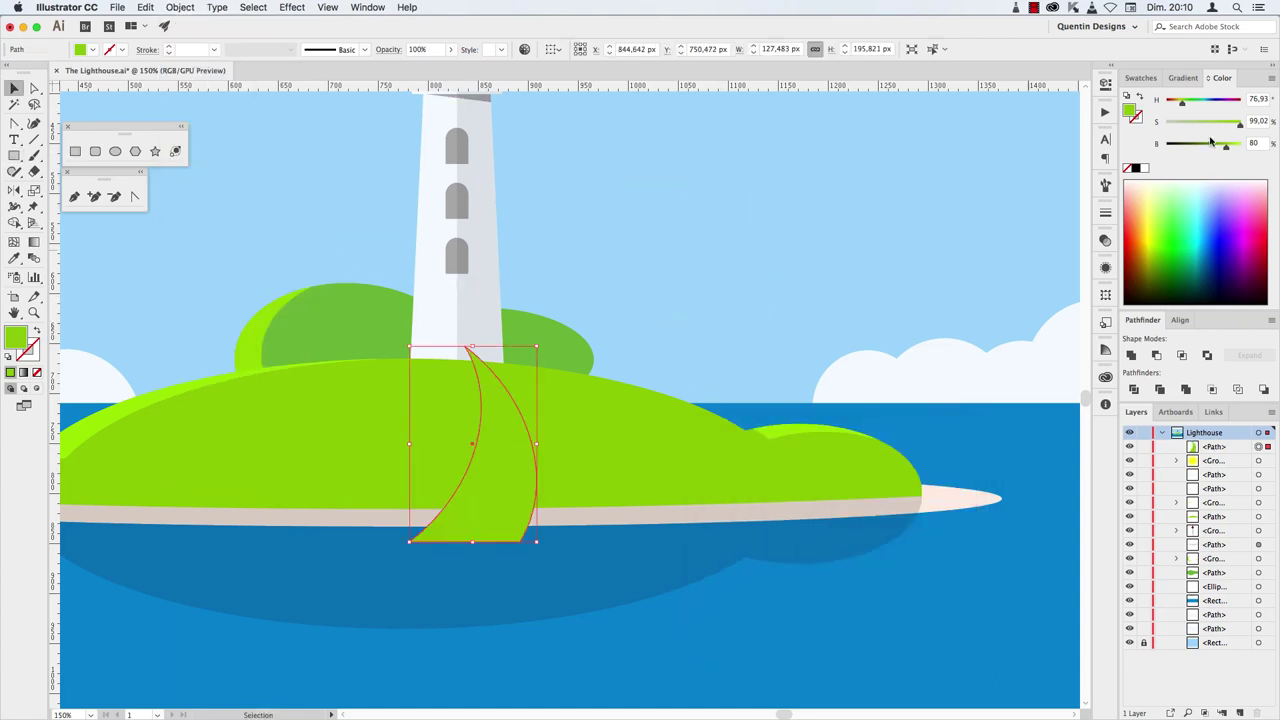
{"action": "left_click_drag", "start_coordinate": [1210, 142], "coordinate": [1221, 143]}
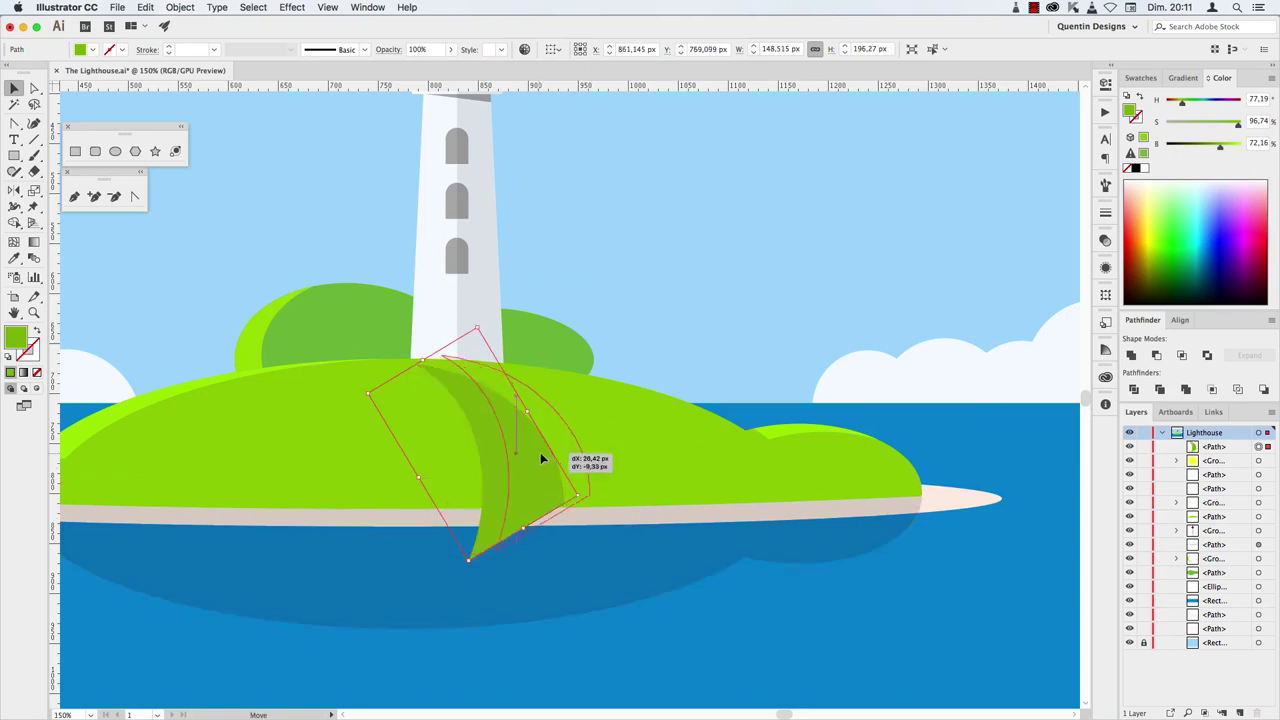
Rotate and nudge the grass shape so it sweeps across the island.
{"action": "mouse_move", "coordinate": [537, 541]}
{"action": "left_mouse_down"}
{"action": "mouse_move", "coordinate": [575, 505]}
{"action": "mouse_move", "coordinate": [569, 487]}
{"action": "left_mouse_up"}
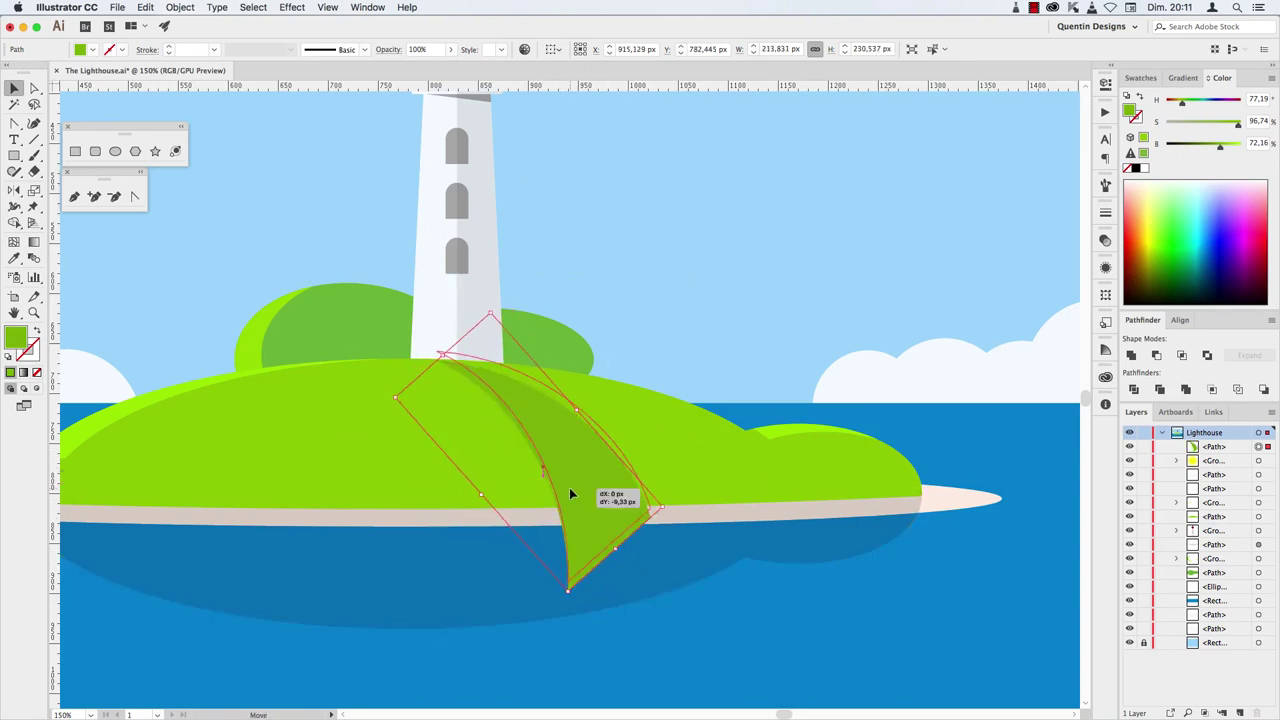
{"action": "left_click_drag", "start_coordinate": [655, 542], "coordinate": [676, 515]}
{"action": "left_click_drag", "start_coordinate": [595, 478], "coordinate": [600, 481]}
{"action": "left_click", "coordinate": [709, 628]}
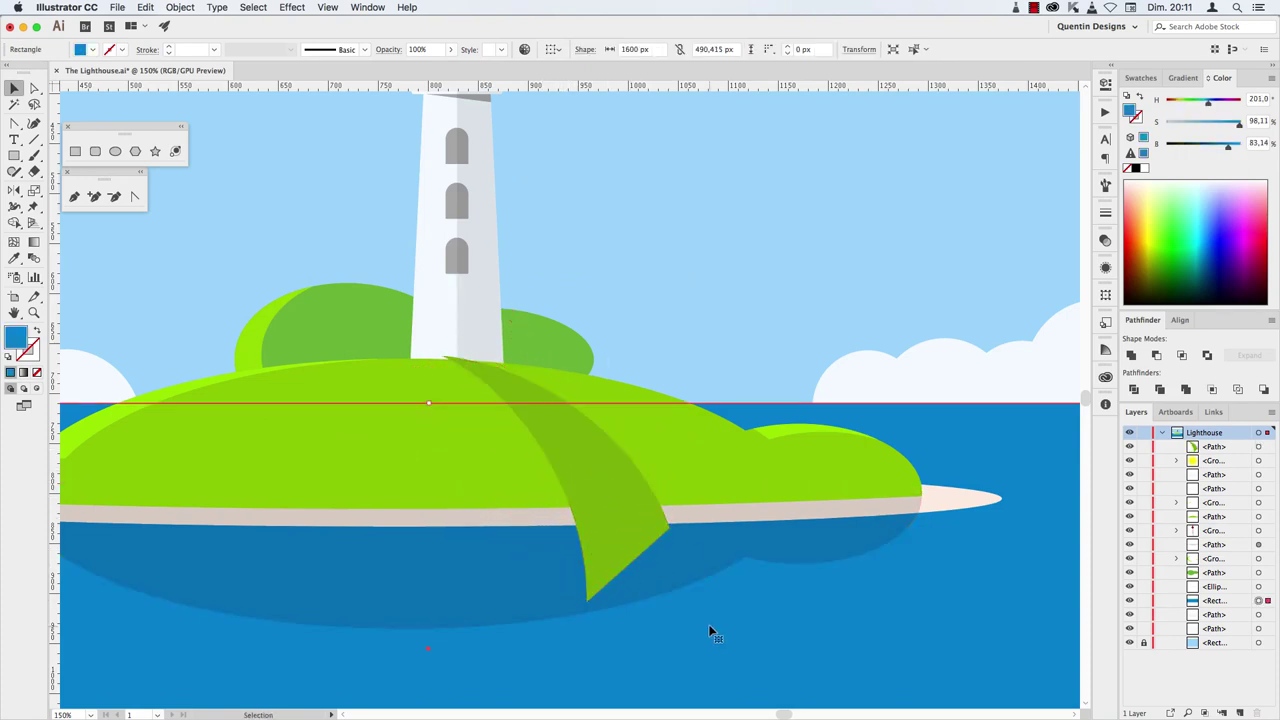
Select the grass with the island shape and make a clipping mask with Cmd+7.
{"action": "left_click", "coordinate": [912, 438], "text": "shift"}
{"action": "key", "text": "super+7"}
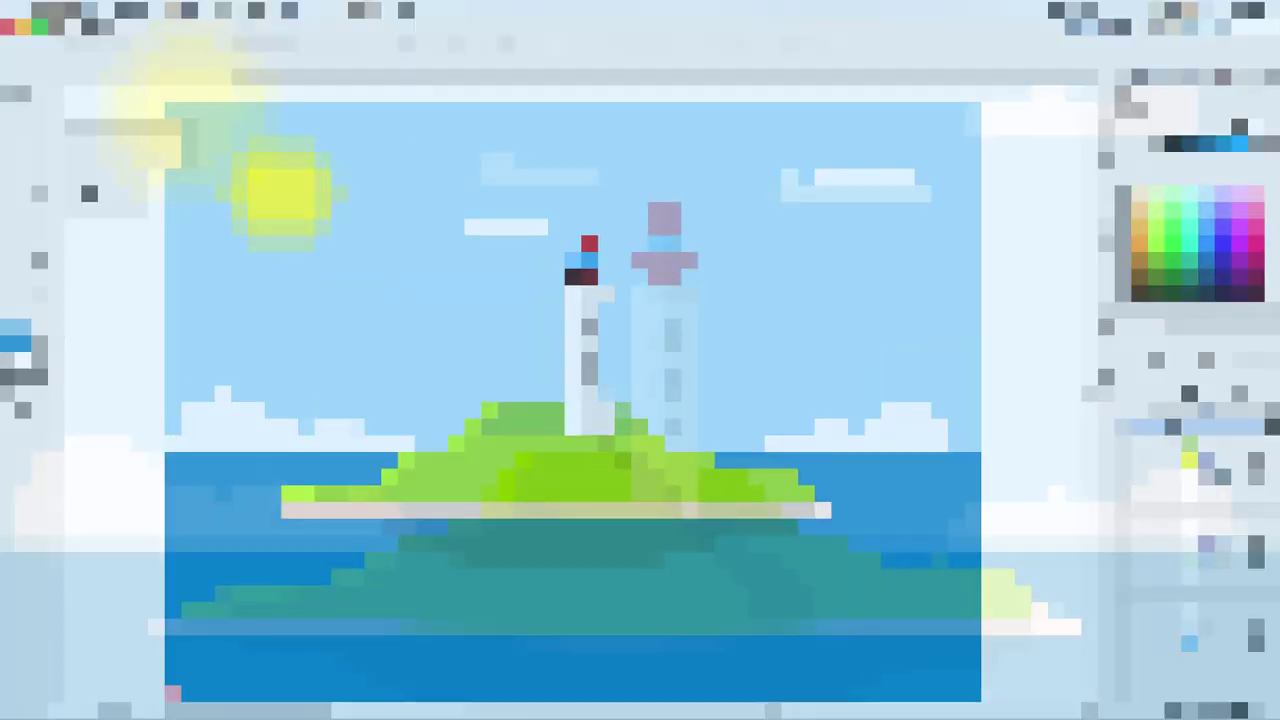